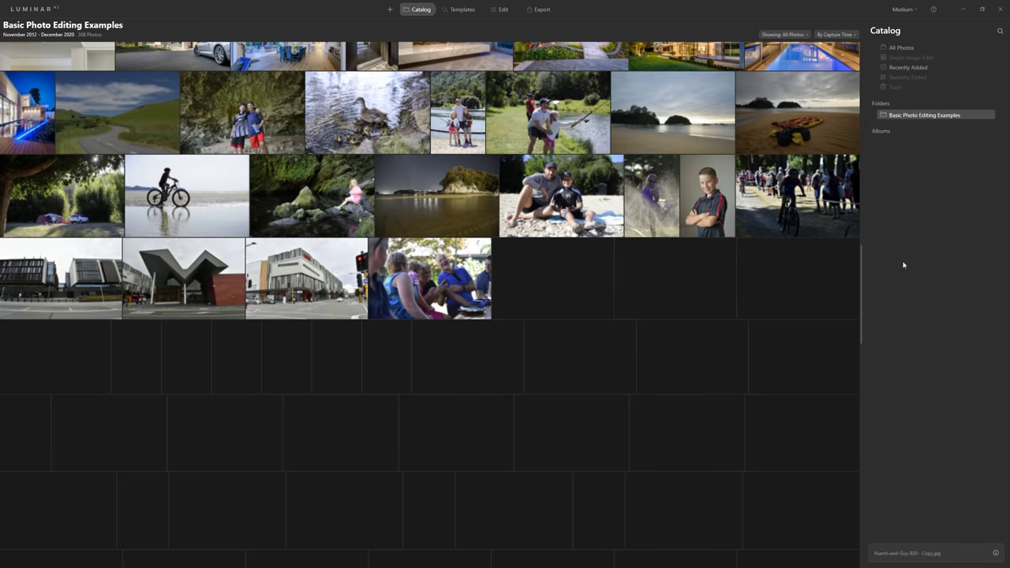
# Browse the catalog's photos, and expand the Basic Photo Editing Examples folder with its Portraits and Wedding Photos subfolders
pyautogui.scroll(-5, 901, 288)
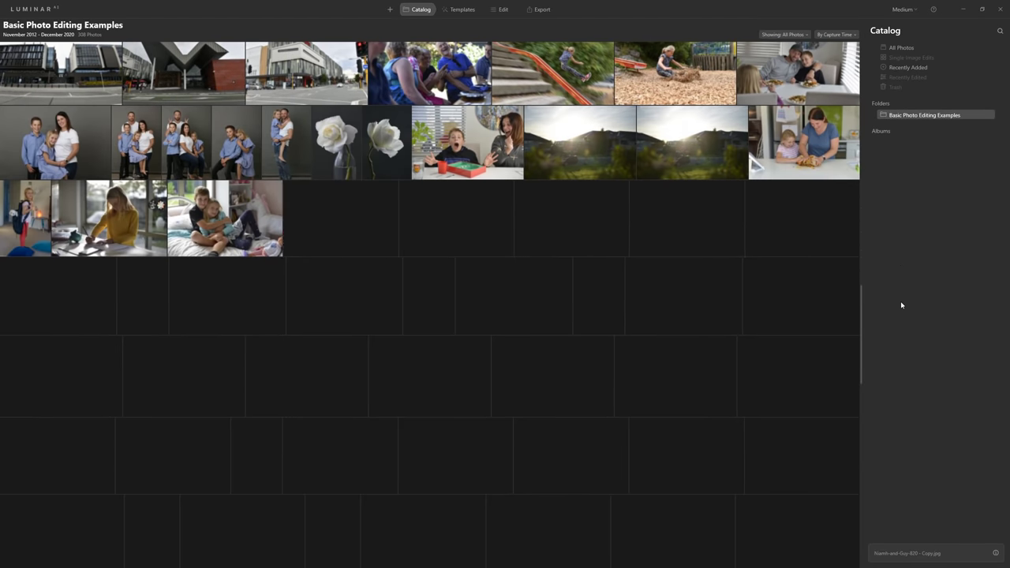
pyautogui.scroll(-5, 892, 359)
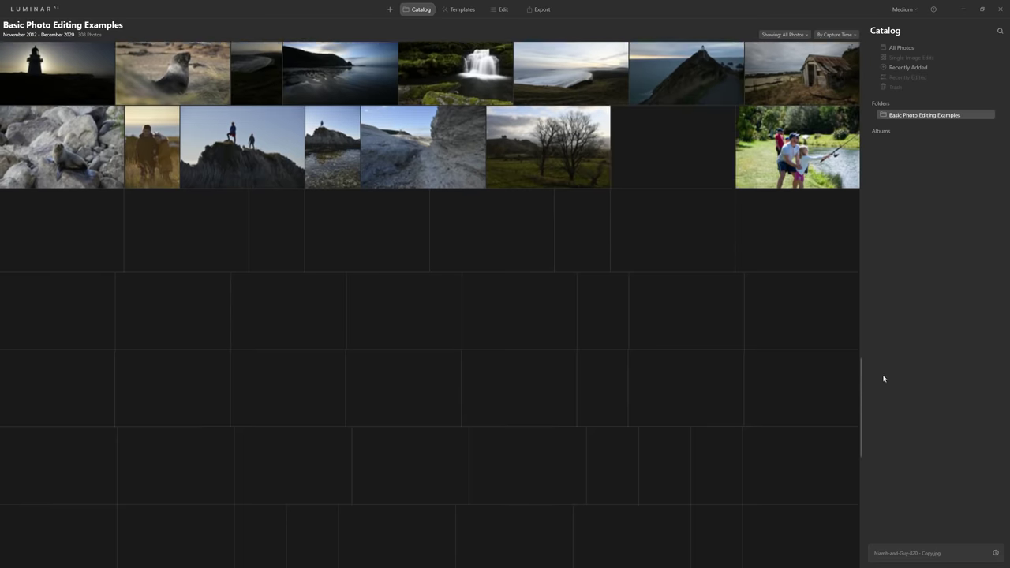
pyautogui.scroll(-3, 882, 389)
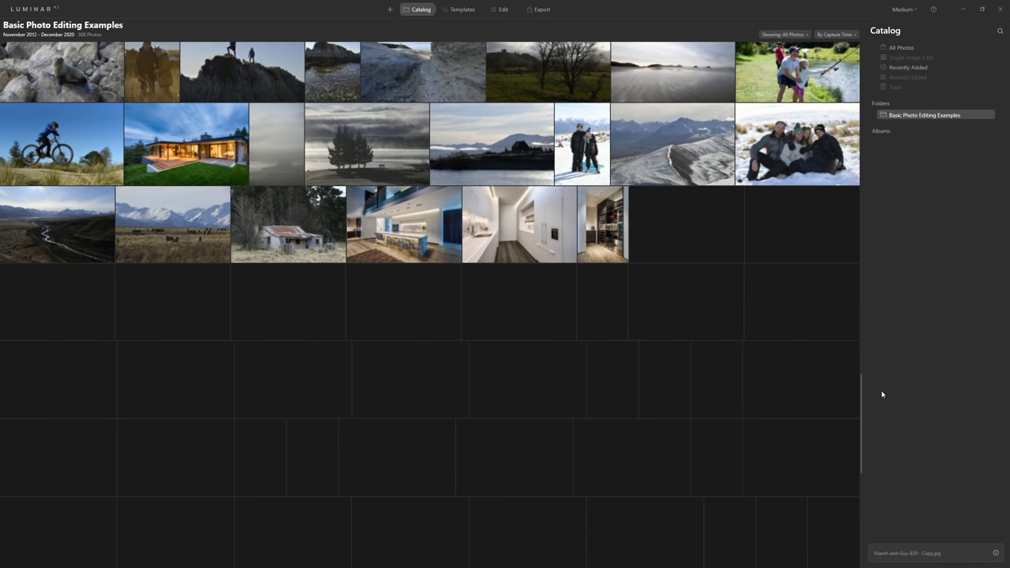
pyautogui.scroll(-3, 877, 418)
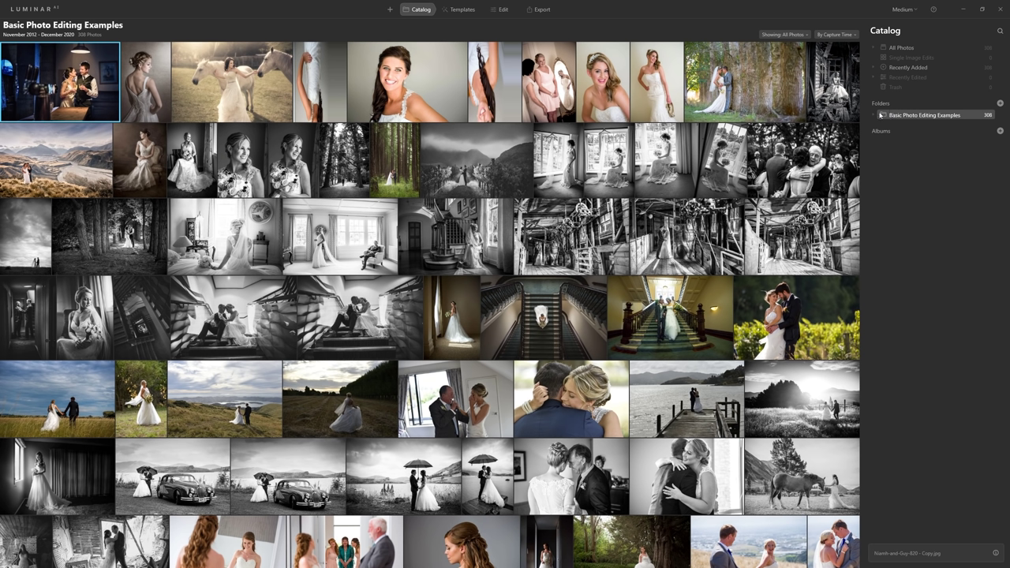
pyautogui.click(874, 116)
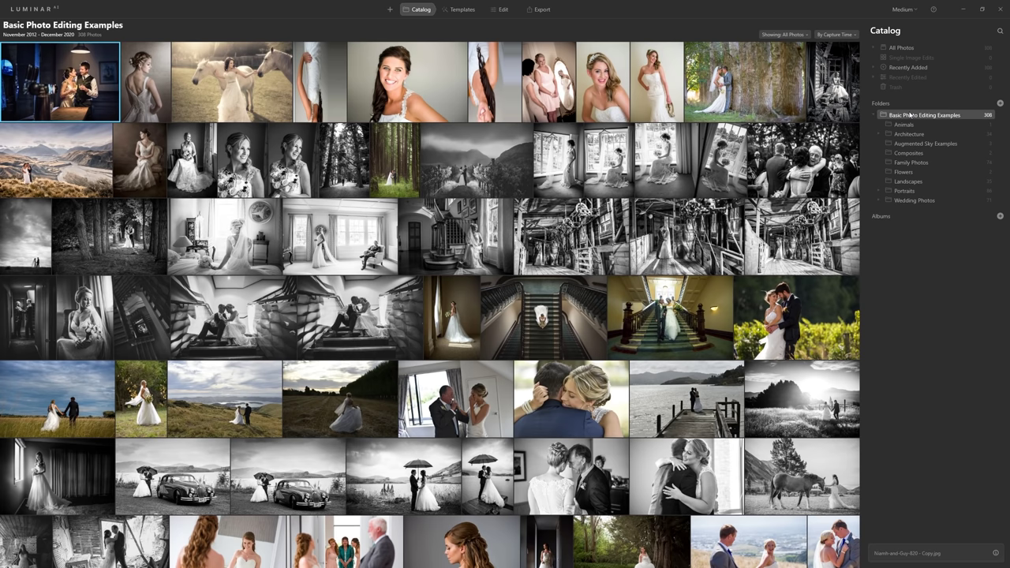
pyautogui.scroll(-2, 841, 180)
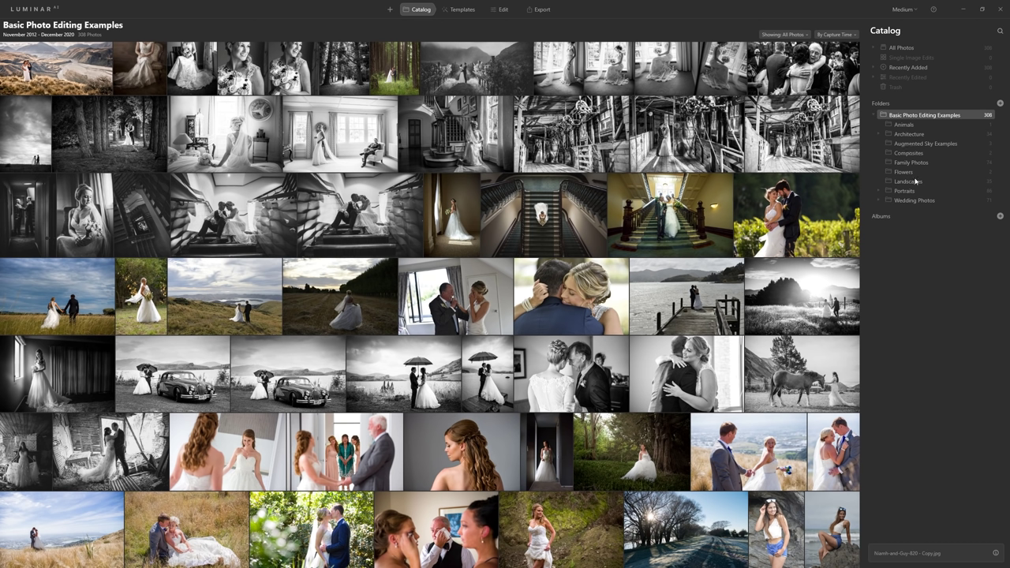
pyautogui.click(879, 200)
pyautogui.click(879, 191)
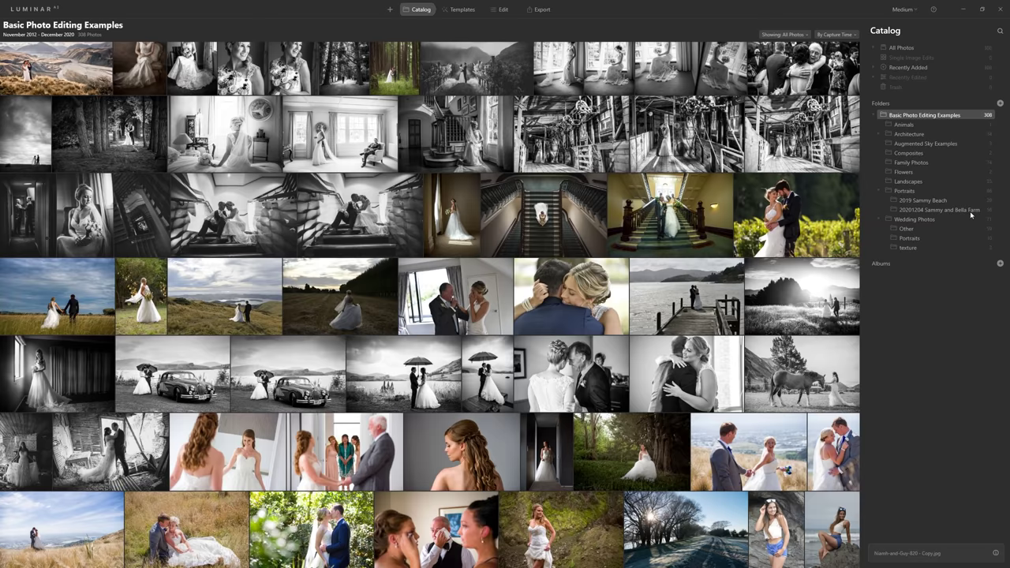
# Show the photos of the 20201204 farm shoot subfolder inside the Portraits folder
pyautogui.press('End')
pyautogui.click(908, 191)
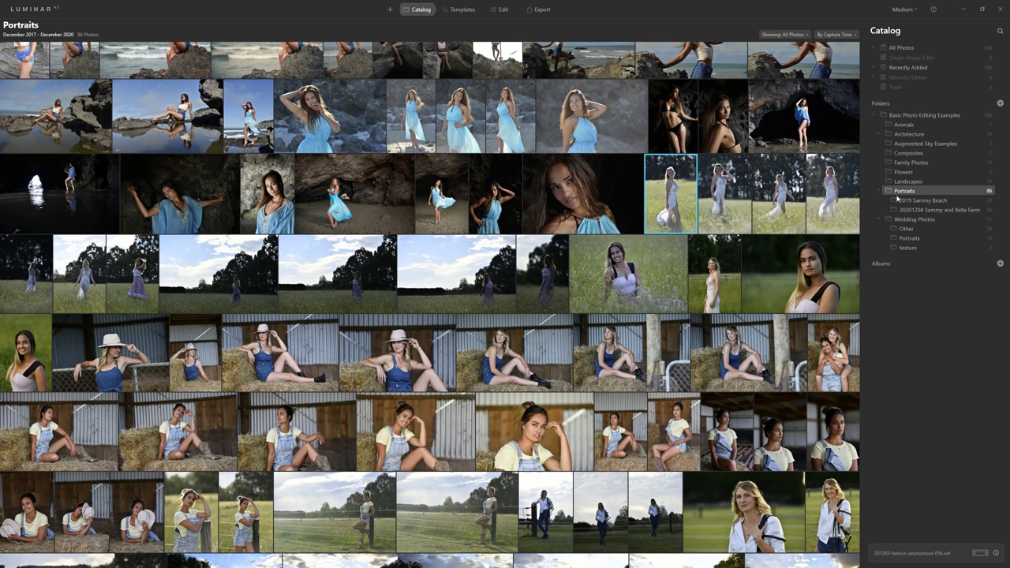
pyautogui.click(922, 209)
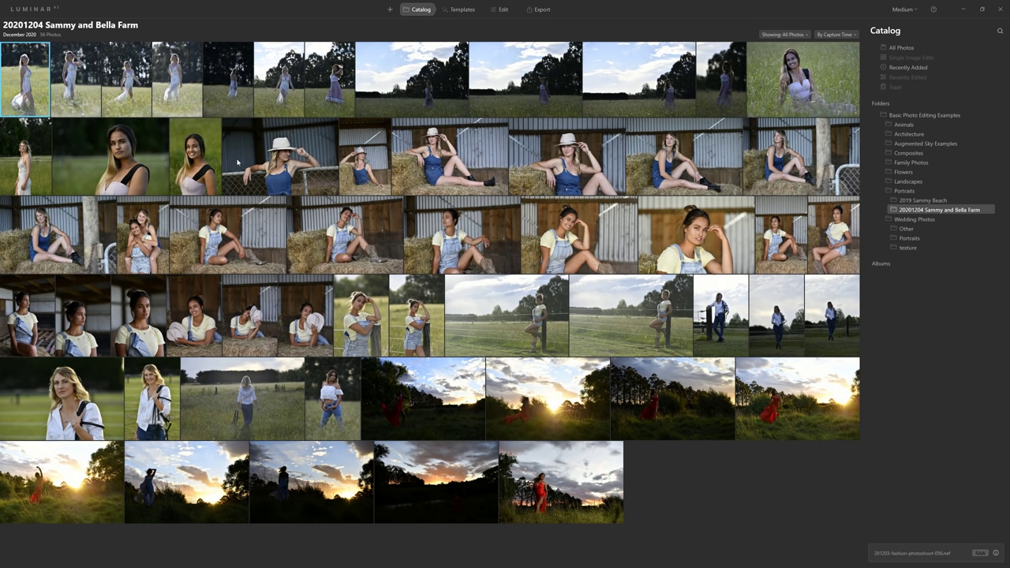
pyautogui.click(41, 10)
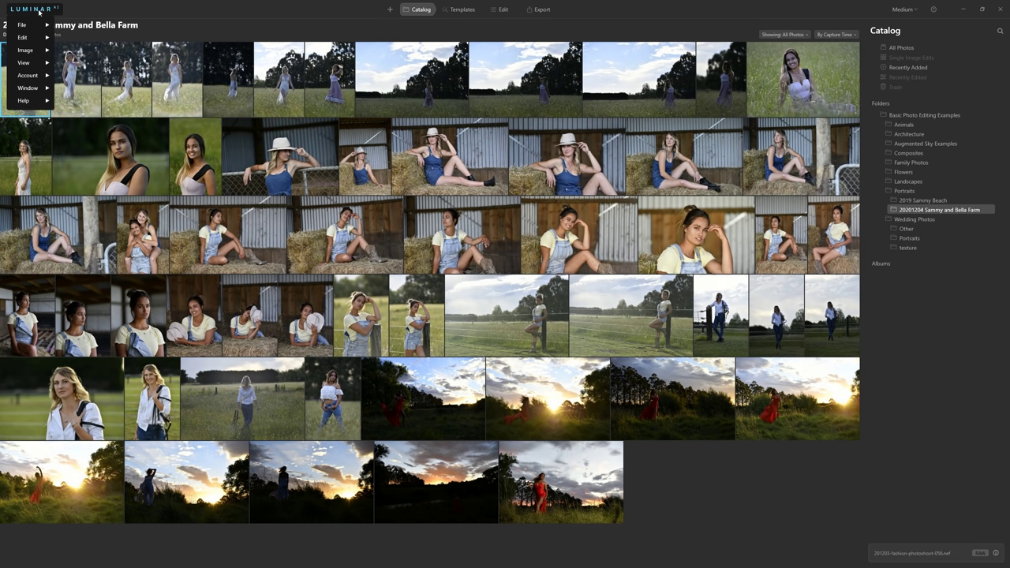
pyautogui.moveTo(34, 44)
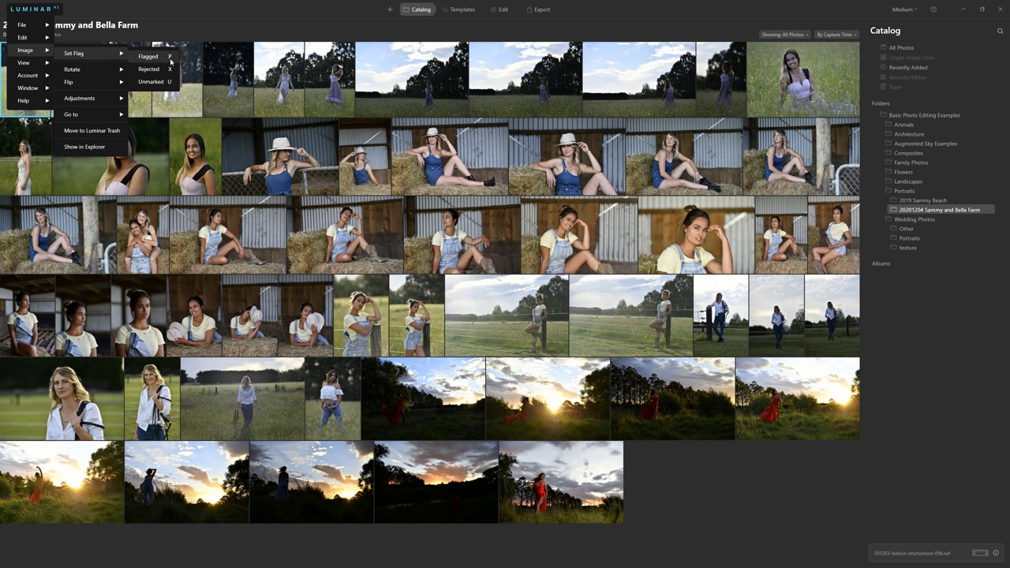
pyautogui.moveTo(118, 70)
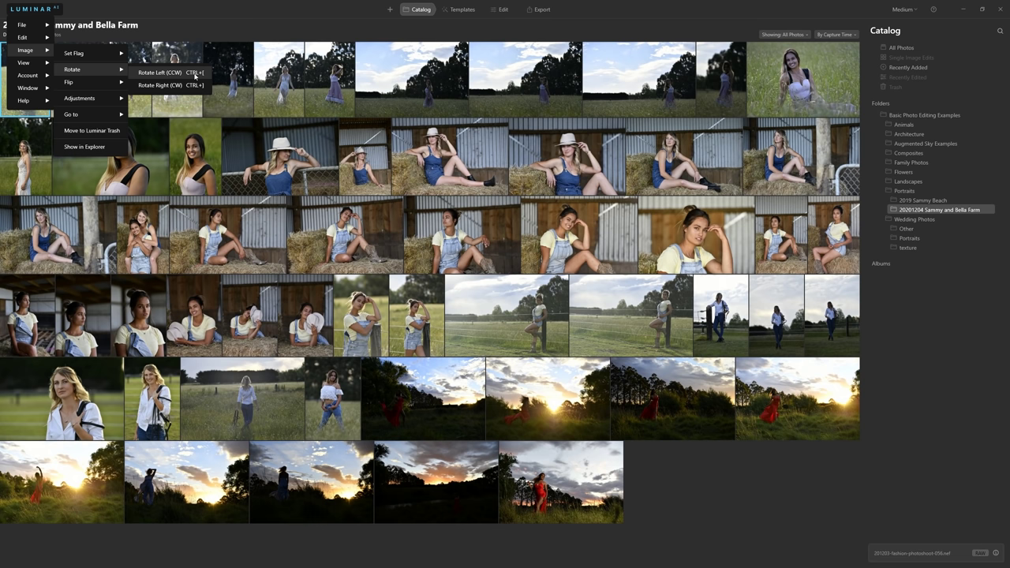
pyautogui.click(193, 73)
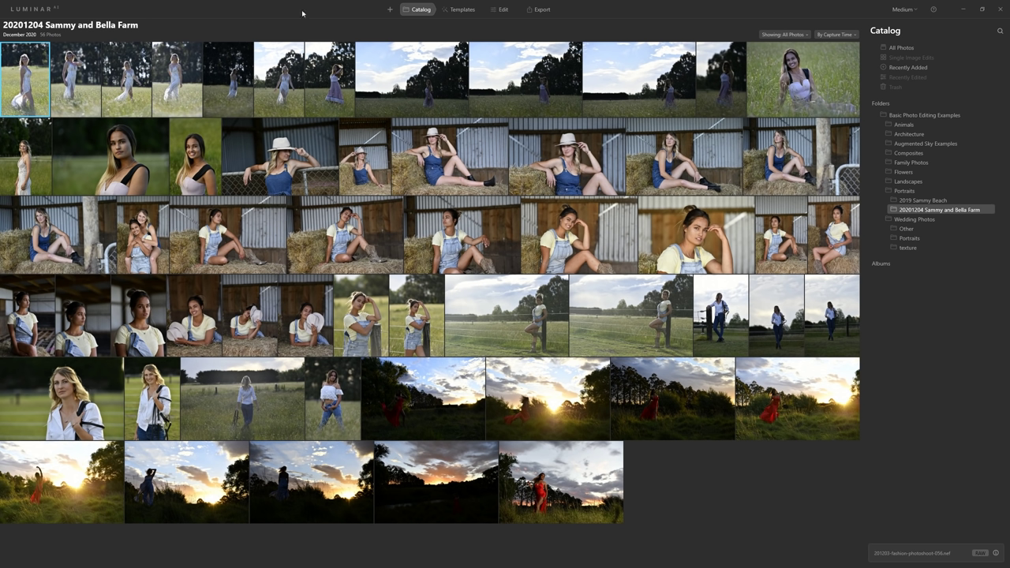
pyautogui.click(389, 13)
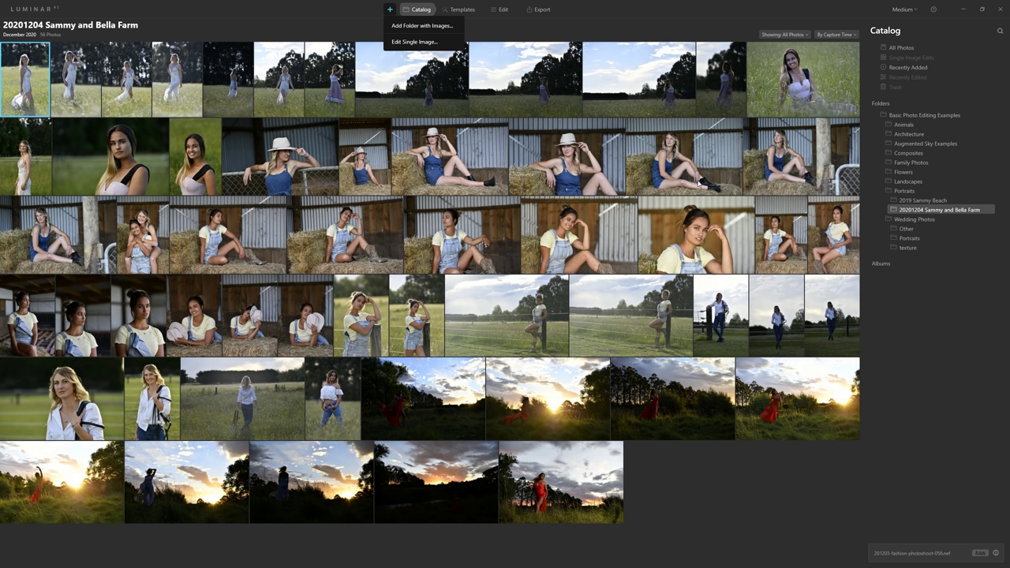
pyautogui.click(433, 41)
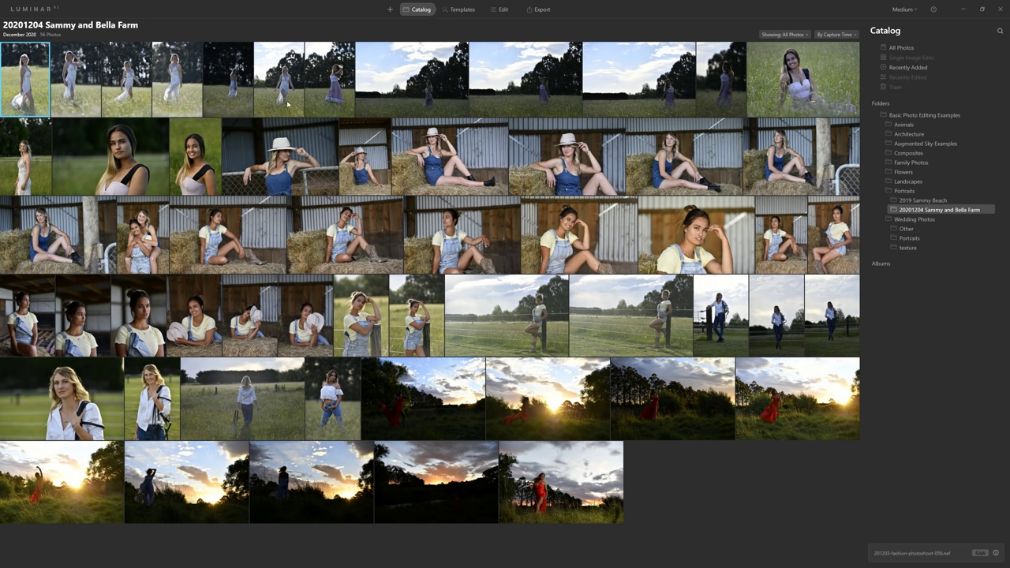
# Select the upright field photo of the woman in the purple skirt and examine the adjustment-copying options for it
pyautogui.click(351, 71)
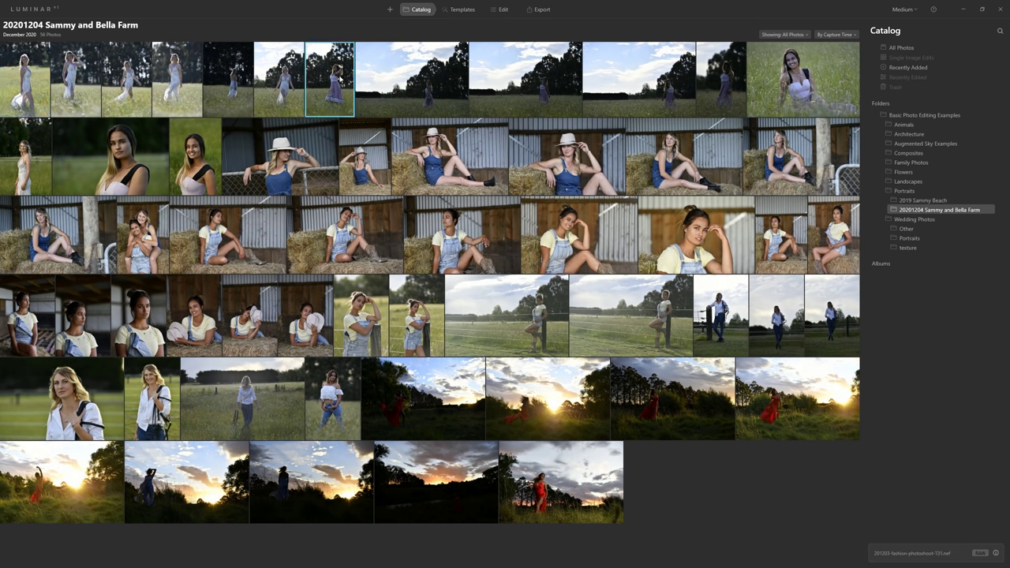
pyautogui.rightClick(340, 76)
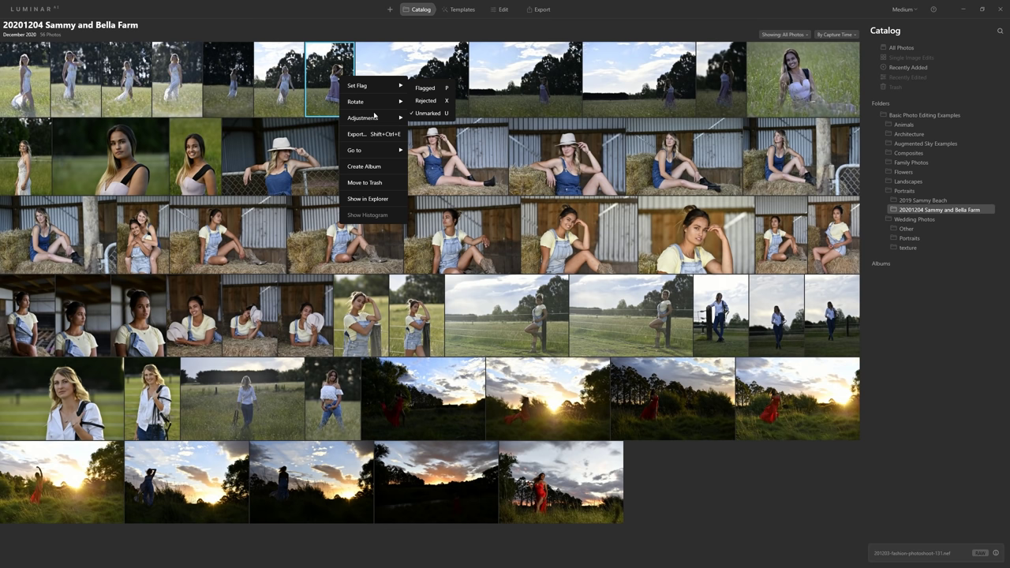
pyautogui.moveTo(384, 125)
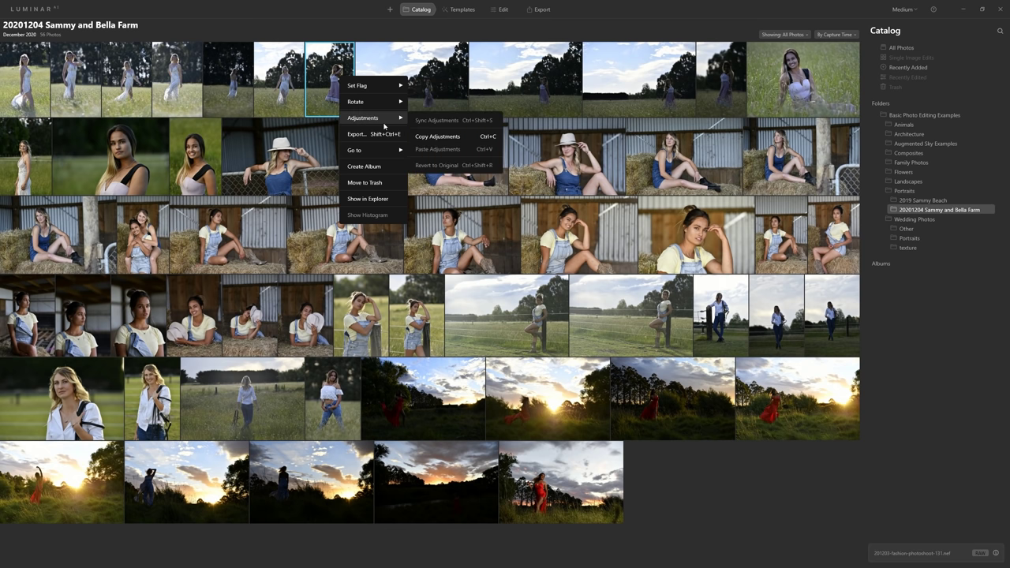
pyautogui.click(431, 137)
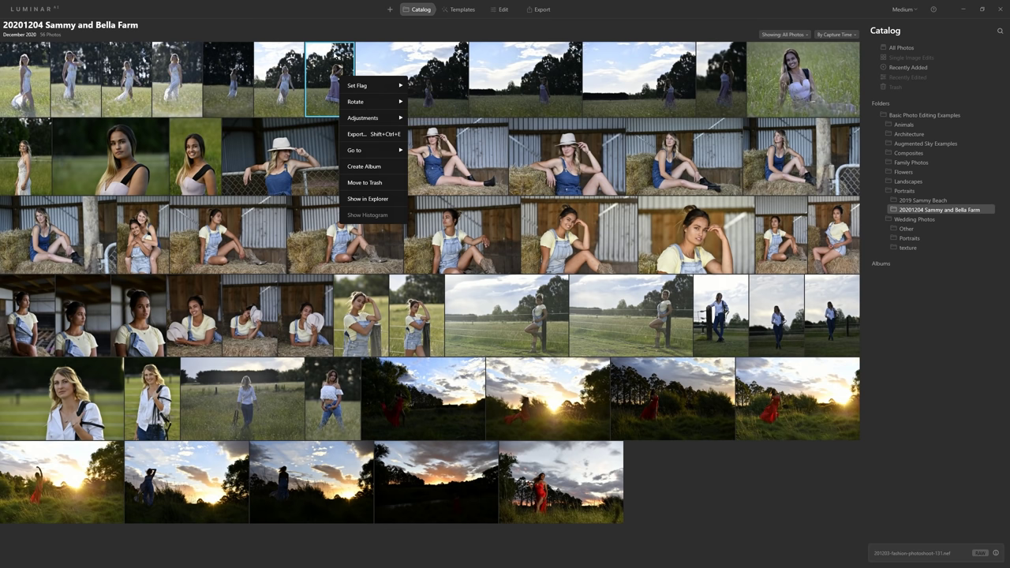
# Select the photos from the first wide field shot through the second wide fence shot and examine their batch adjustment options
pyautogui.click(422, 83)
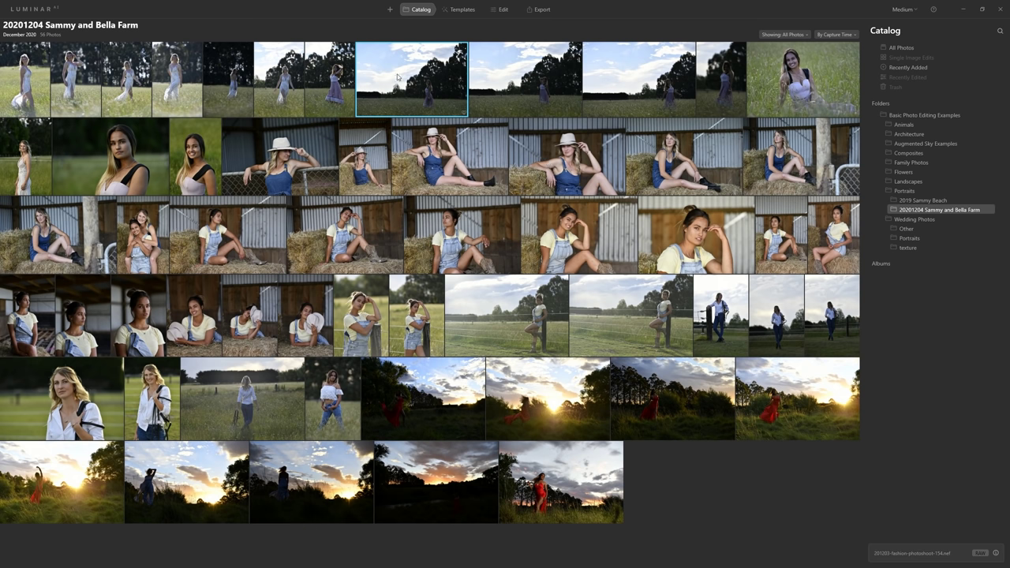
pyautogui.keyDown('shift'); pyautogui.click(664, 308); pyautogui.keyUp('shift')
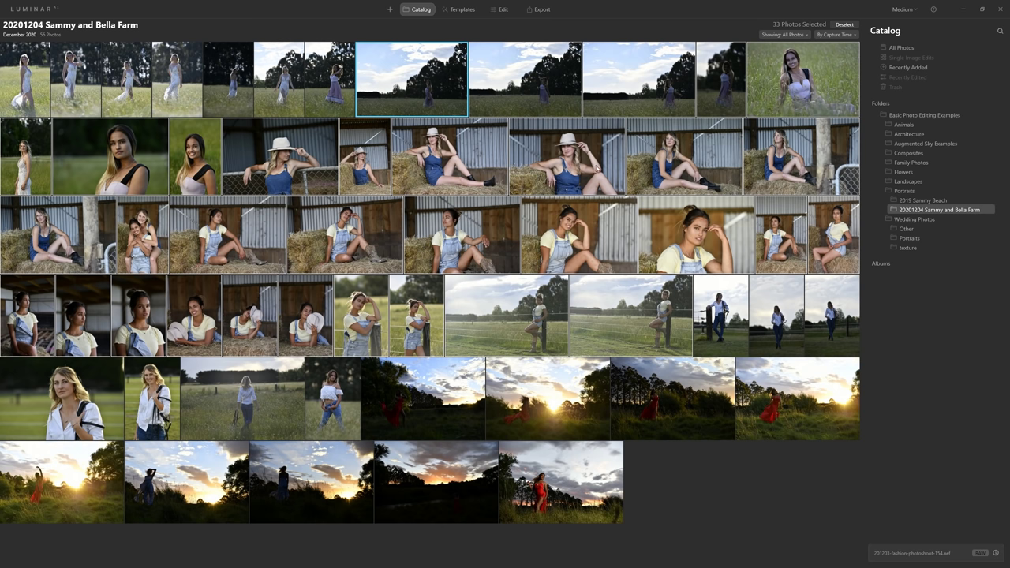
pyautogui.rightClick(600, 224)
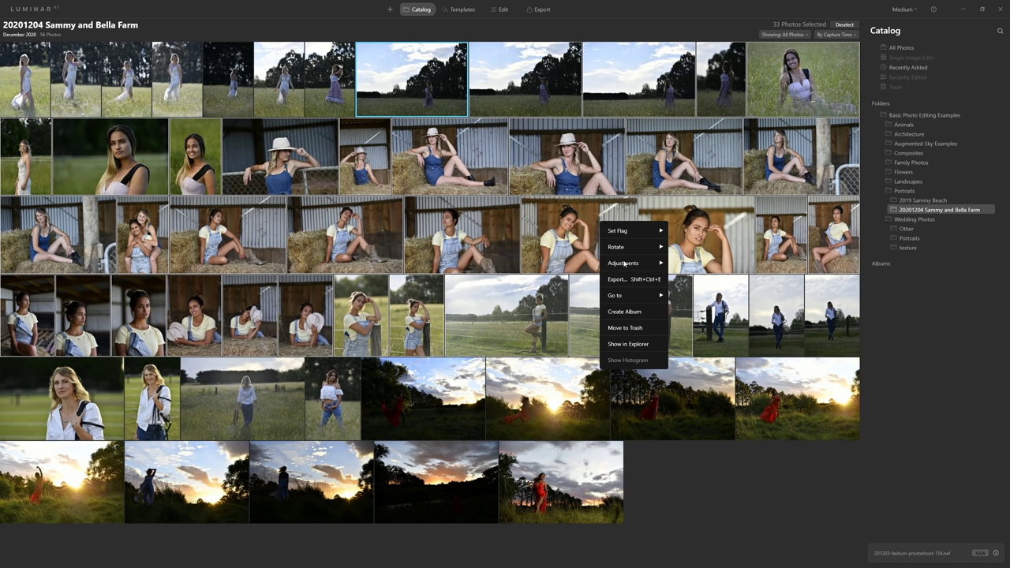
pyautogui.moveTo(644, 264)
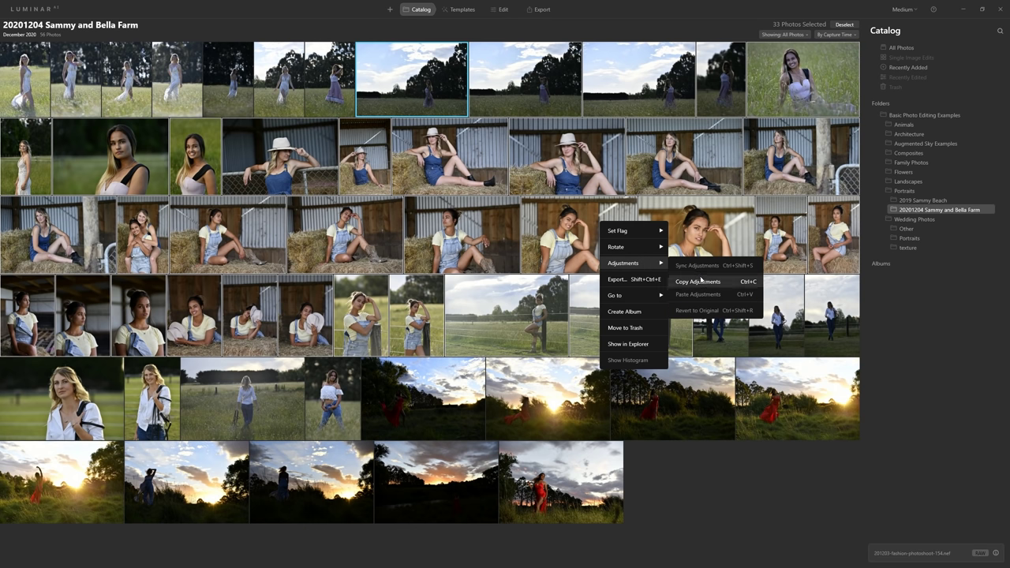
pyautogui.click(581, 149)
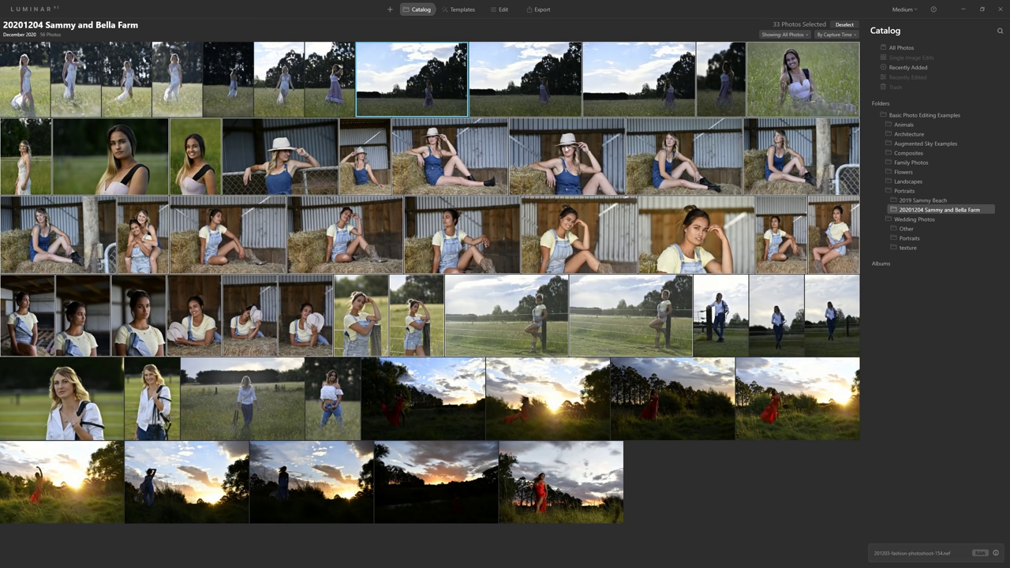
pyautogui.click(418, 8)
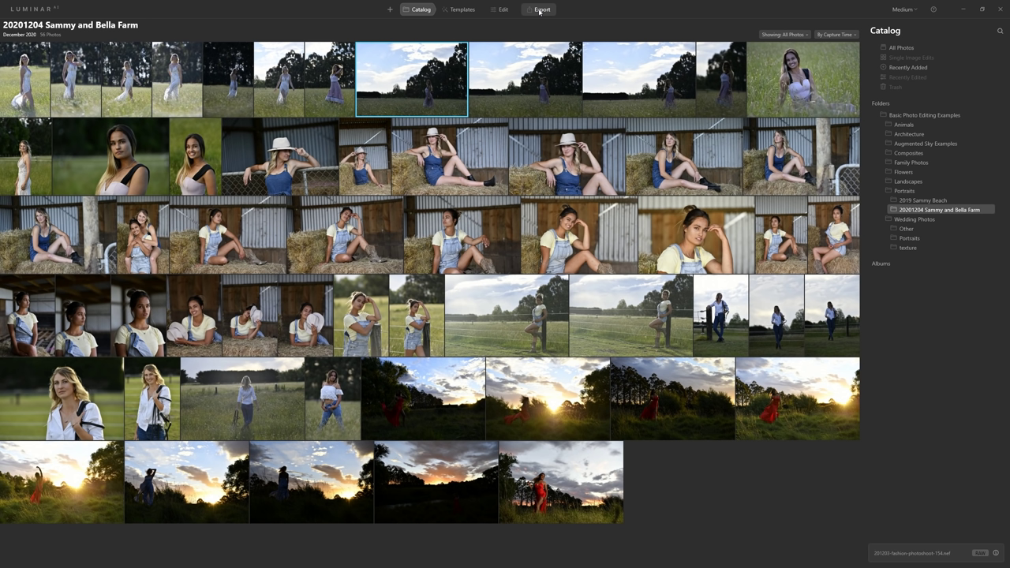
# Open the suggested Easy Portraits template collection for the hay-bale photo 201203-fashion-photoshoot-254.nef
pyautogui.click(458, 11)
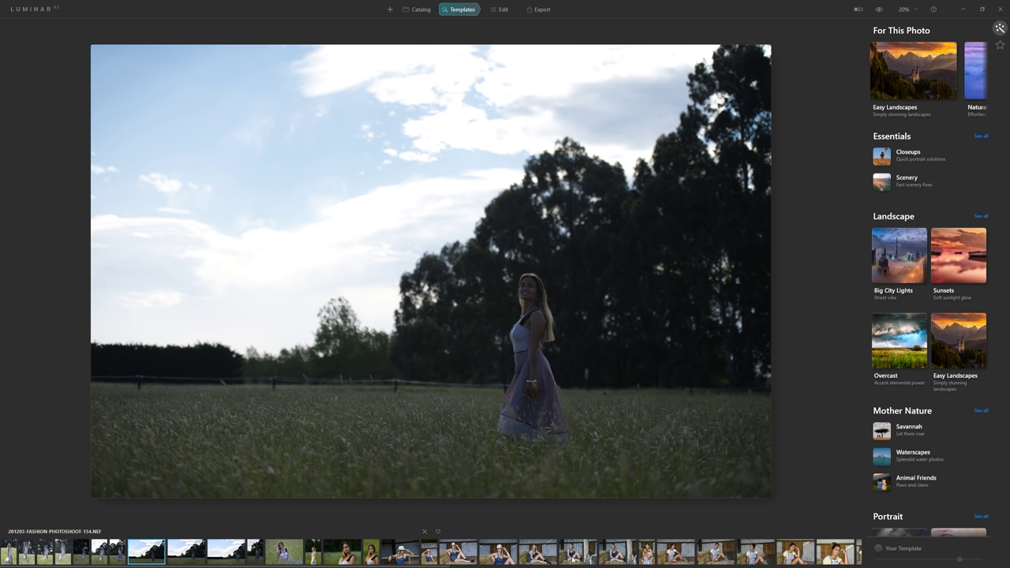
pyautogui.click(576, 558)
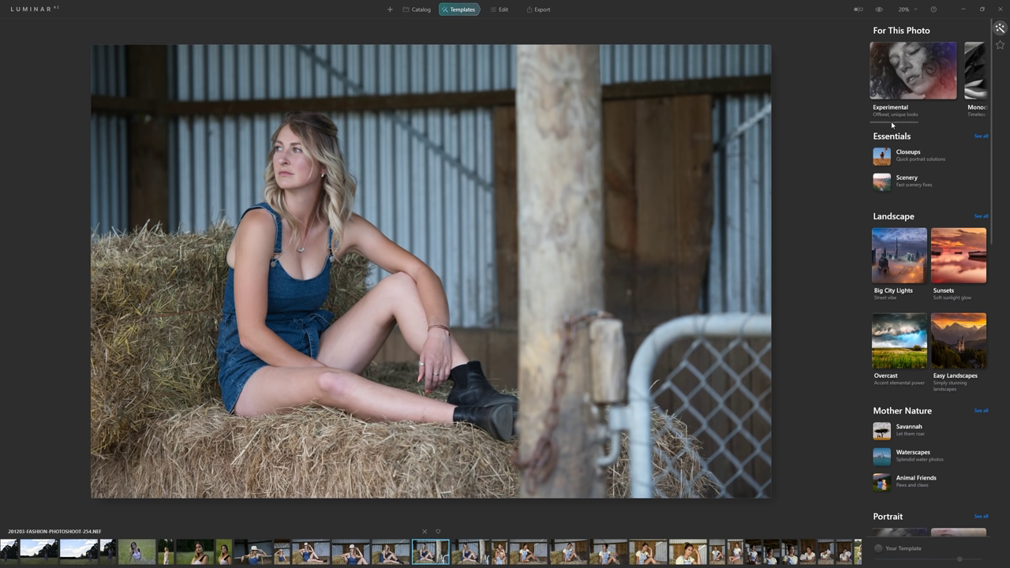
pyautogui.moveTo(898, 124); pyautogui.dragTo(927, 126)
pyautogui.hscroll(1, 915, 103)
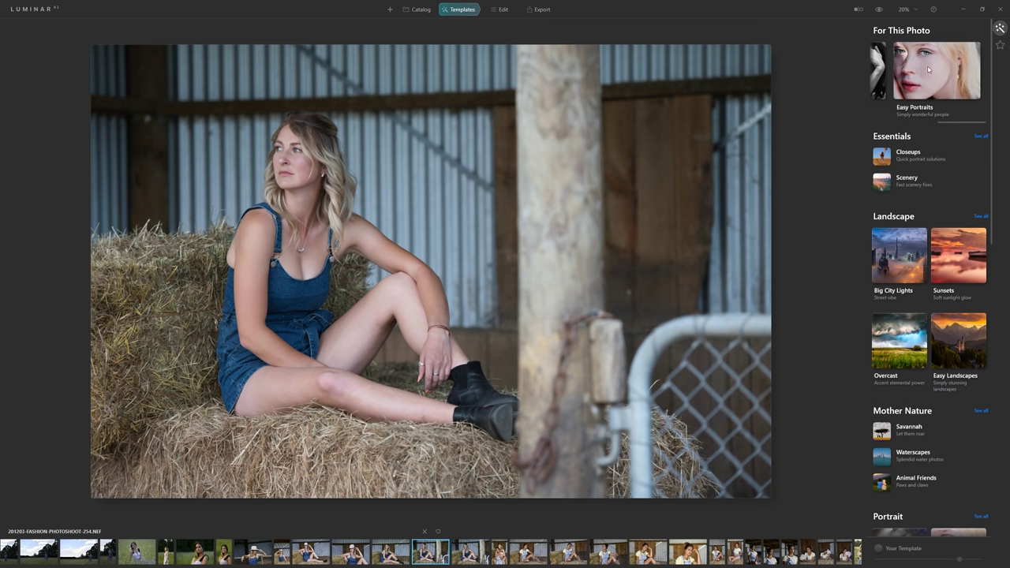
pyautogui.click(924, 76)
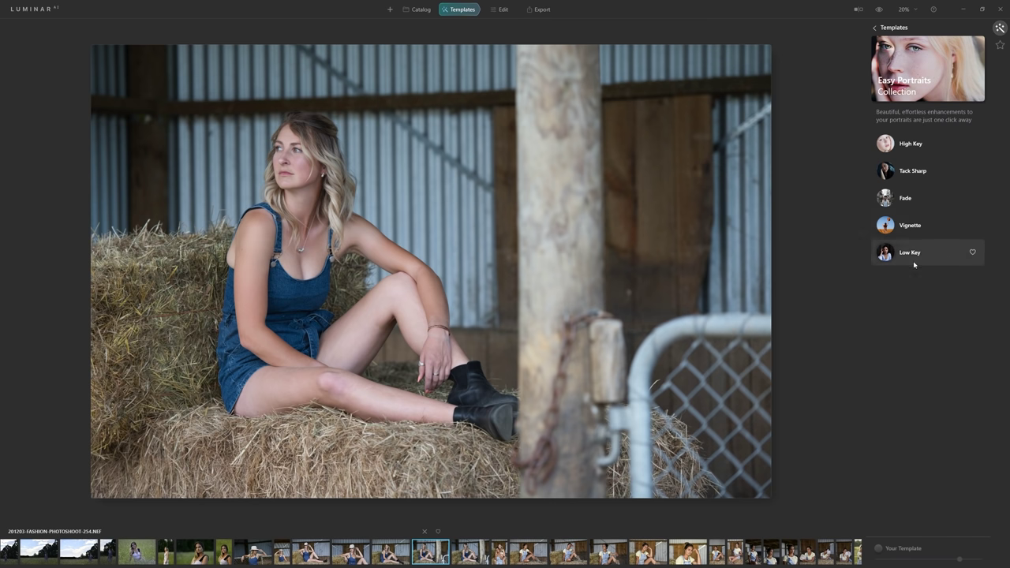
# Try the High Key, Fade and Low Key templates on the hay-bale portrait, and apply Fade
pyautogui.click(916, 151)
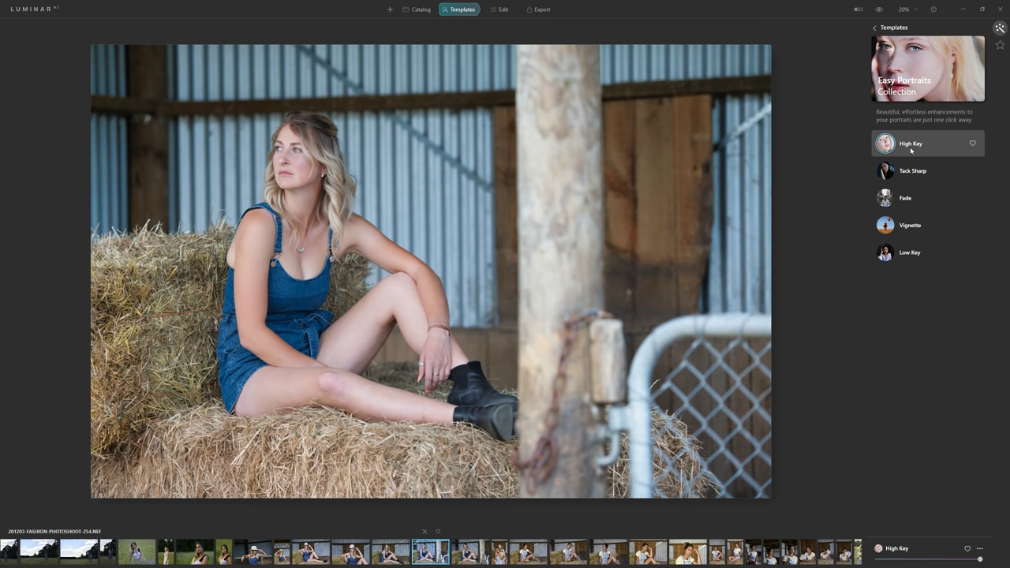
pyautogui.click(913, 201)
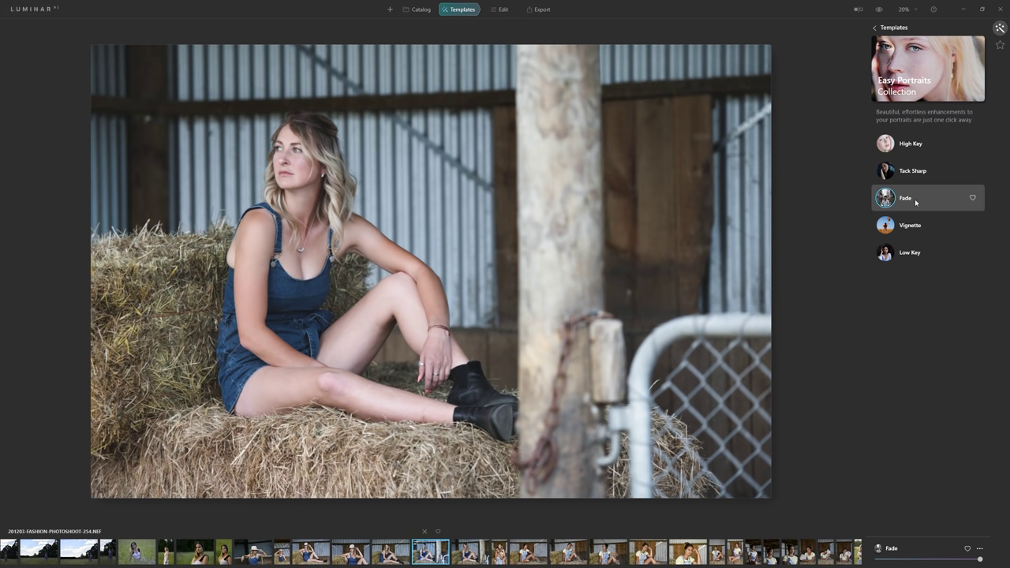
pyautogui.click(919, 255)
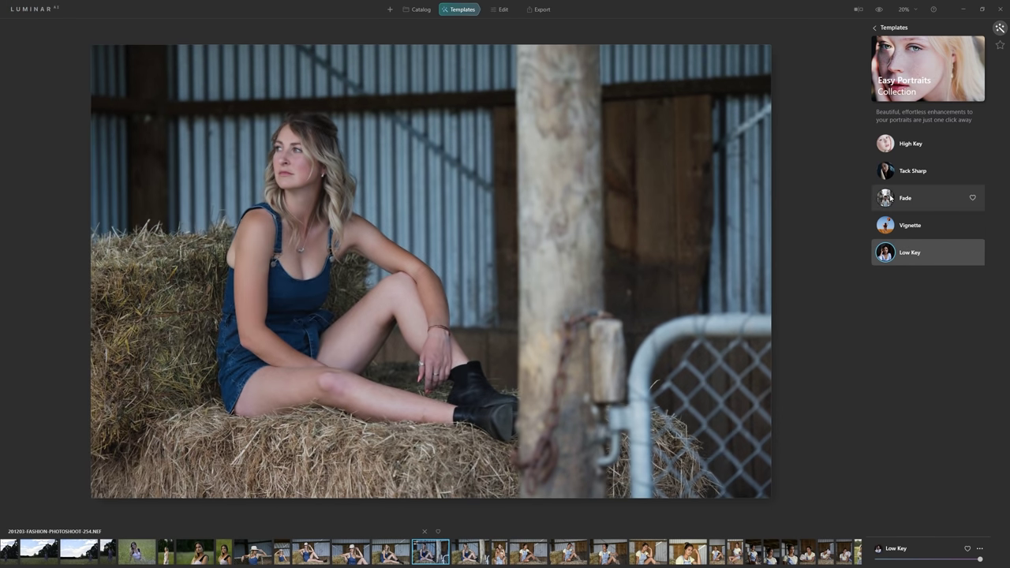
pyautogui.click(904, 202)
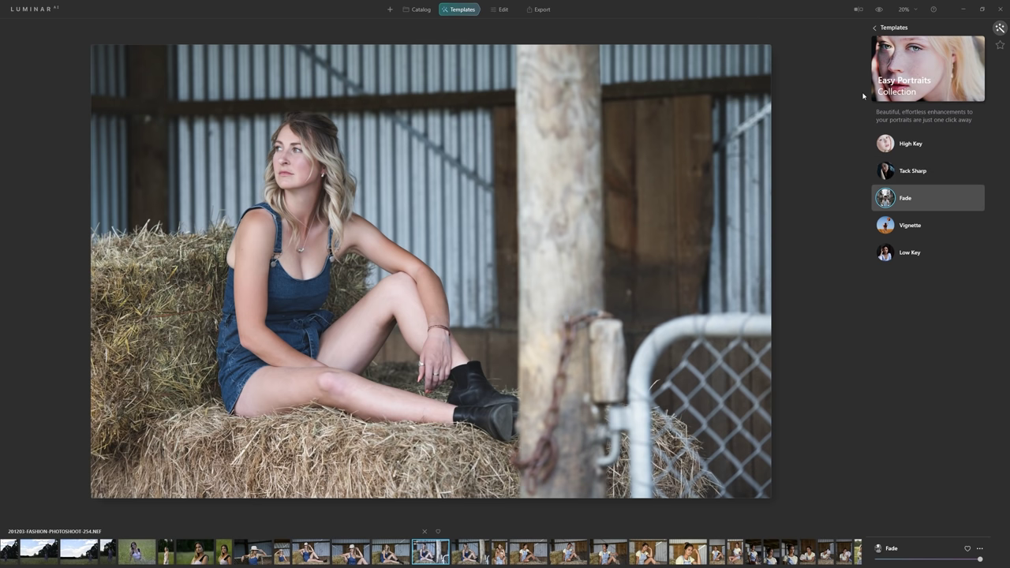
# Browse the other template collections and try Savannah's Bitter Cold and Warming Sun templates on the hay-bale portrait
pyautogui.click(875, 29)
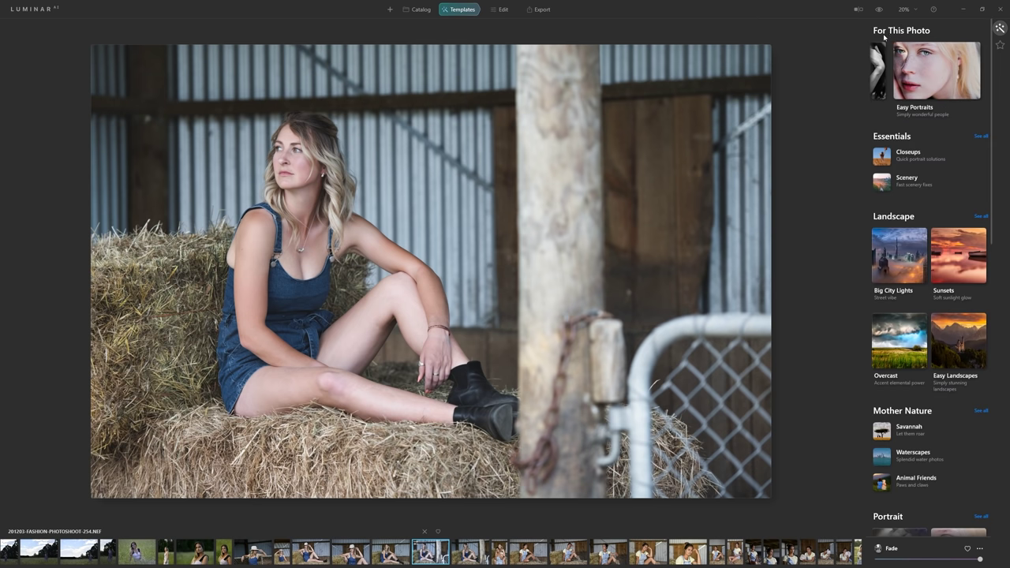
pyautogui.scroll(-1, 919, 167)
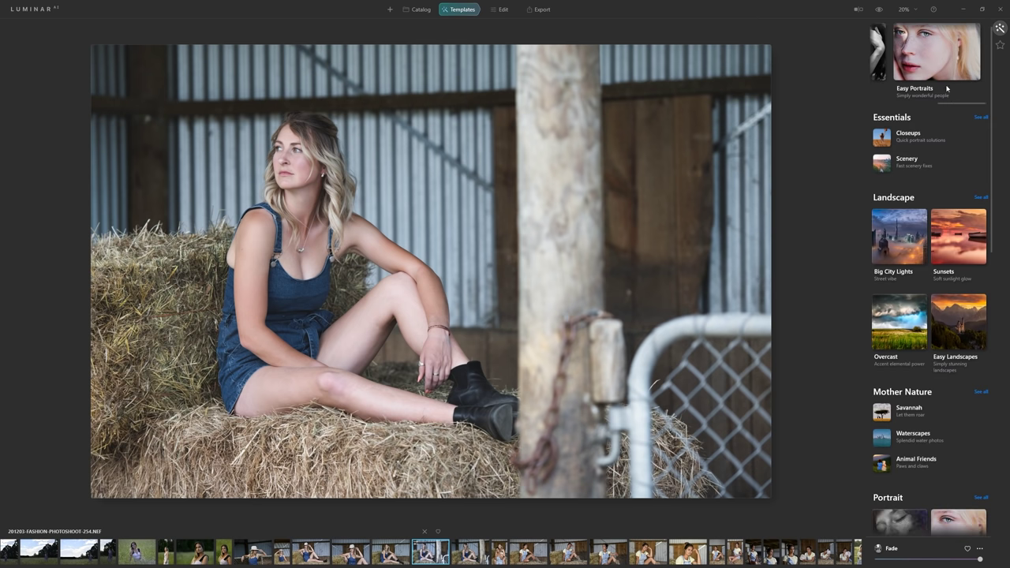
pyautogui.moveTo(938, 105); pyautogui.dragTo(934, 104)
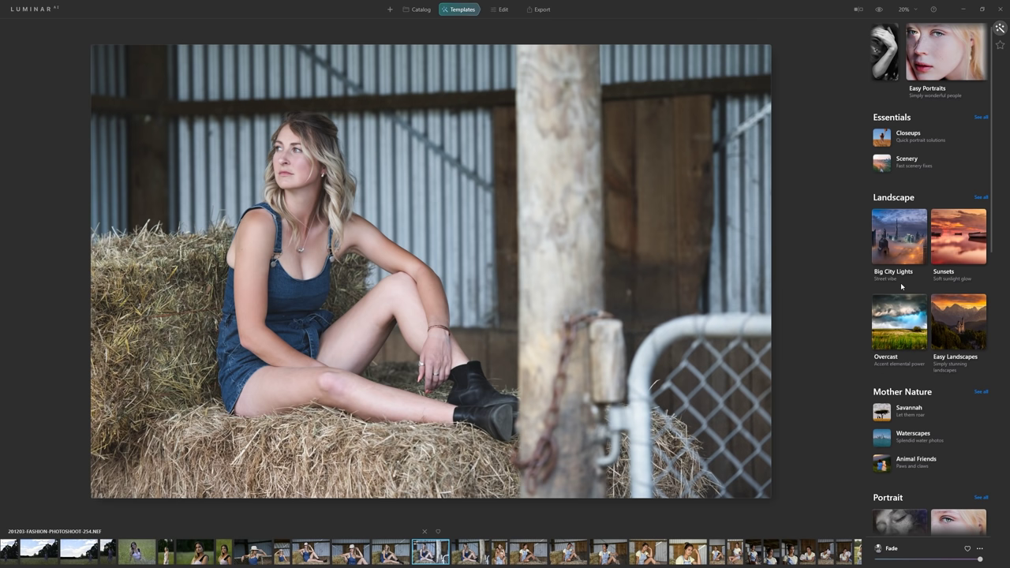
pyautogui.scroll(-1, 906, 316)
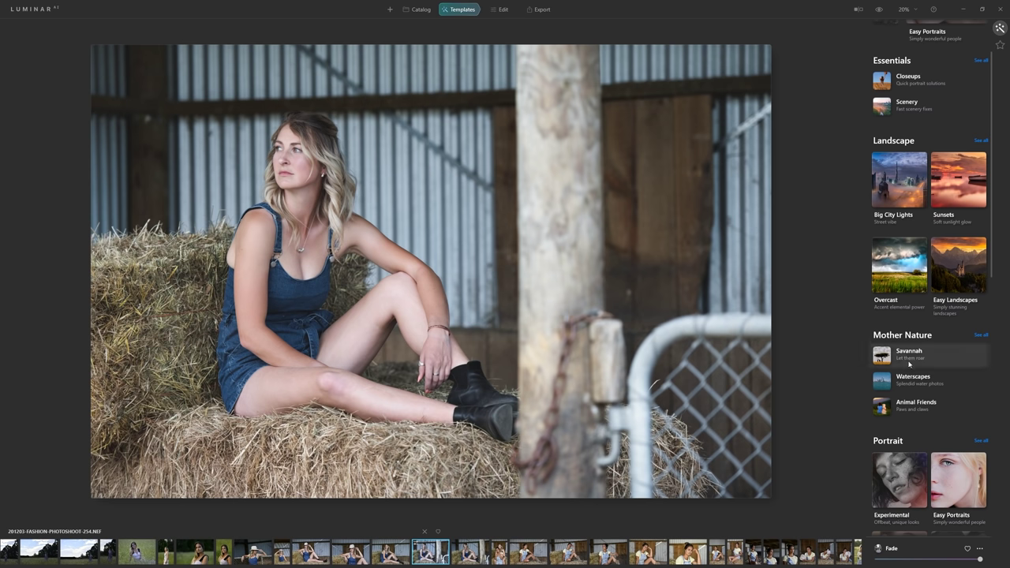
pyautogui.click(897, 360)
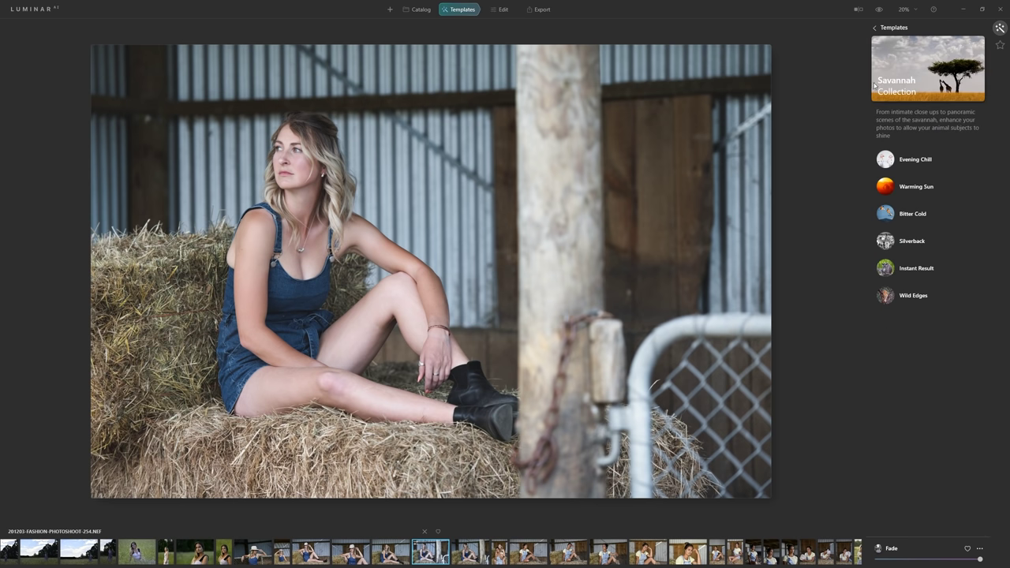
pyautogui.click(927, 223)
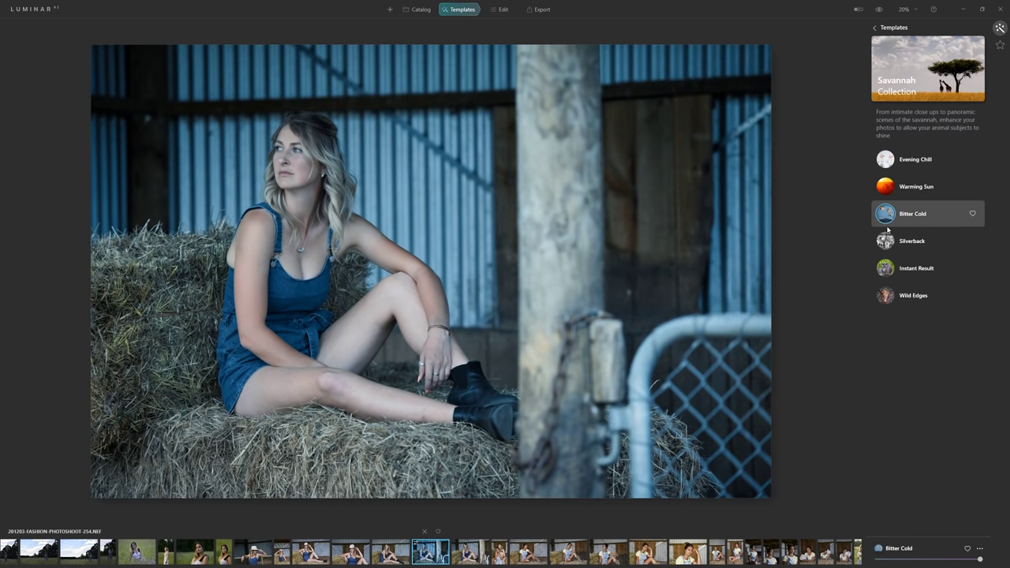
pyautogui.click(917, 189)
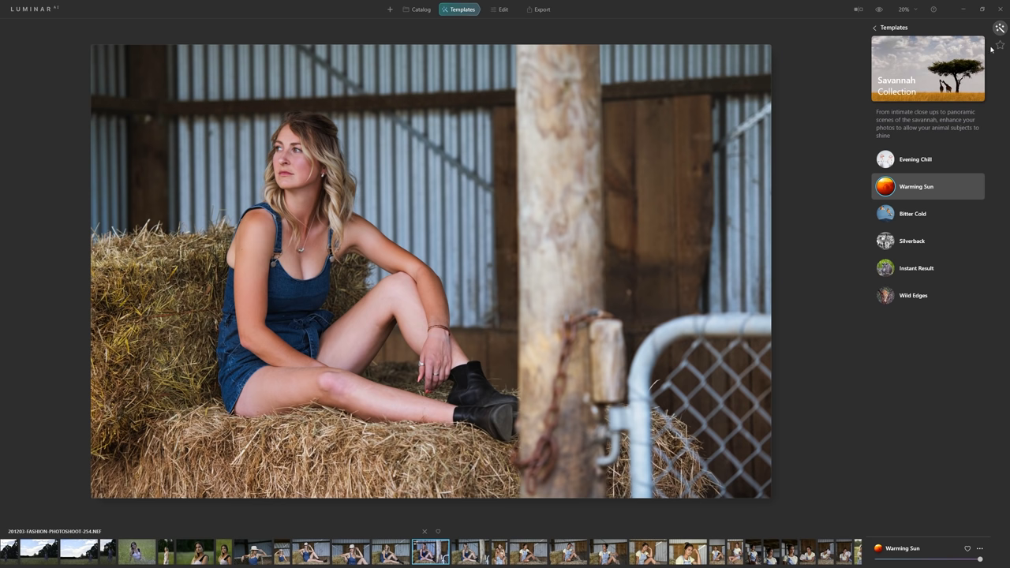
# Try the AT Warm Sunny Punch user template on the hay-bale portrait
pyautogui.click(1000, 45)
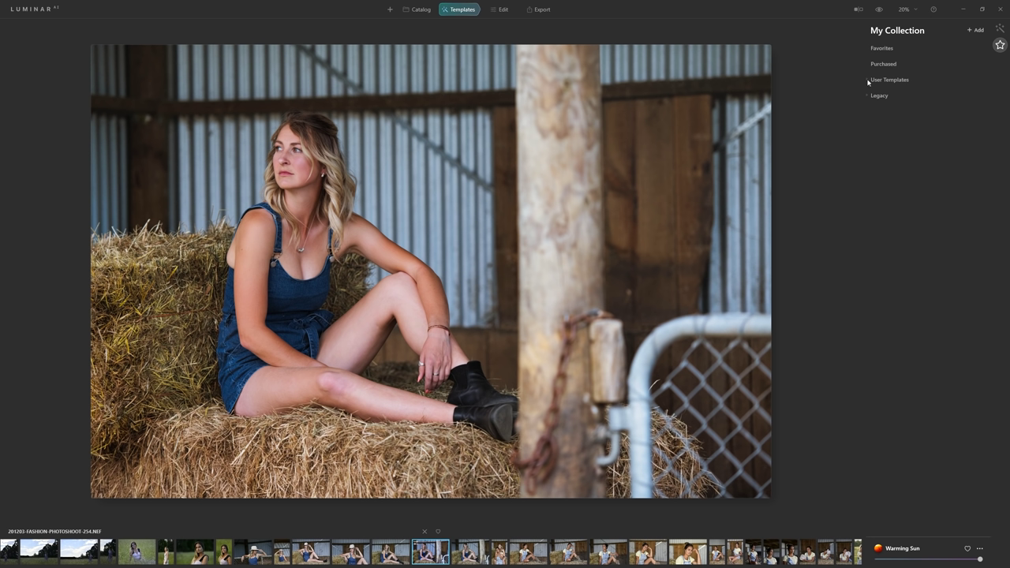
pyautogui.click(868, 81)
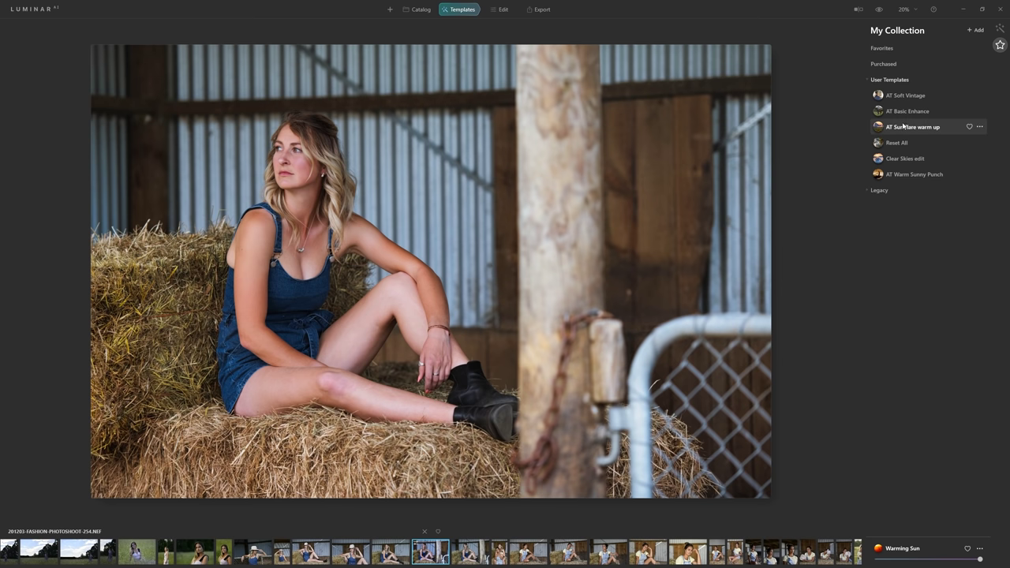
pyautogui.click(888, 174)
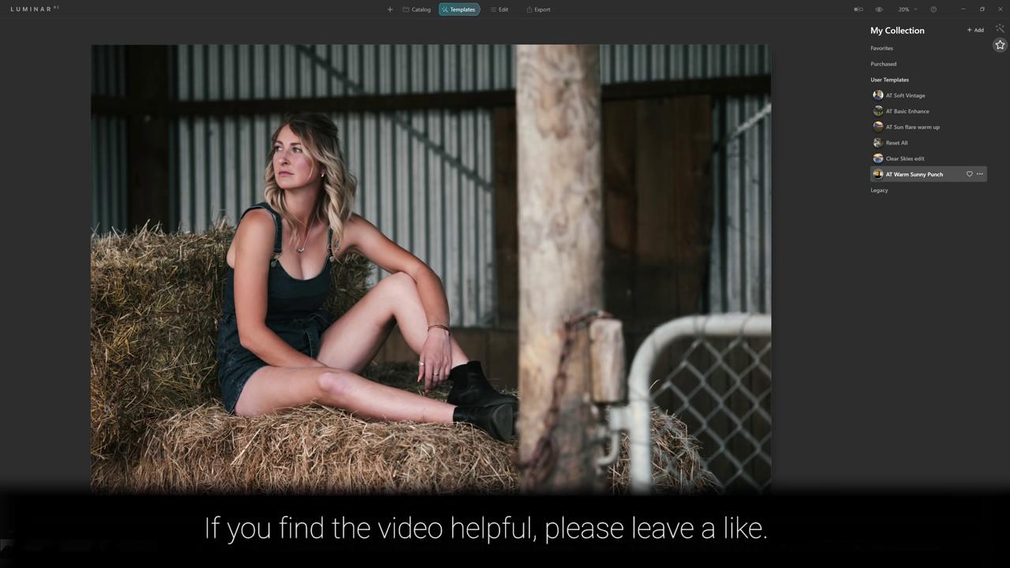
# Reduce the AT Warm Sunny Punch template strength to none, raise it to about half, and restore it to full
pyautogui.moveTo(920, 555)
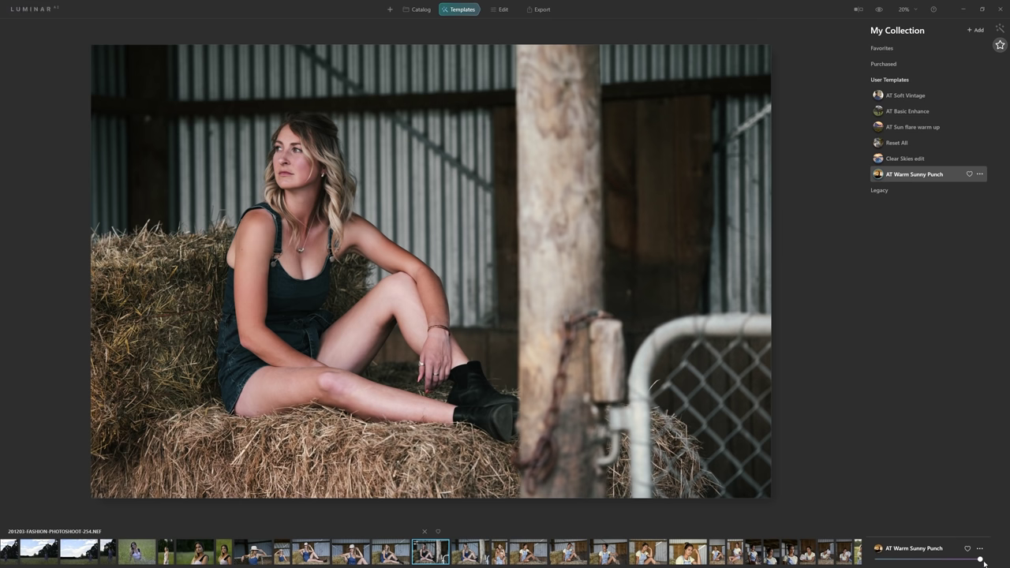
pyautogui.moveTo(983, 562); pyautogui.dragTo(877, 559)
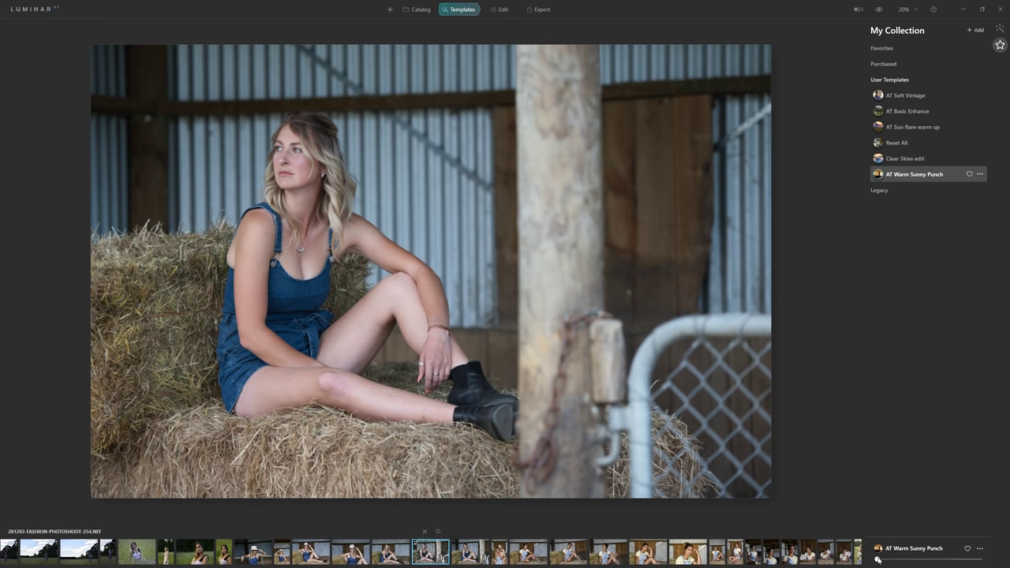
pyautogui.moveTo(877, 559); pyautogui.dragTo(928, 562)
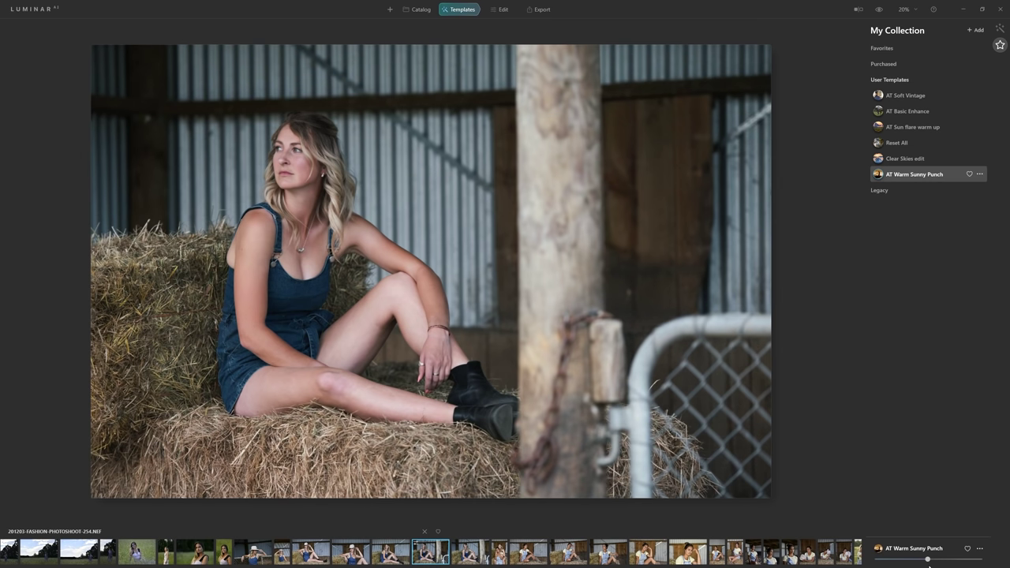
pyautogui.doubleClick(928, 560)
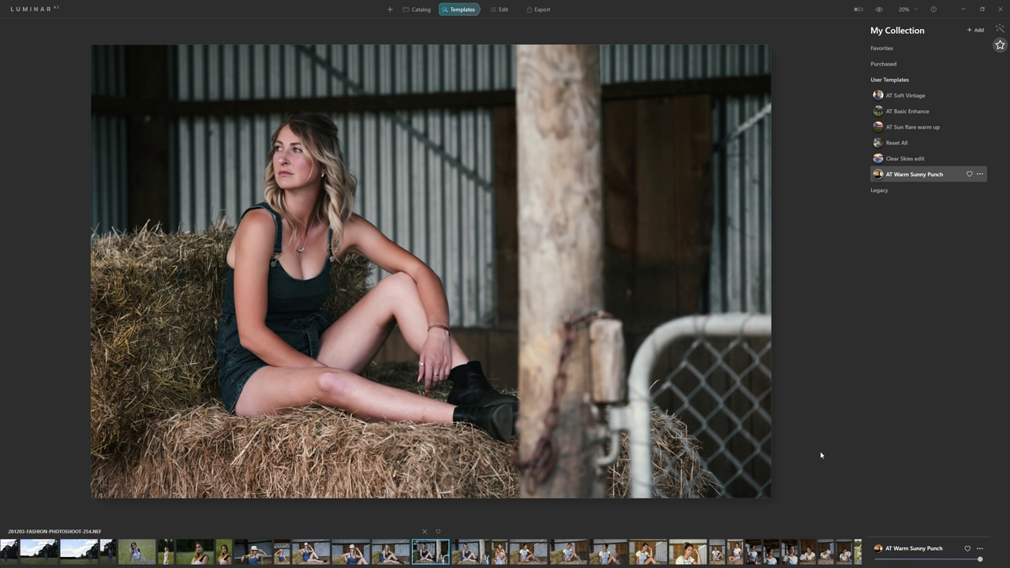
# Reset all adjustments on the hay-bale portrait and apply the AT Basic Enhance user template
pyautogui.click(980, 549)
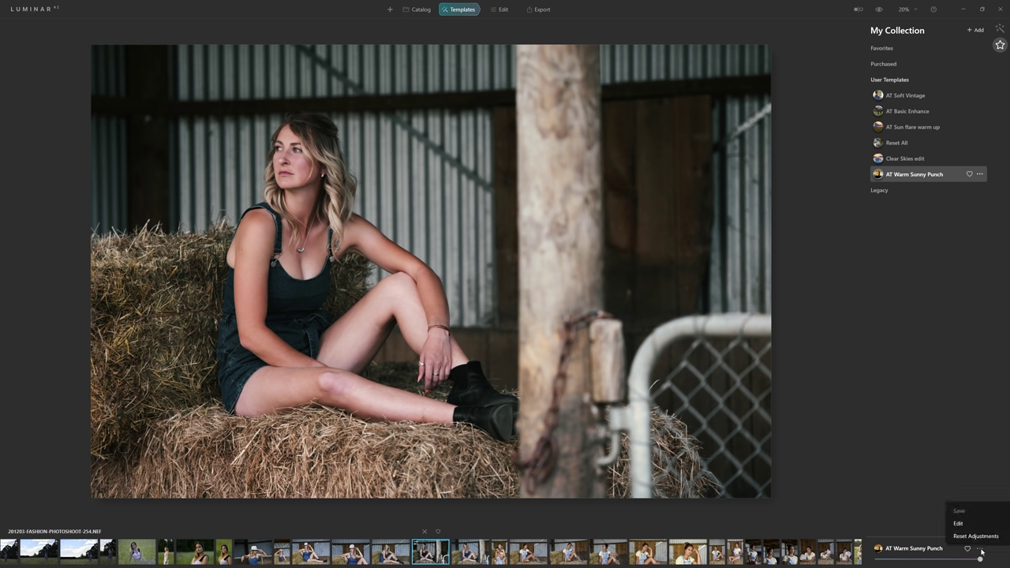
pyautogui.click(981, 535)
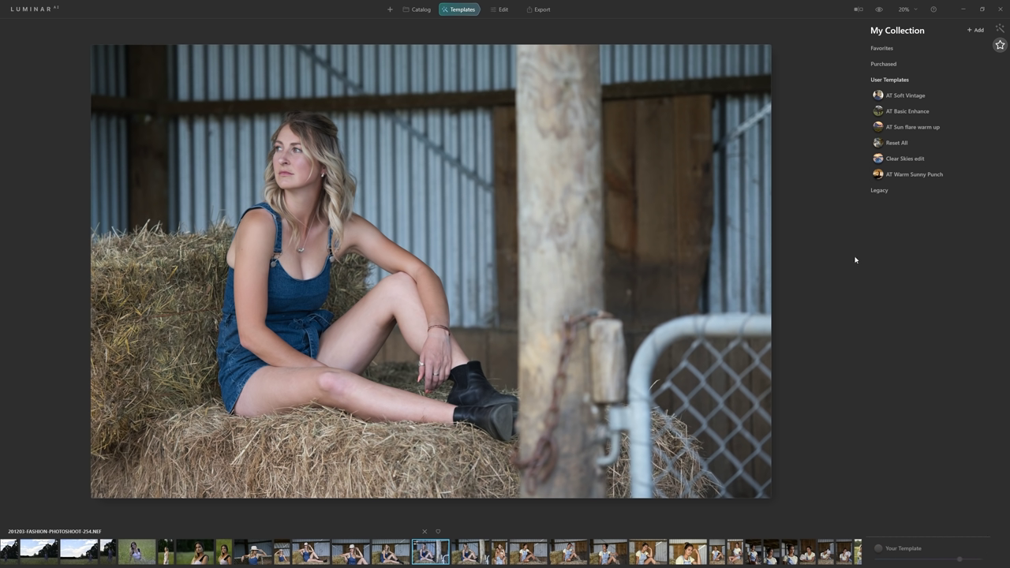
pyautogui.click(922, 114)
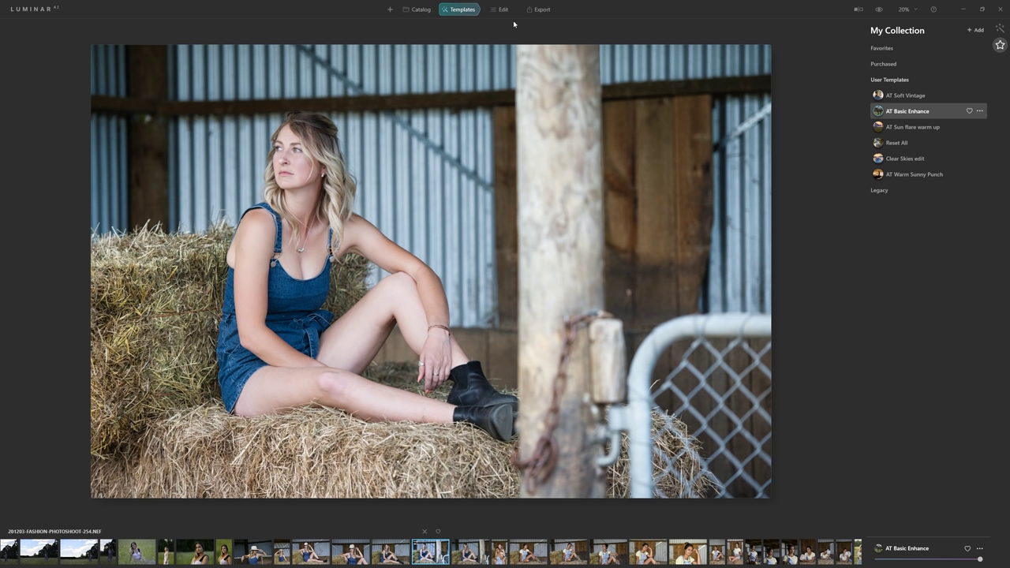
# Switch the portrait to manual editing and examine the Creative, Portrait, Professional and Essentials tool groups
pyautogui.click(503, 9)
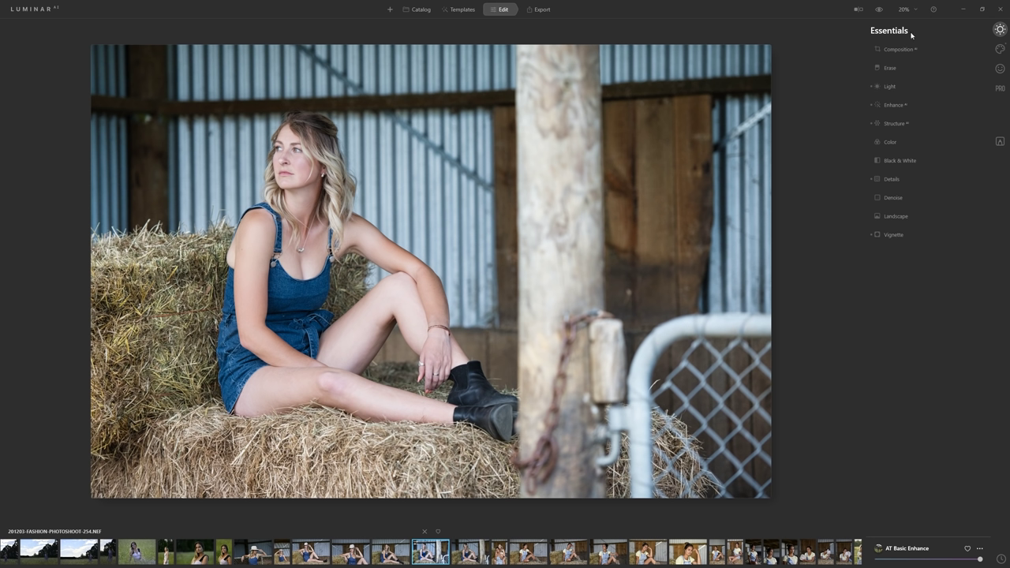
pyautogui.click(1000, 51)
pyautogui.click(999, 70)
pyautogui.click(999, 87)
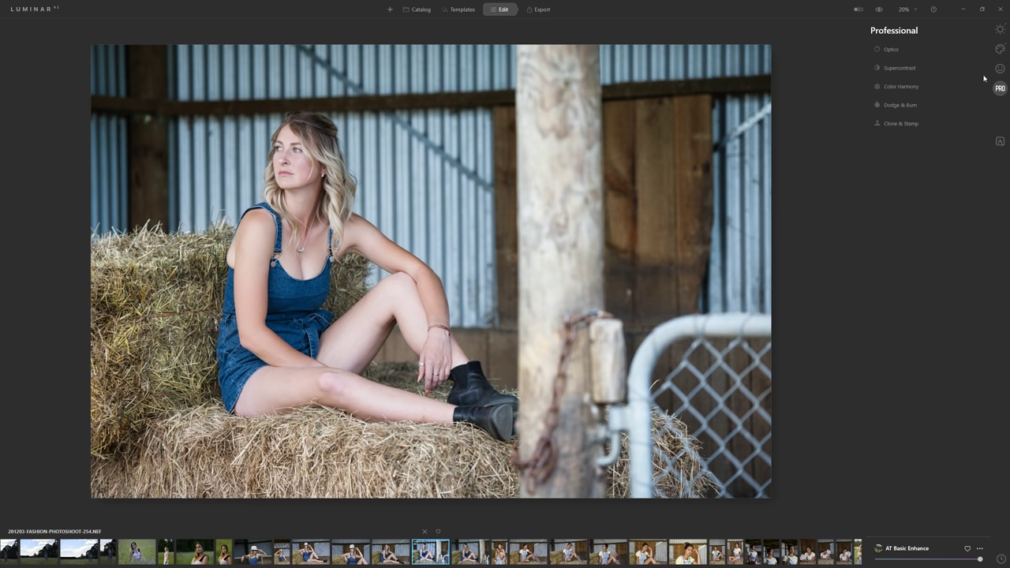
pyautogui.click(1000, 31)
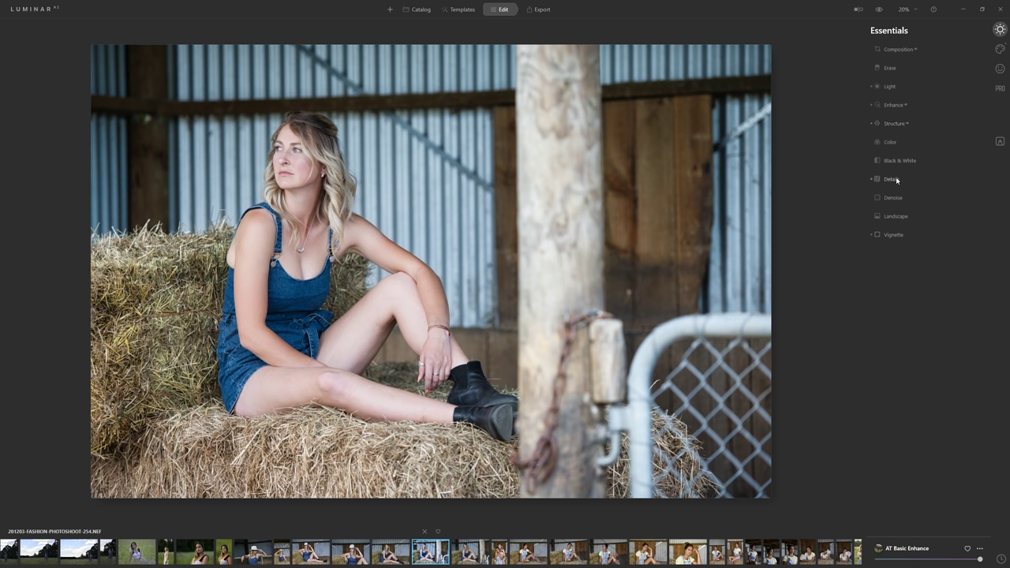
# Warm the portrait's white balance by setting the Light temperature to 6719, after trying 6031 and resetting it
pyautogui.click(898, 87)
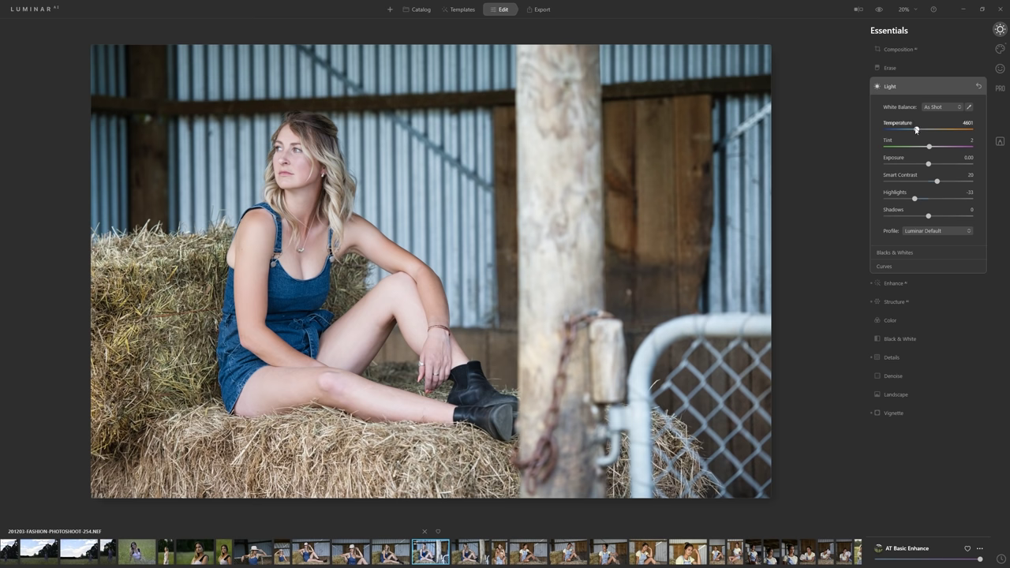
pyautogui.moveTo(915, 130)
pyautogui.mouseDown()
pyautogui.moveTo(939, 130)
pyautogui.moveTo(908, 134)
pyautogui.moveTo(924, 132)
pyautogui.mouseUp()
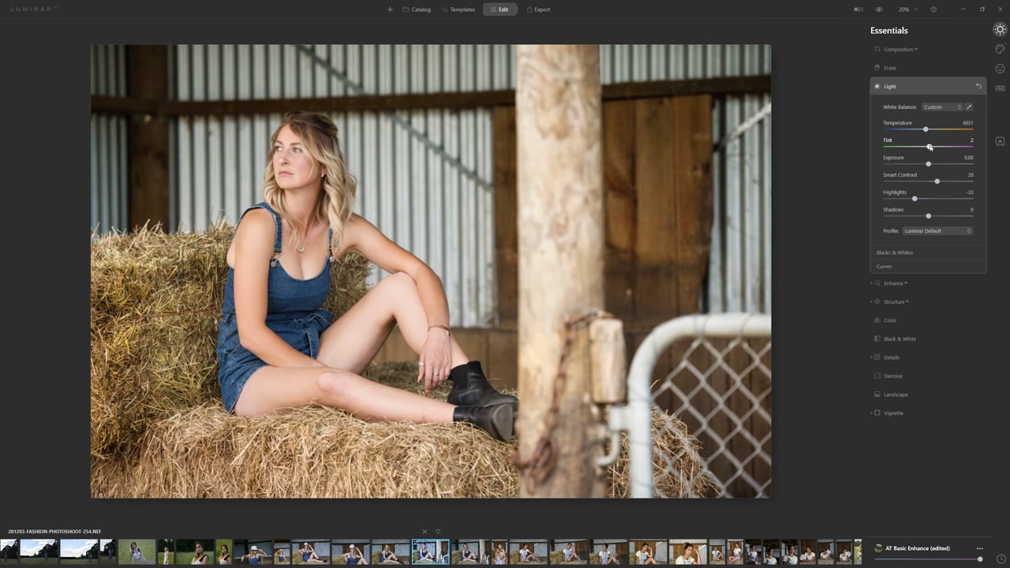
pyautogui.doubleClick(925, 130)
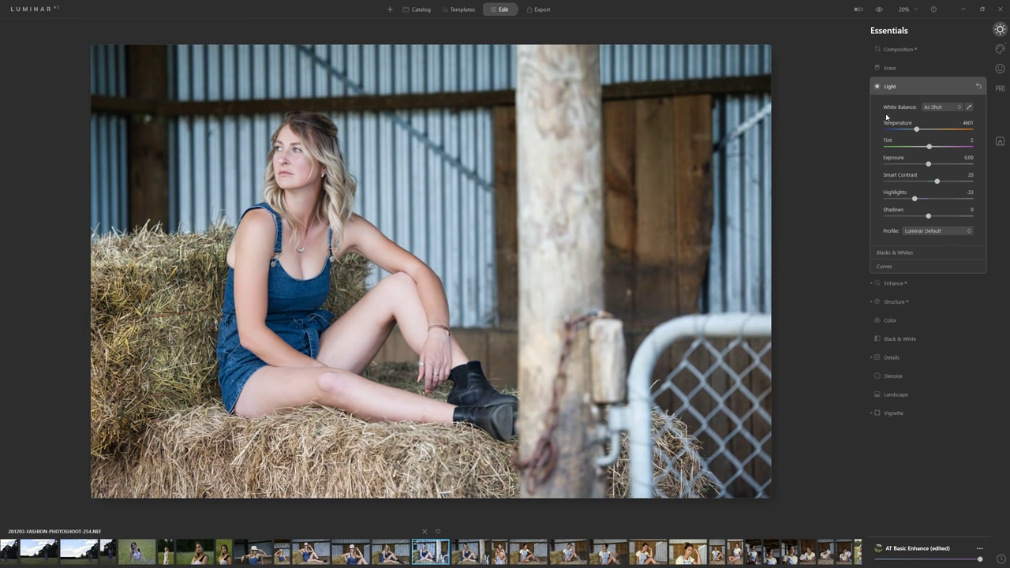
pyautogui.moveTo(916, 133); pyautogui.dragTo(929, 133)
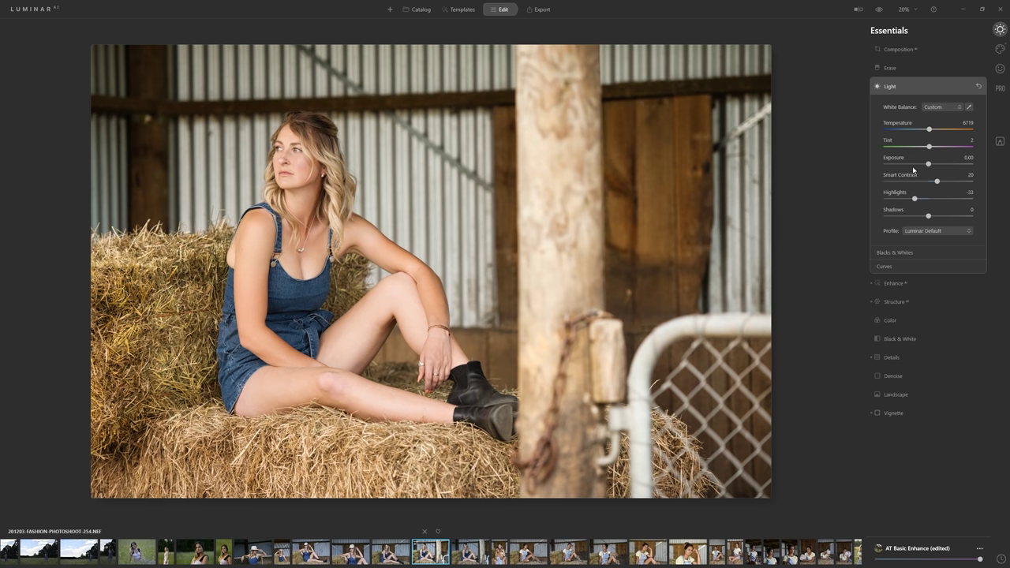
pyautogui.click(889, 85)
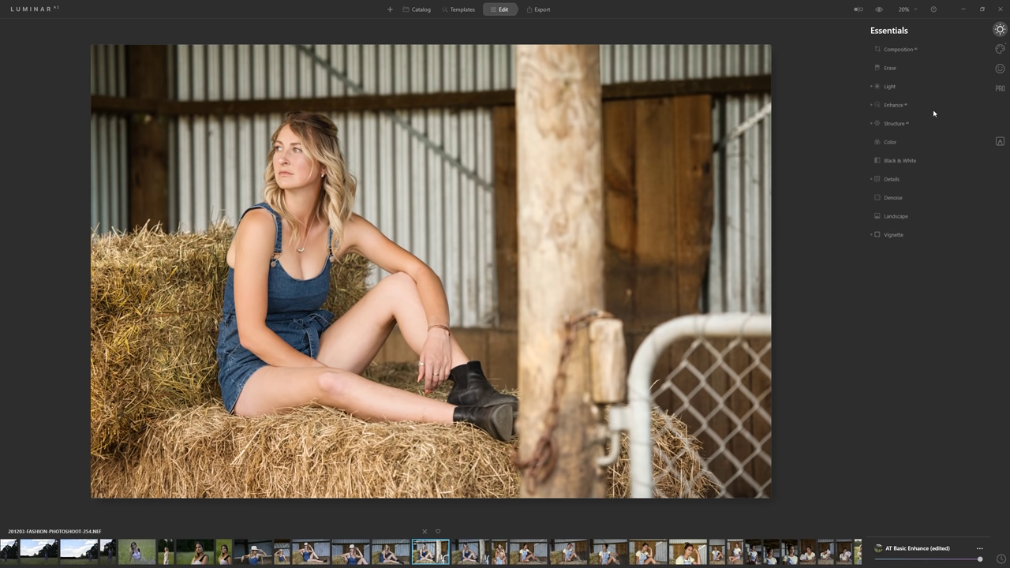
# Try Enhance AI with Accent at 100, compare the portrait with and without it, and reset the tool
pyautogui.click(889, 105)
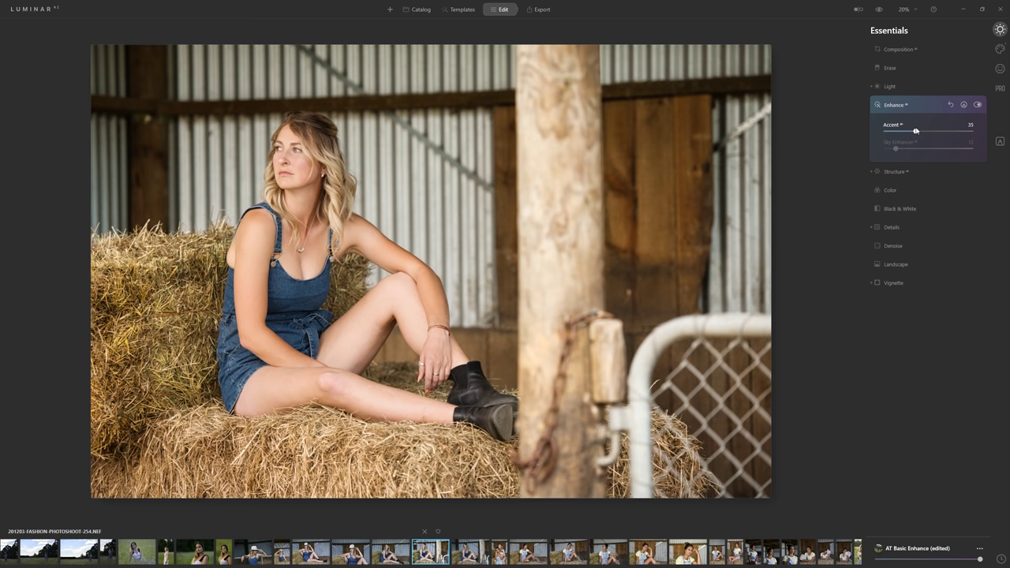
pyautogui.moveTo(916, 131); pyautogui.dragTo(978, 122)
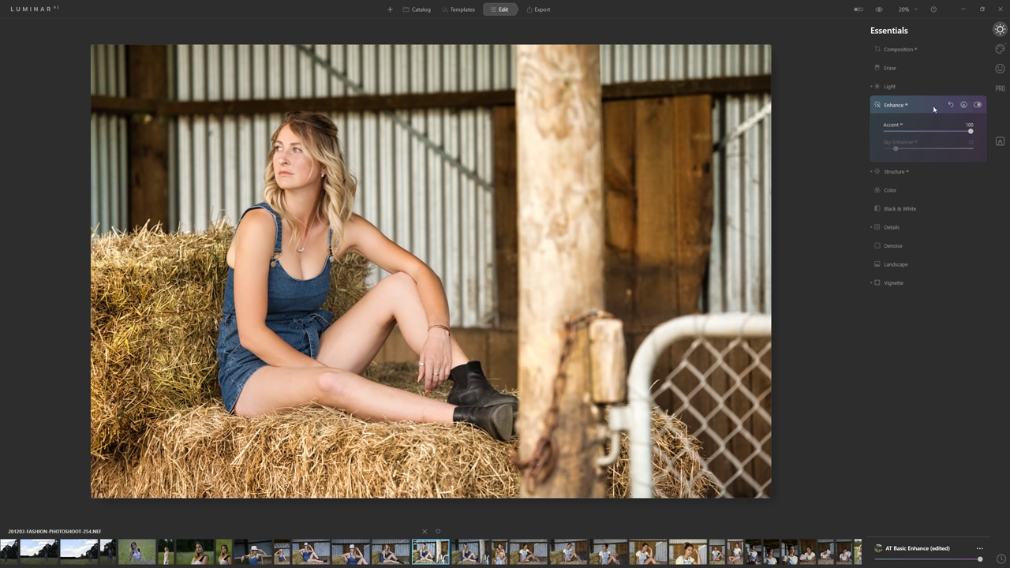
pyautogui.click(978, 105)
pyautogui.click(977, 105)
pyautogui.click(978, 104)
pyautogui.click(978, 105)
pyautogui.click(952, 105)
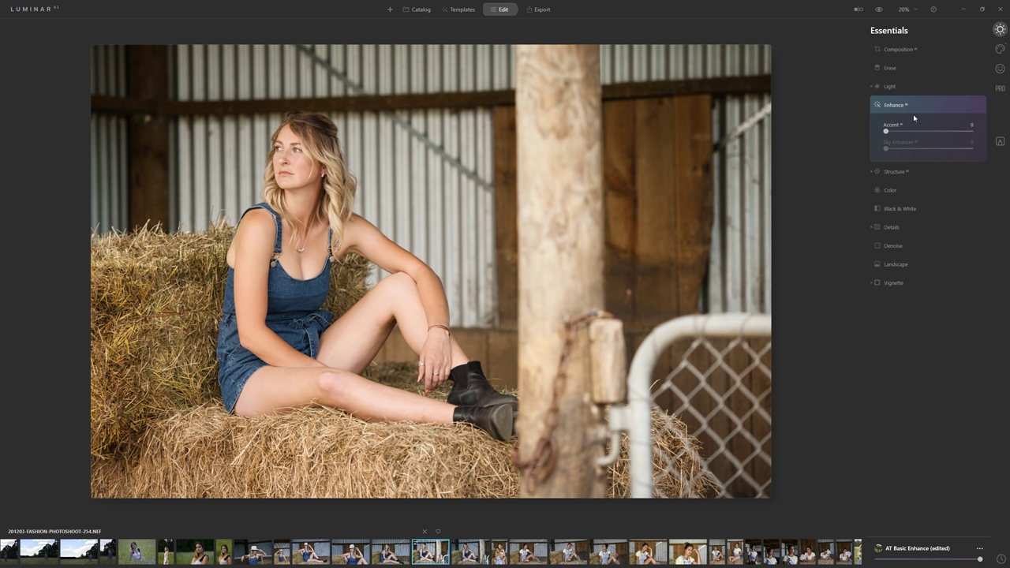
# Set the Enhance AI Accent to 100 and compare the portrait with and without the effect
pyautogui.moveTo(886, 133); pyautogui.dragTo(970, 131)
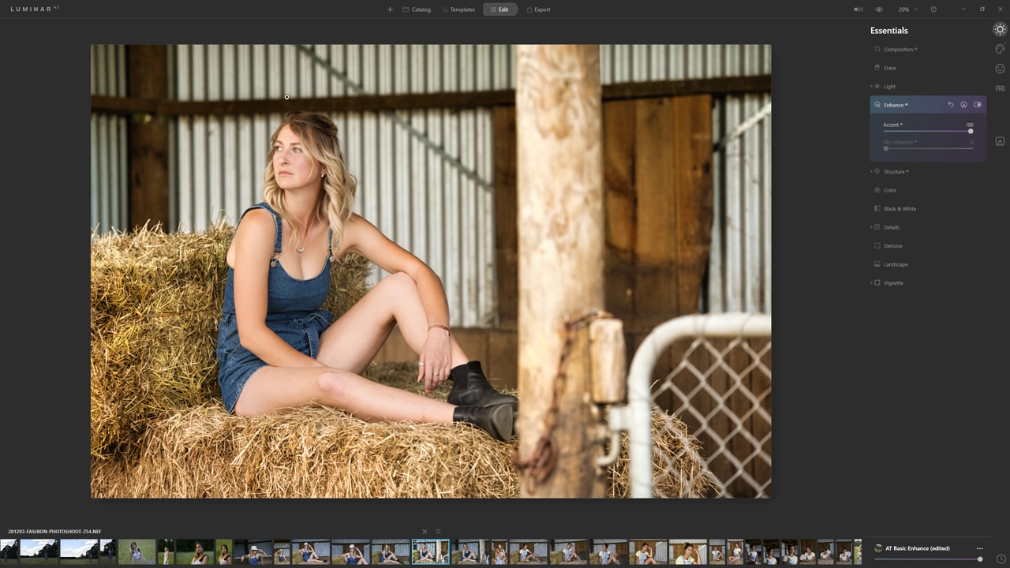
pyautogui.click(979, 106)
pyautogui.click(978, 105)
# Paint an Enhance AI mask over the woman with brush radius 240, softness 100 and opacity 49, and compare the effect on and off
pyautogui.click(963, 105)
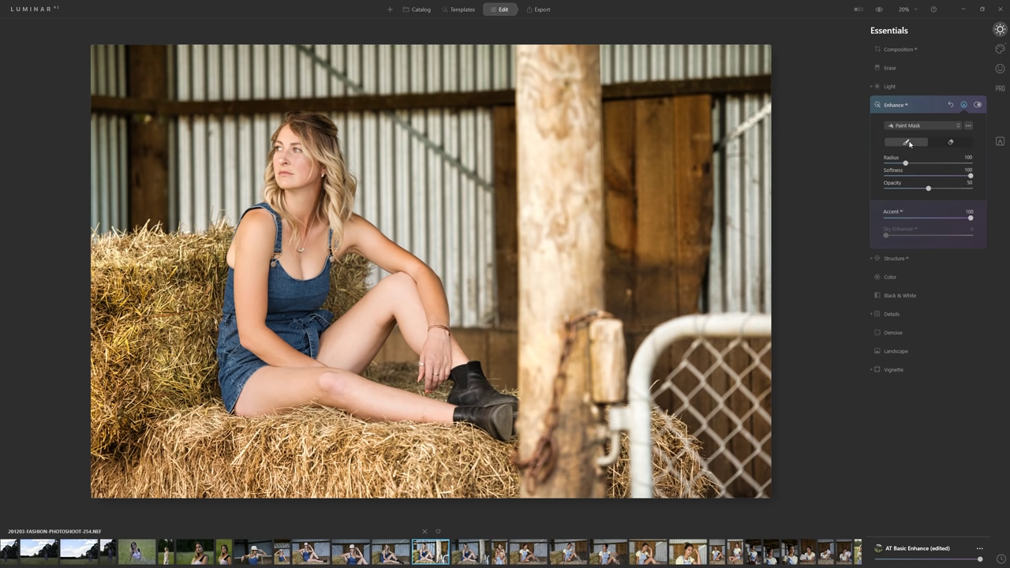
pyautogui.moveTo(905, 163)
pyautogui.mouseDown()
pyautogui.moveTo(950, 163)
pyautogui.moveTo(936, 162)
pyautogui.moveTo(969, 175)
pyautogui.moveTo(896, 175)
pyautogui.moveTo(971, 176)
pyautogui.mouseUp()
pyautogui.moveTo(929, 188)
pyautogui.mouseDown()
pyautogui.moveTo(970, 189)
pyautogui.moveTo(883, 190)
pyautogui.moveTo(927, 190)
pyautogui.mouseUp()
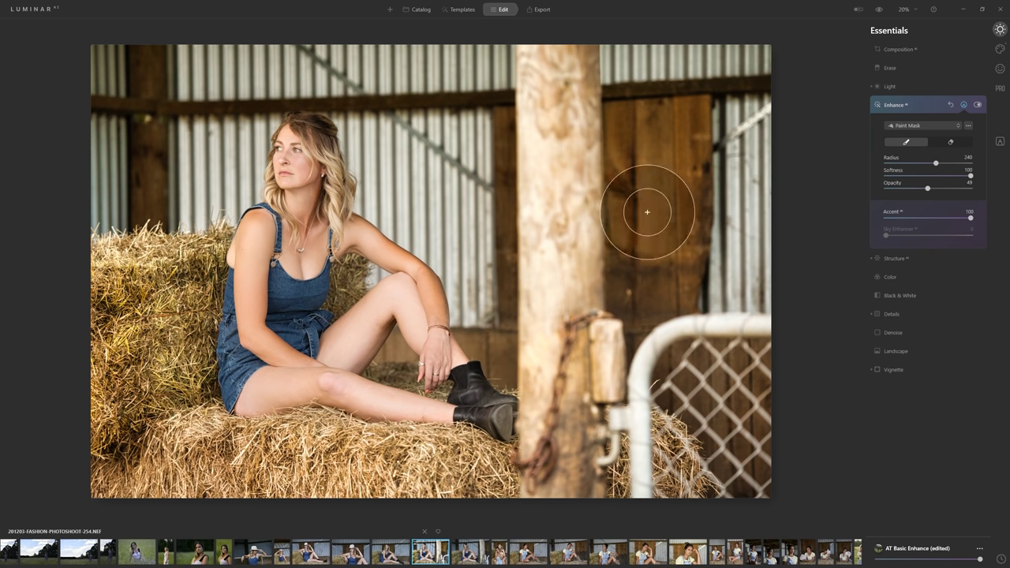
pyautogui.moveTo(297, 146)
pyautogui.mouseDown()
pyautogui.moveTo(279, 234)
pyautogui.moveTo(306, 145)
pyautogui.moveTo(310, 295)
pyautogui.moveTo(293, 239)
pyautogui.moveTo(271, 237)
pyautogui.moveTo(249, 325)
pyautogui.moveTo(257, 399)
pyautogui.moveTo(454, 411)
pyautogui.moveTo(331, 342)
pyautogui.moveTo(387, 299)
pyautogui.moveTo(462, 411)
pyautogui.moveTo(450, 378)
pyautogui.moveTo(323, 225)
pyautogui.moveTo(397, 276)
pyautogui.moveTo(425, 332)
pyautogui.moveTo(292, 223)
pyautogui.moveTo(272, 342)
pyautogui.moveTo(316, 317)
pyautogui.moveTo(265, 377)
pyautogui.moveTo(465, 414)
pyautogui.mouseUp()
pyautogui.moveTo(384, 396)
pyautogui.mouseDown()
pyautogui.moveTo(218, 352)
pyautogui.moveTo(313, 362)
pyautogui.moveTo(379, 314)
pyautogui.moveTo(325, 353)
pyautogui.moveTo(301, 247)
pyautogui.moveTo(293, 247)
pyautogui.moveTo(260, 289)
pyautogui.moveTo(194, 324)
pyautogui.moveTo(173, 270)
pyautogui.moveTo(149, 361)
pyautogui.moveTo(164, 409)
pyautogui.moveTo(315, 429)
pyautogui.moveTo(352, 449)
pyautogui.moveTo(486, 481)
pyautogui.moveTo(409, 403)
pyautogui.moveTo(427, 368)
pyautogui.moveTo(387, 291)
pyautogui.moveTo(301, 242)
pyautogui.moveTo(302, 140)
pyautogui.moveTo(296, 189)
pyautogui.mouseUp()
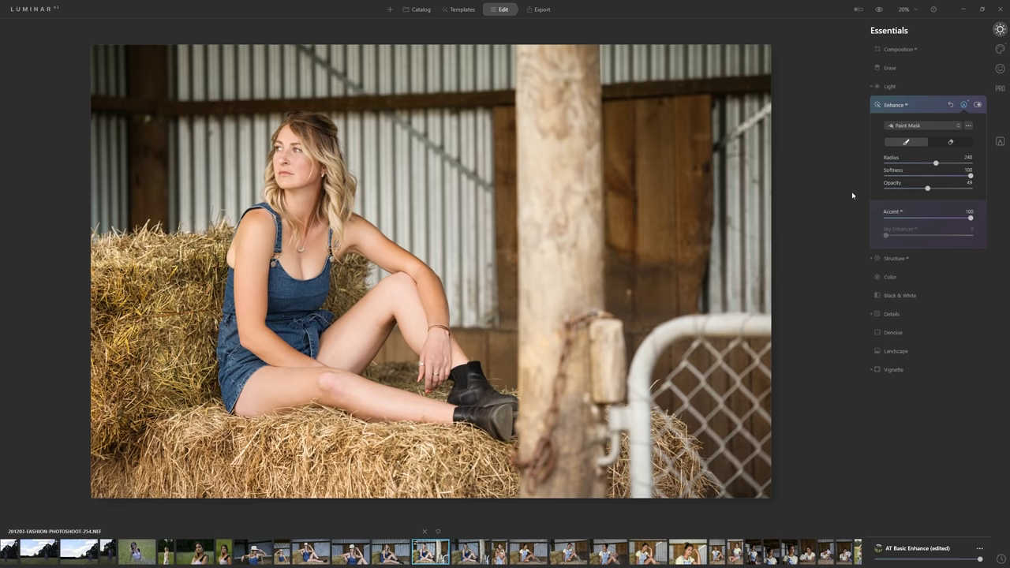
pyautogui.click(977, 104)
pyautogui.click(978, 104)
pyautogui.click(978, 104)
pyautogui.click(978, 104)
# Try adjusting the Structure AI amount on the hay-bale portrait
pyautogui.click(894, 258)
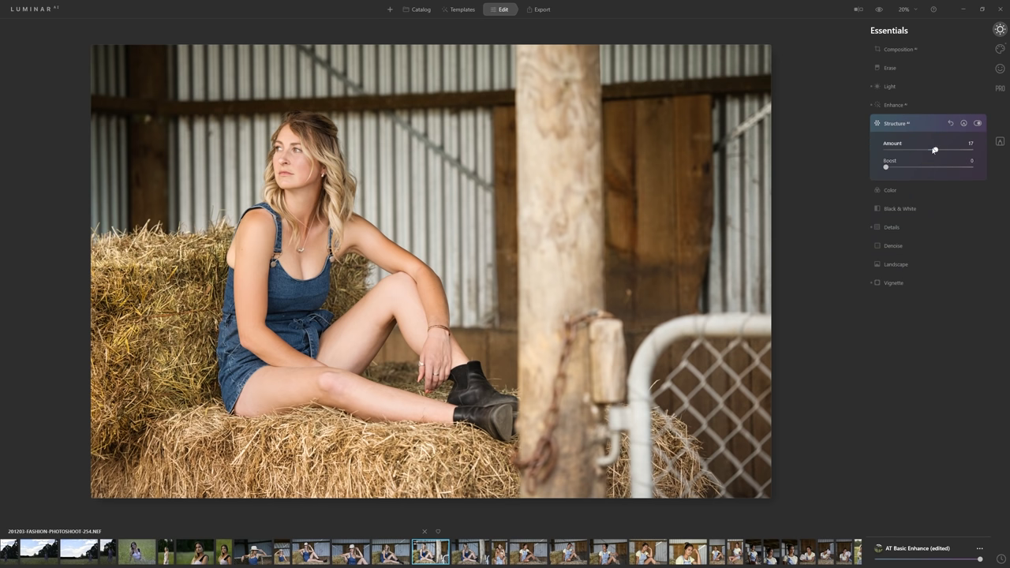
pyautogui.moveTo(936, 150)
pyautogui.mouseDown()
pyautogui.moveTo(995, 151)
pyautogui.moveTo(860, 153)
pyautogui.moveTo(936, 159)
pyautogui.mouseUp()
# Open the photo of sheep below snowy mountains from the Landscapes folder for editing with the Creative tools
pyautogui.click(999, 48)
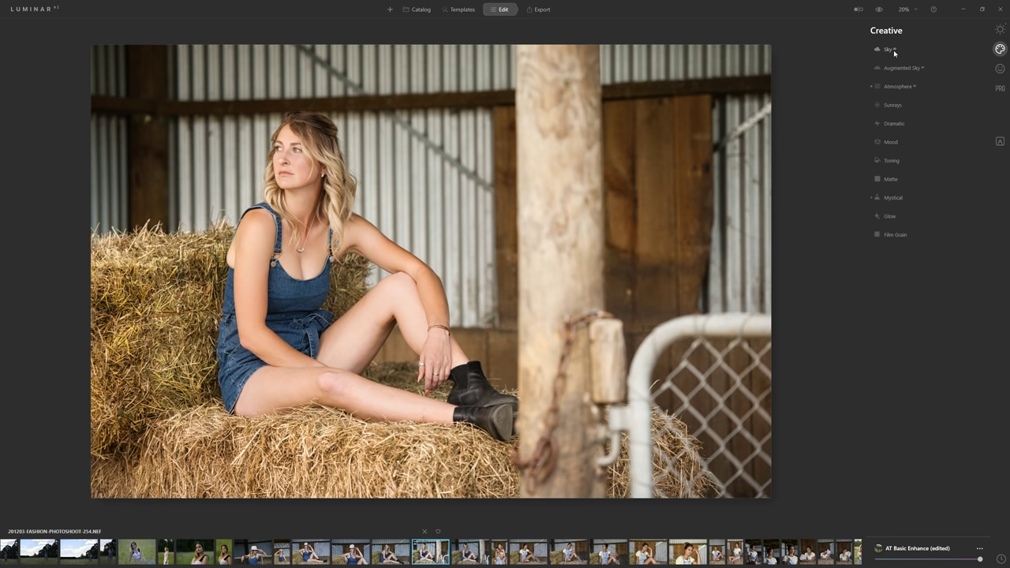
pyautogui.click(419, 9)
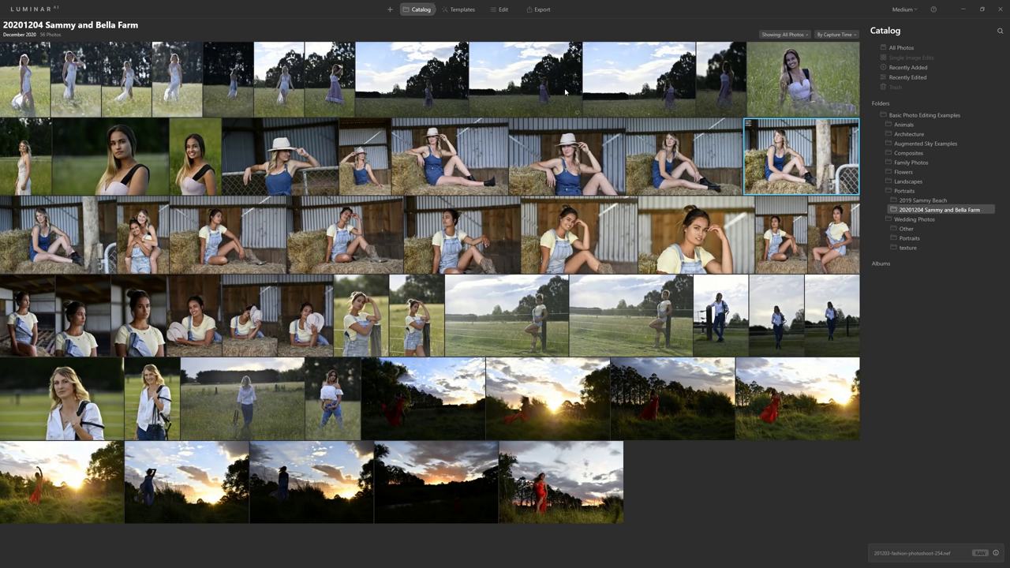
pyautogui.press('Home')
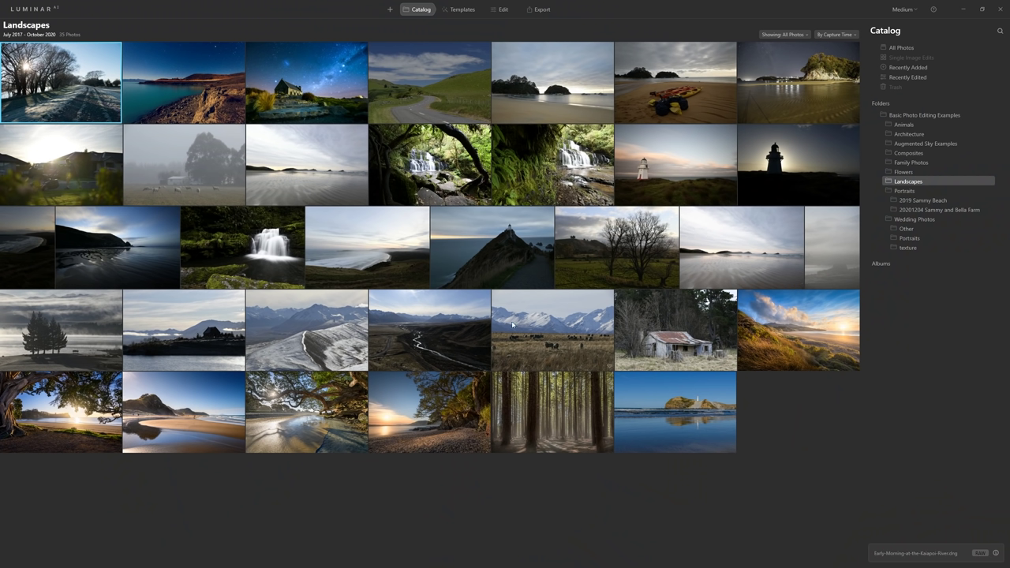
pyautogui.click(524, 314)
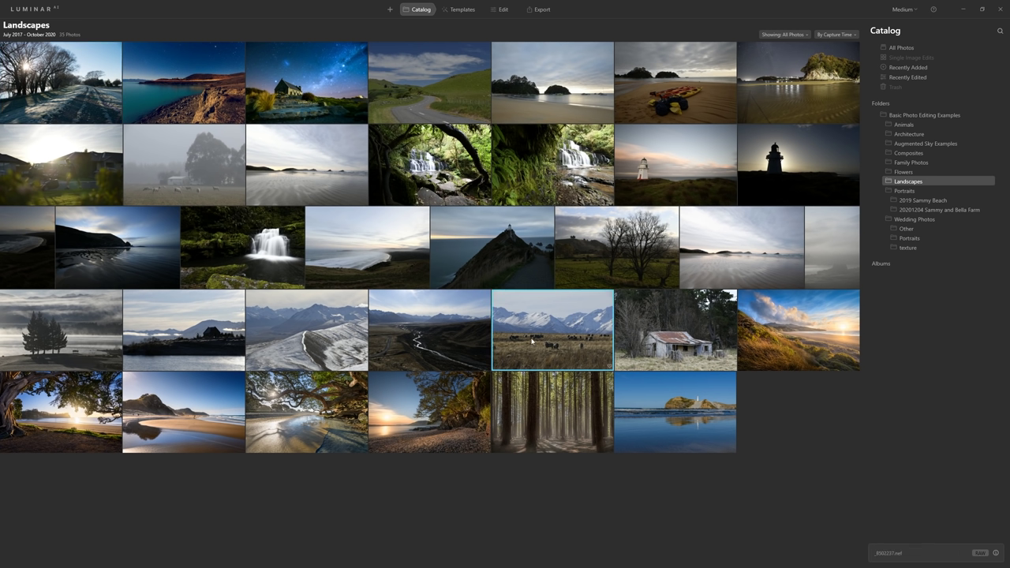
pyautogui.doubleClick(574, 321)
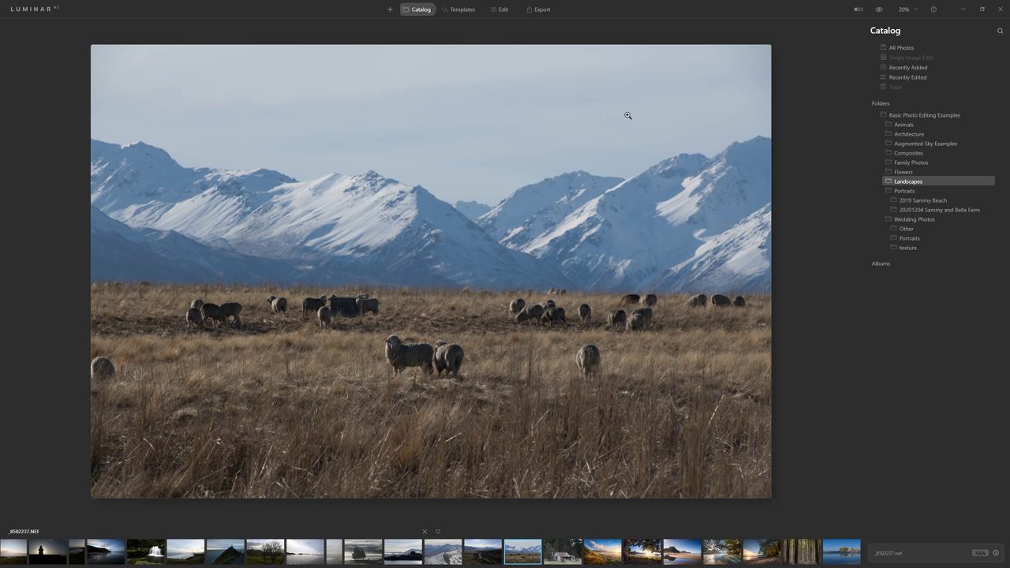
pyautogui.click(499, 12)
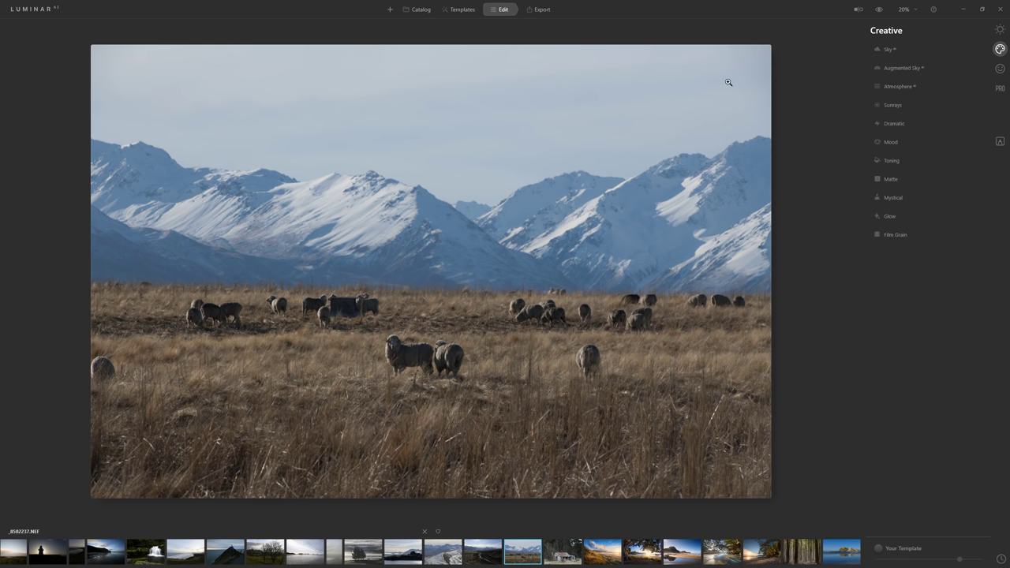
# Try the Blue Sky 3, Blue Sky 4 and Blue Sky 5 replacements with Sky AI on the mountain photo
pyautogui.click(890, 49)
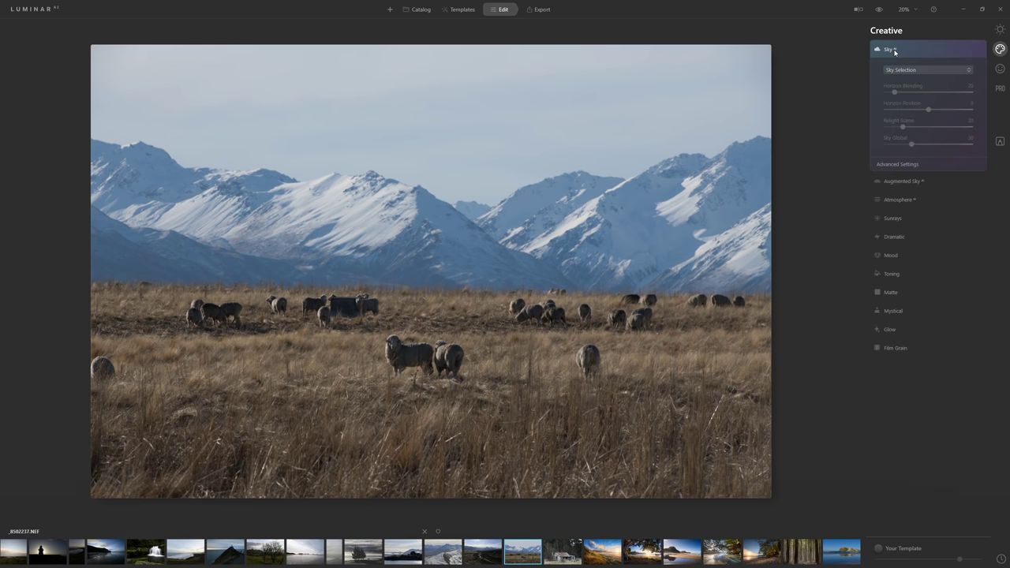
pyautogui.click(902, 70)
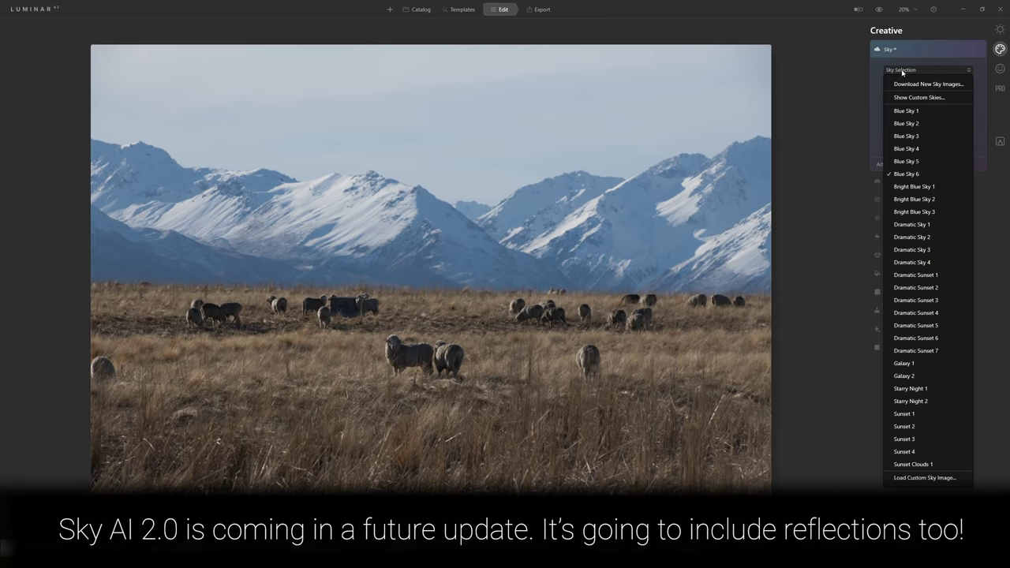
pyautogui.click(928, 136)
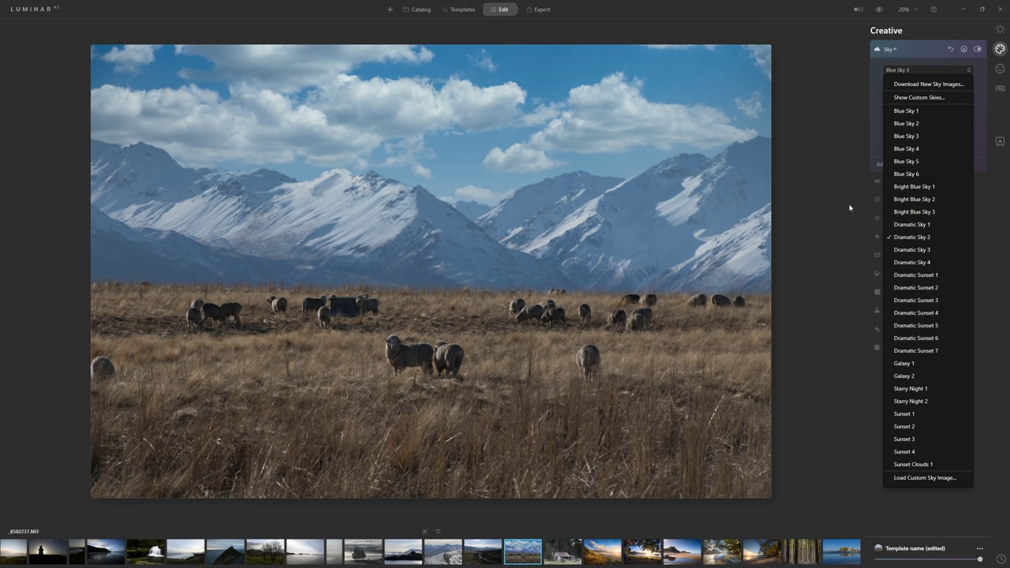
pyautogui.click(939, 150)
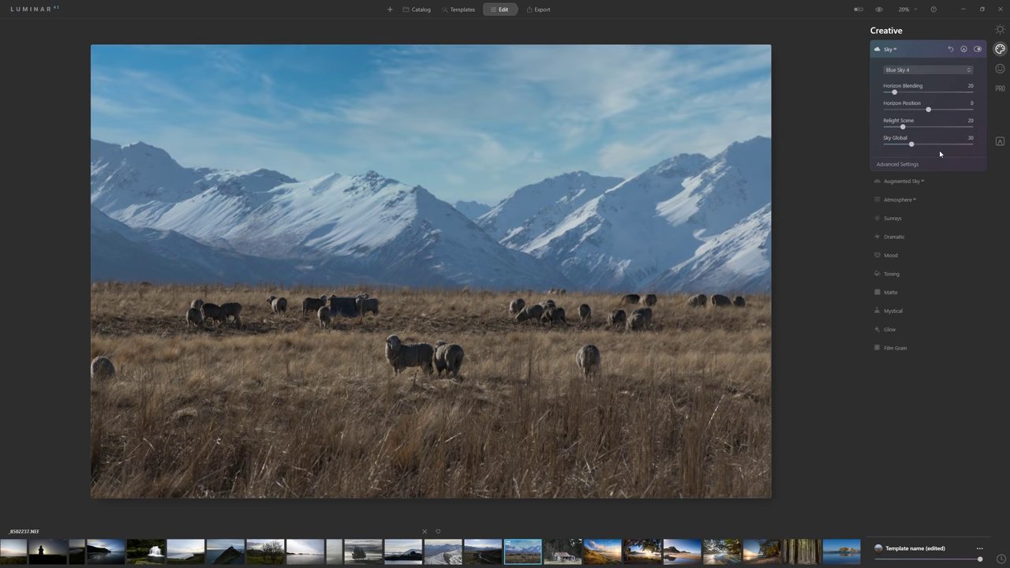
pyautogui.click(936, 160)
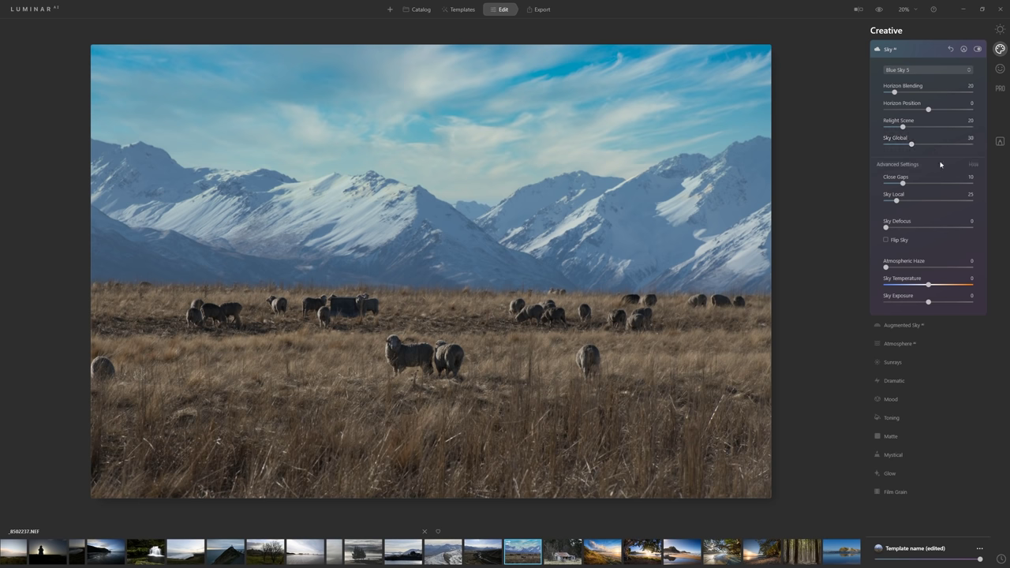
# Replace the mountain photo's sky with Dramatic Sunset 5 and set Relight Scene to 100
pyautogui.click(938, 69)
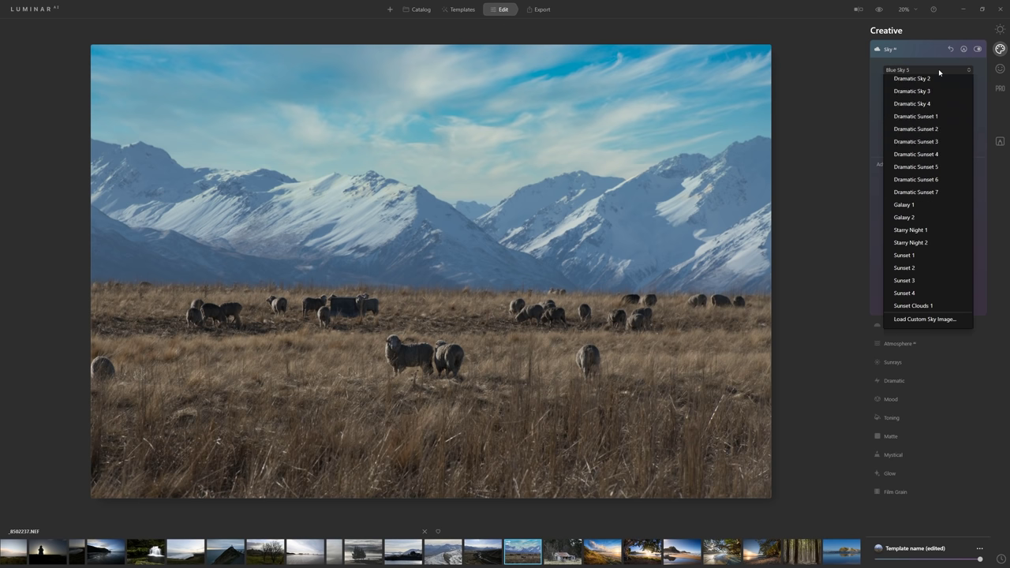
pyautogui.click(938, 325)
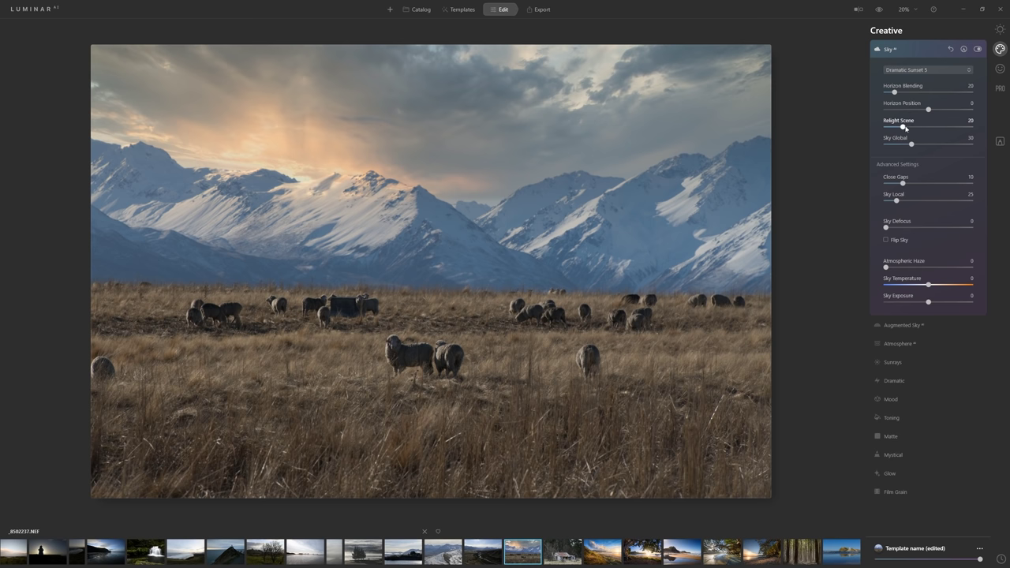
pyautogui.moveTo(904, 128); pyautogui.dragTo(985, 139)
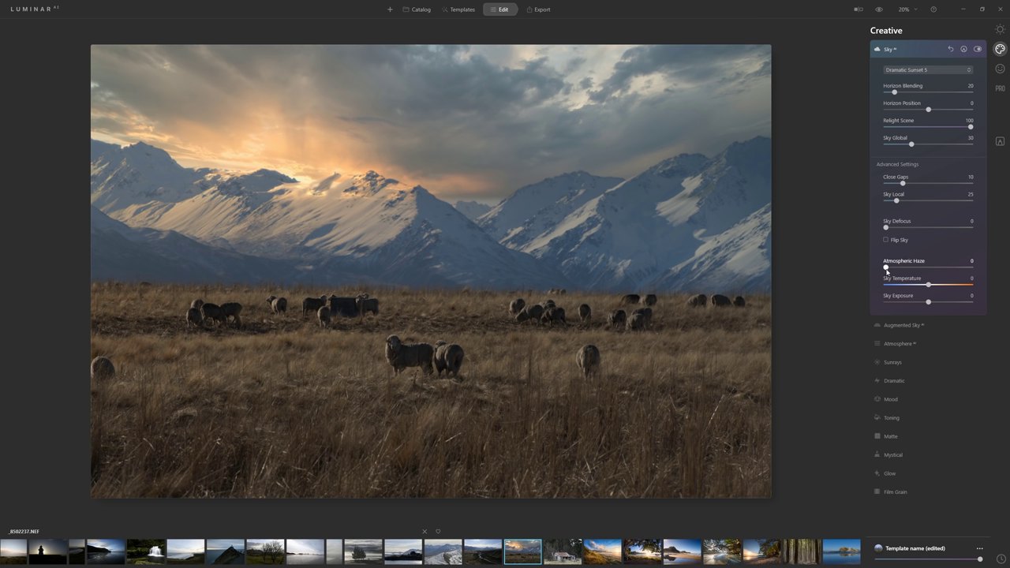
# Set the new sky's Sky Defocus to 18 and Atmospheric Haze to 75, and try a cooler Sky Temperature
pyautogui.moveTo(885, 228); pyautogui.dragTo(901, 232)
pyautogui.moveTo(887, 268); pyautogui.dragTo(950, 283)
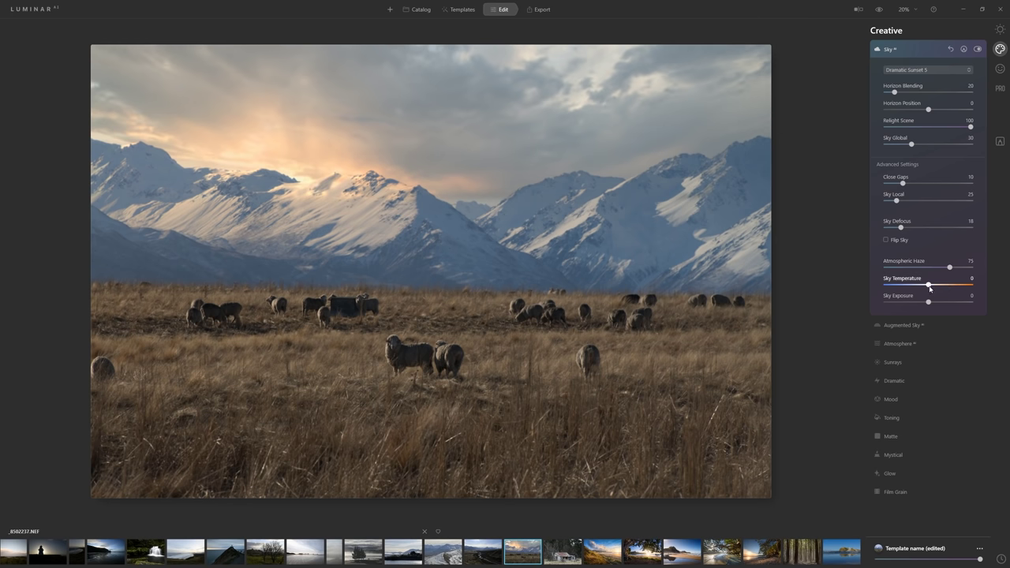
pyautogui.moveTo(930, 286); pyautogui.dragTo(898, 282)
# Add the Lightning 2 object to the mountain photo's sky with Augmented Sky AI
pyautogui.click(901, 325)
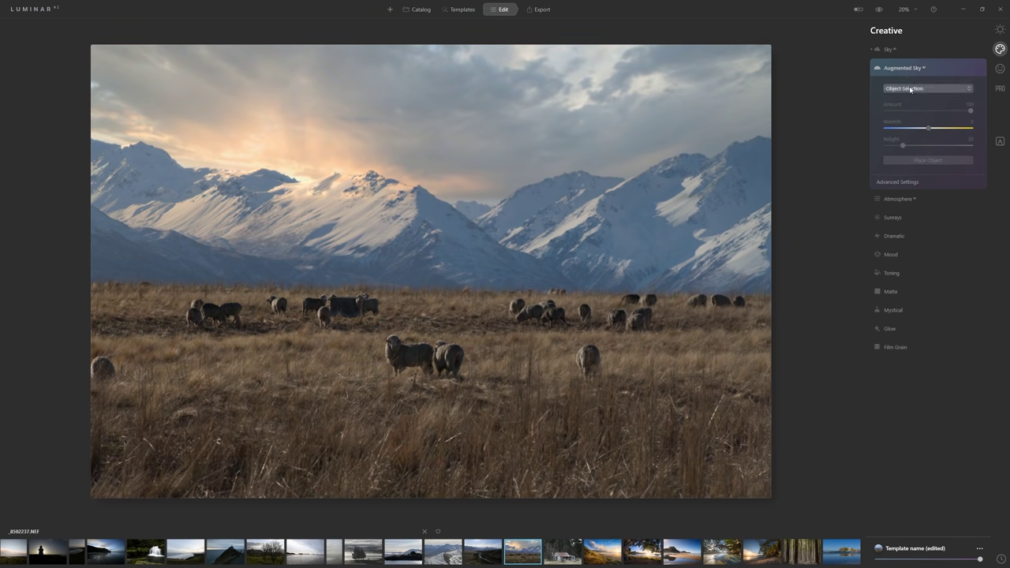
pyautogui.click(911, 89)
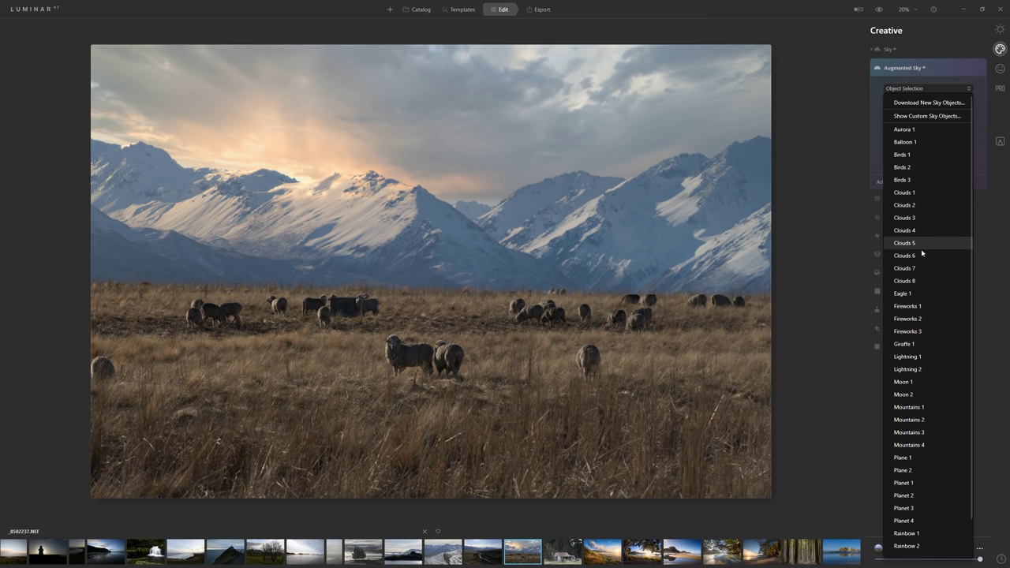
pyautogui.click(916, 369)
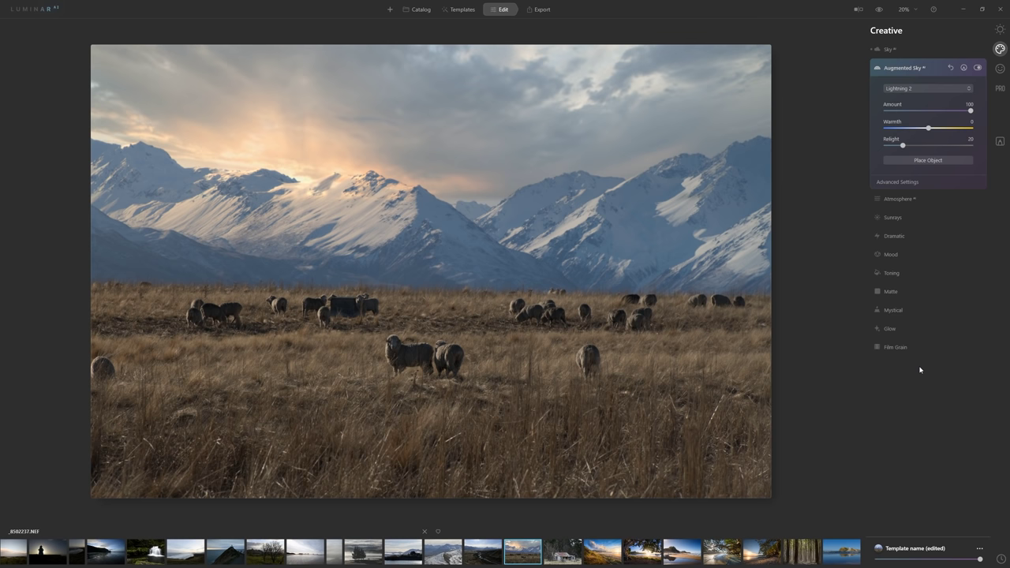
pyautogui.click(900, 69)
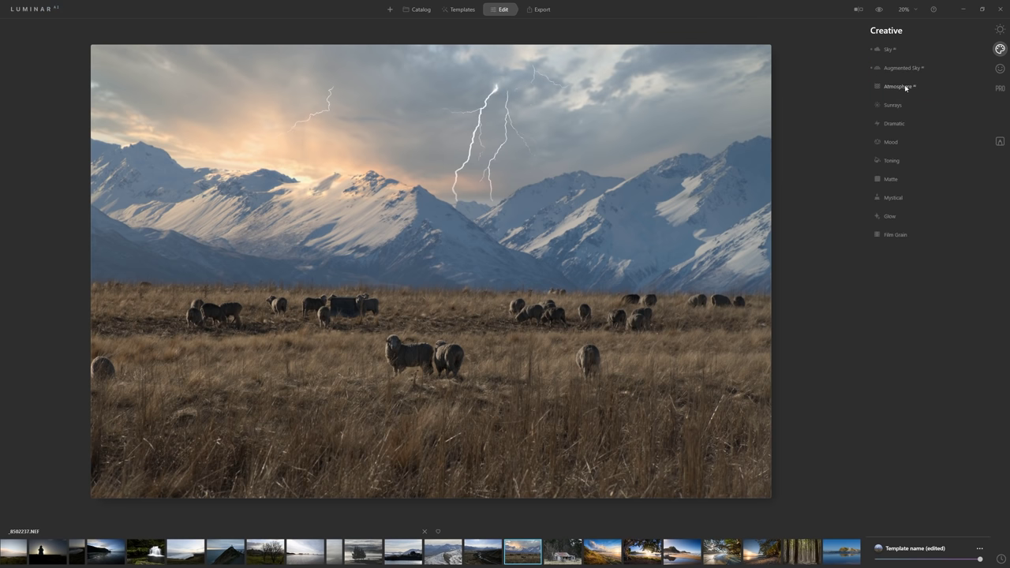
# Add Haze to the landscape with Atmosphere AI, using Amount 100 and Depth 70
pyautogui.click(904, 87)
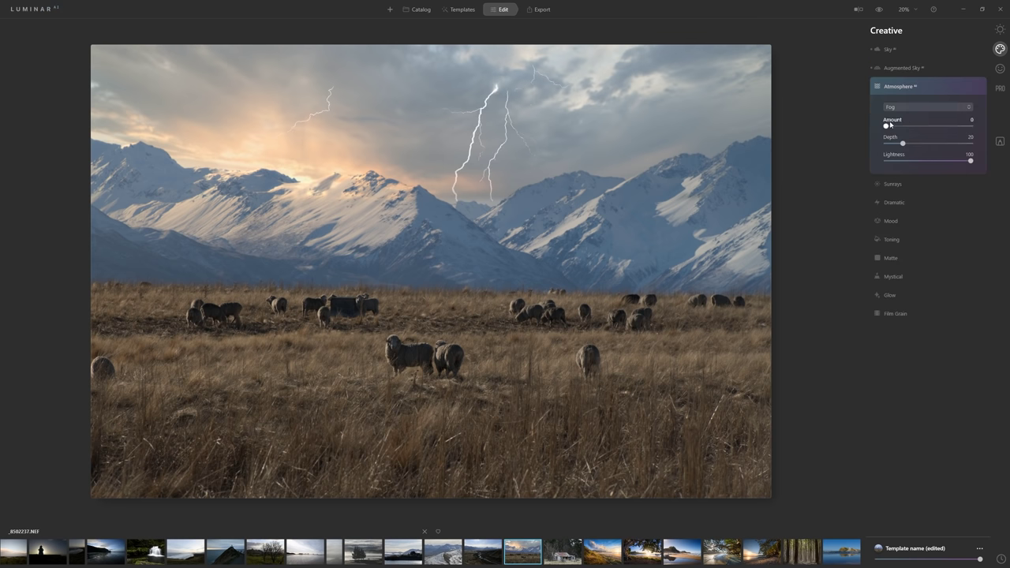
pyautogui.click(901, 108)
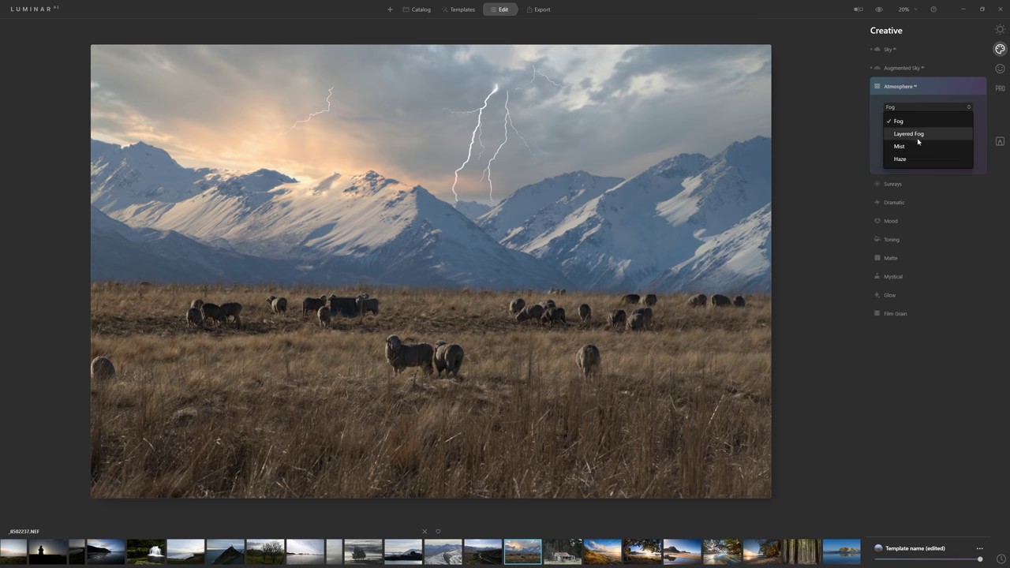
pyautogui.click(928, 161)
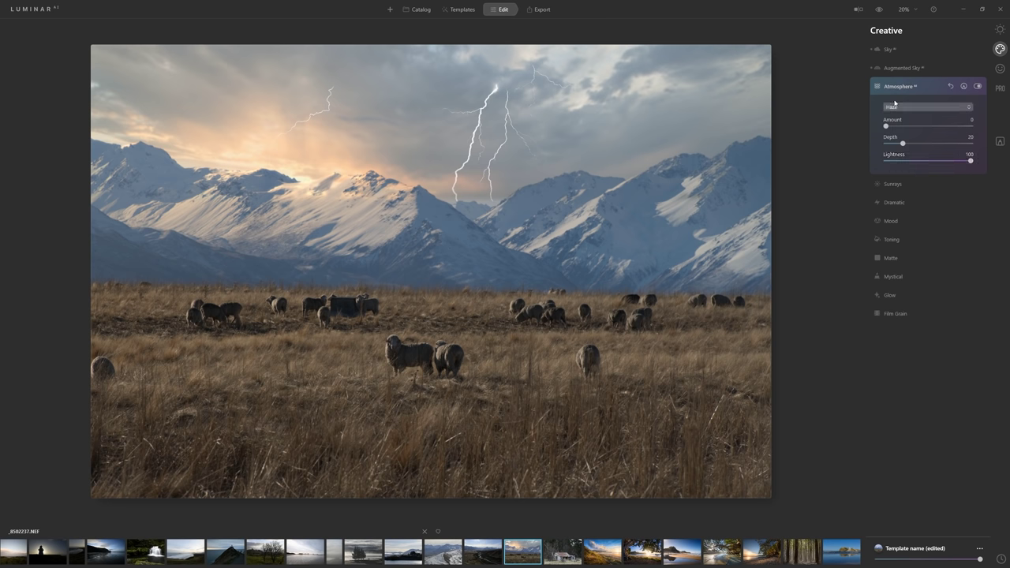
pyautogui.moveTo(885, 129); pyautogui.dragTo(971, 127)
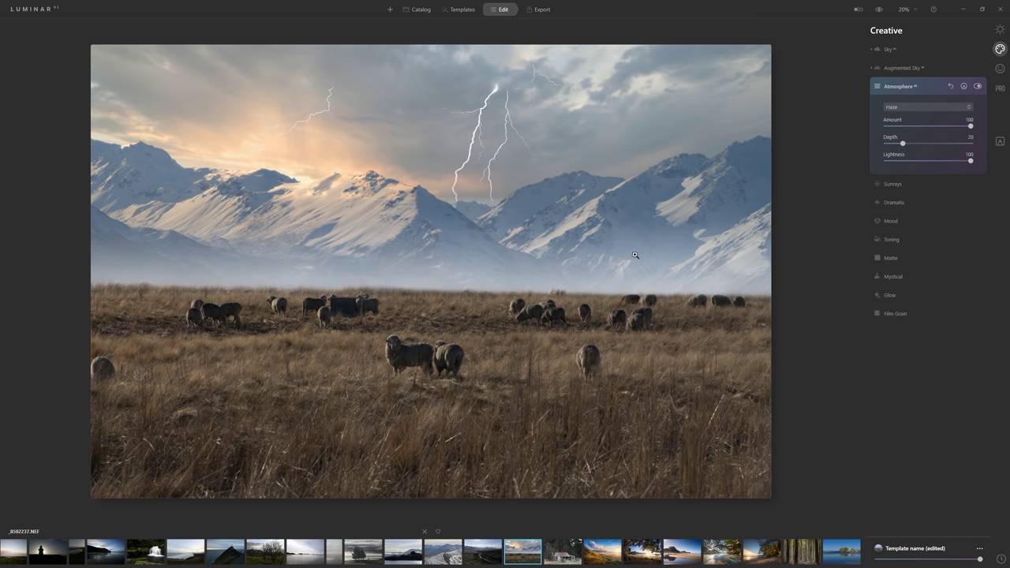
pyautogui.moveTo(903, 144); pyautogui.dragTo(945, 150)
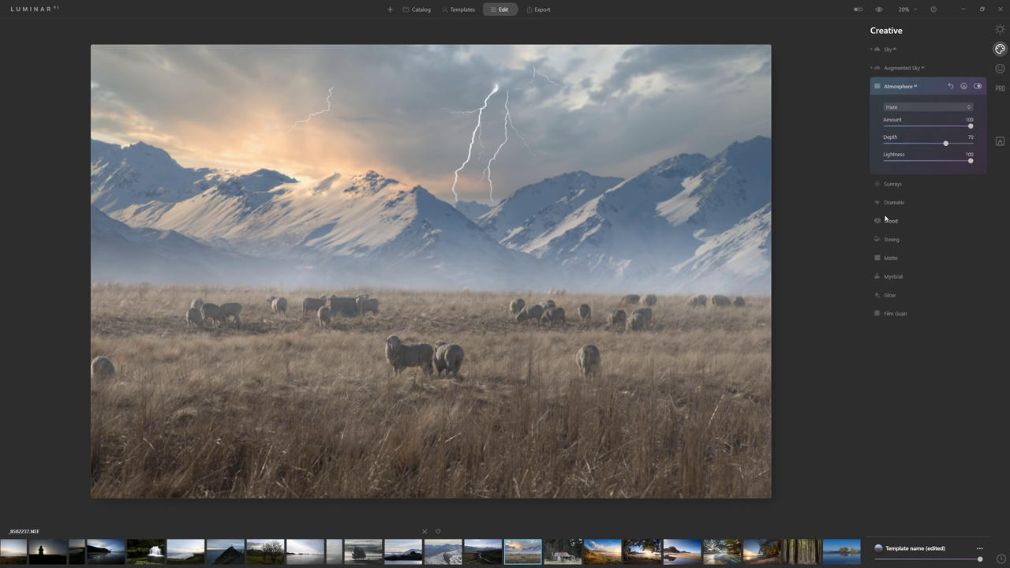
# Try Sunrays at Amount 100 with the sun center moved down to the mountain ridge, and remove the effect
pyautogui.click(892, 184)
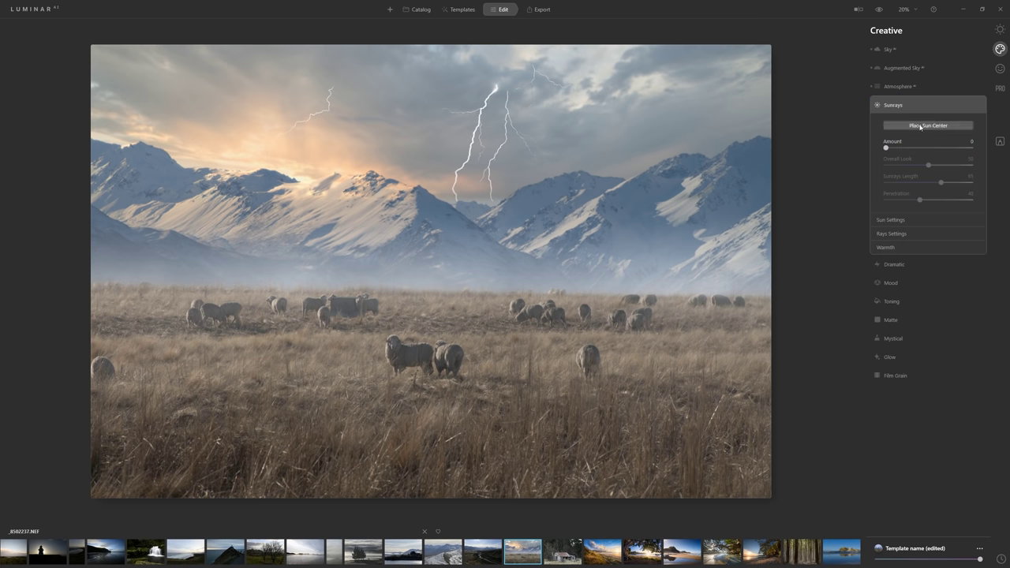
pyautogui.moveTo(952, 148); pyautogui.dragTo(976, 147)
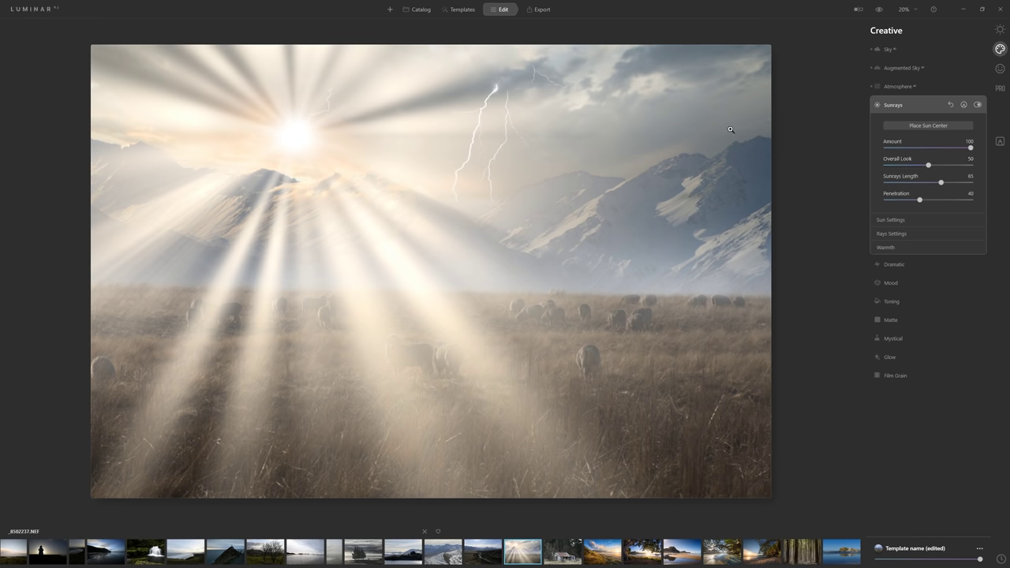
pyautogui.click(924, 126)
pyautogui.moveTo(295, 135)
pyautogui.mouseDown()
pyautogui.moveTo(440, 187)
pyautogui.moveTo(570, 153)
pyautogui.moveTo(610, 89)
pyautogui.moveTo(547, 56)
pyautogui.moveTo(379, 123)
pyautogui.moveTo(301, 180)
pyautogui.moveTo(254, 165)
pyautogui.moveTo(298, 173)
pyautogui.mouseUp()
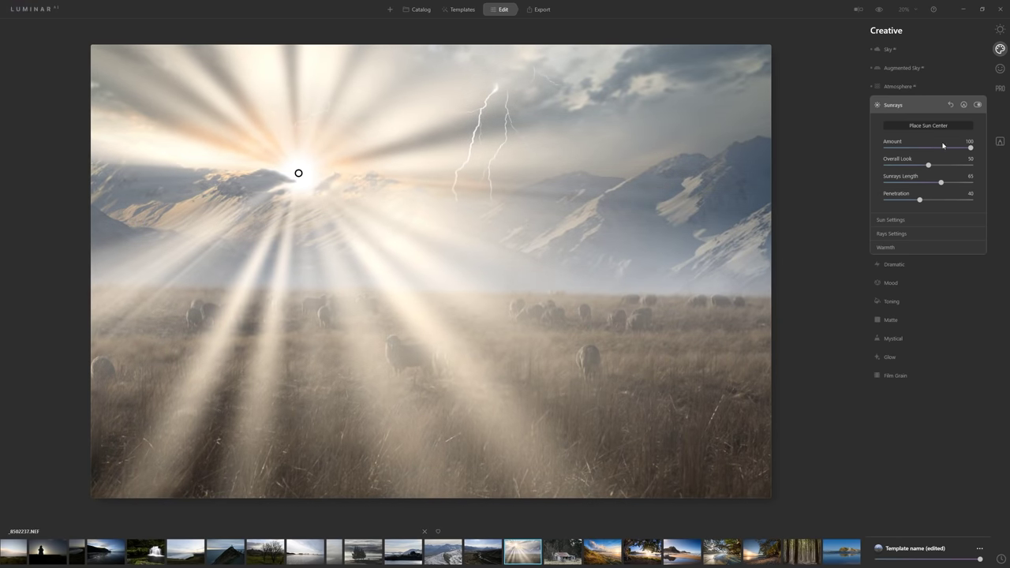
pyautogui.moveTo(970, 148); pyautogui.dragTo(888, 149)
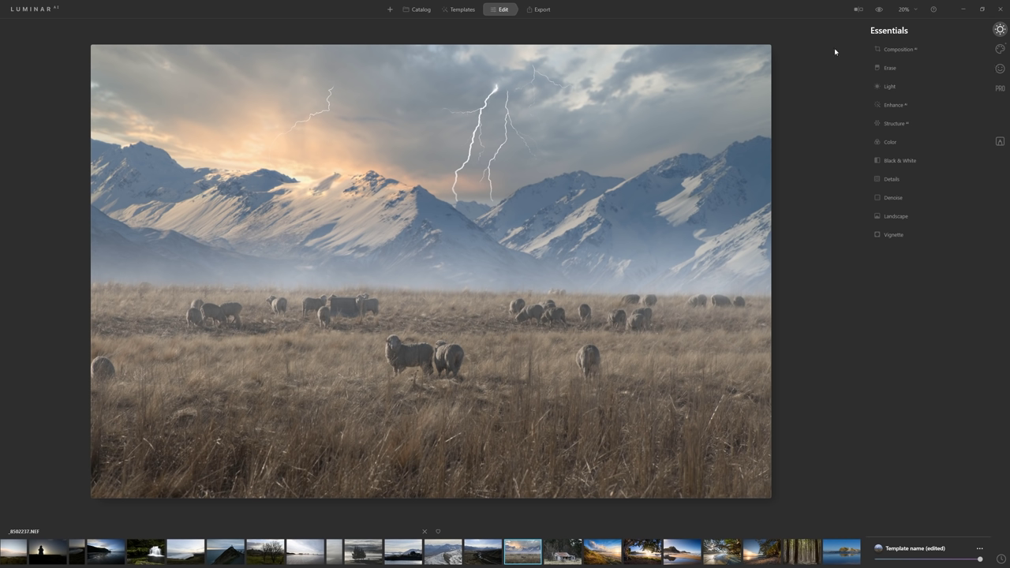
# Open the portrait of the smiling woman in the blue dress from the 2019 beach folder and inspect her face at 100%
pyautogui.click(409, 10)
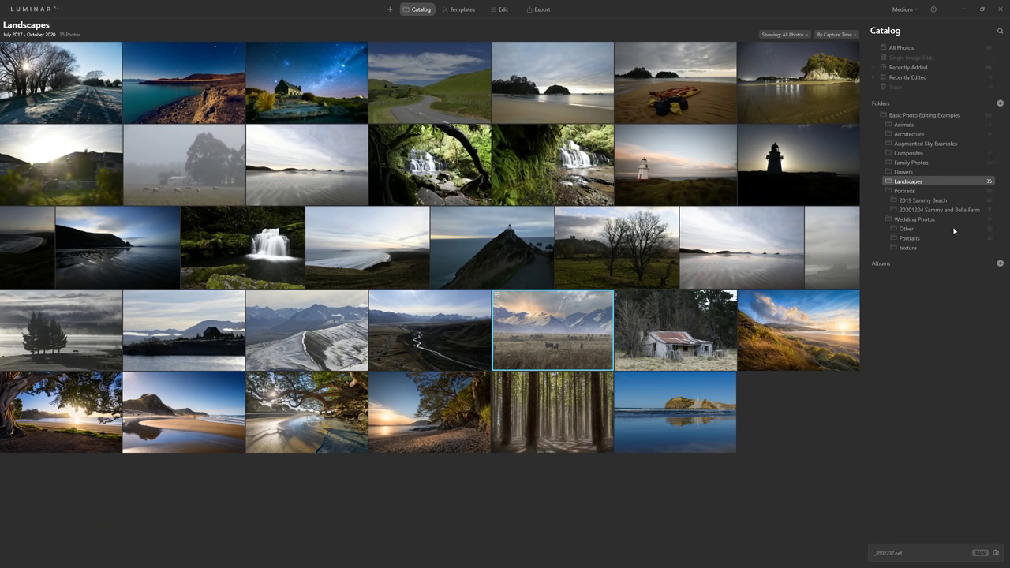
pyautogui.click(923, 201)
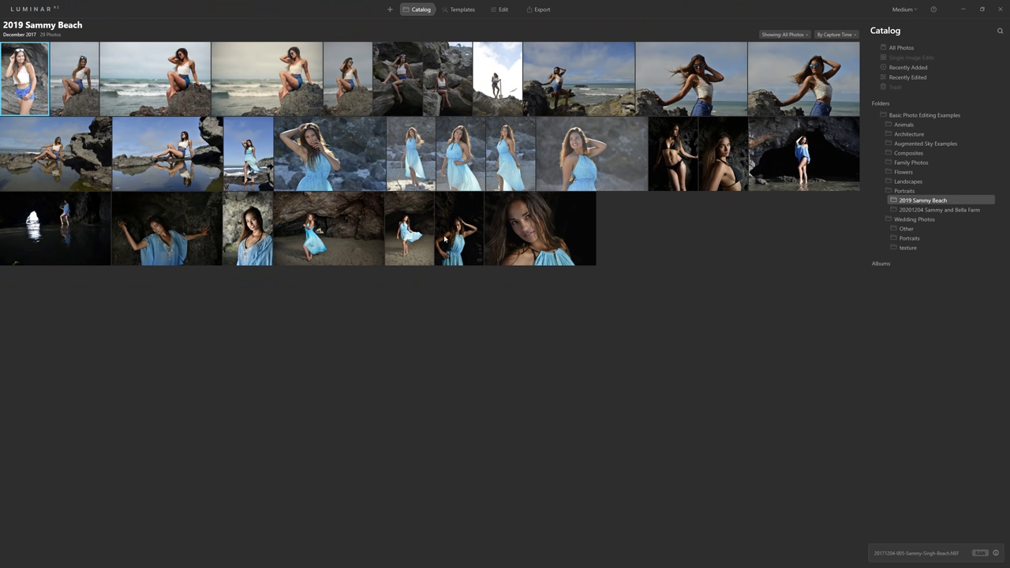
pyautogui.doubleClick(466, 156)
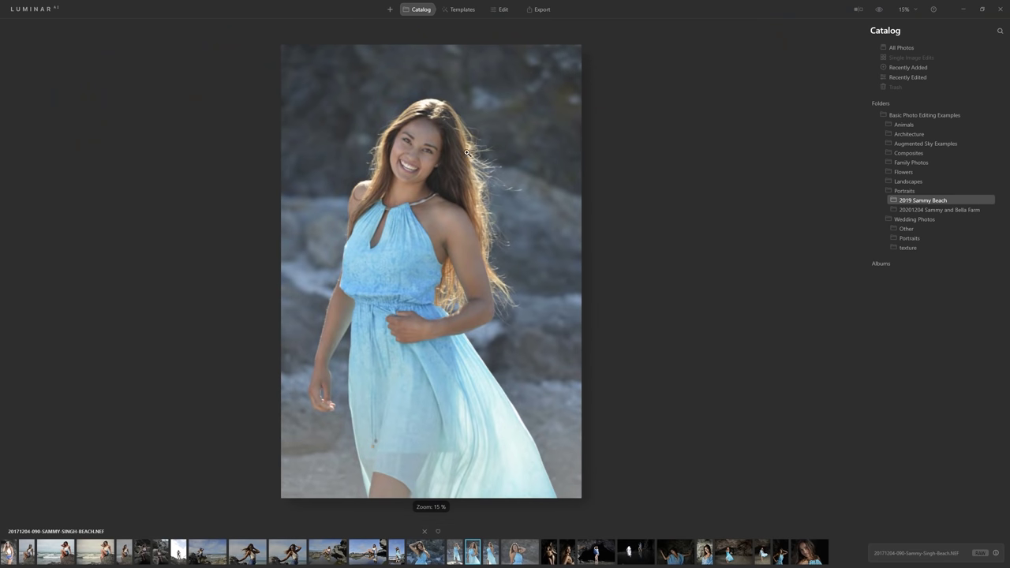
pyautogui.click(411, 170)
pyautogui.moveTo(366, 239); pyautogui.dragTo(707, 272)
# Apply the AT Basic Enhance user template to the beach portrait and open the Details settings for editing
pyautogui.click(459, 14)
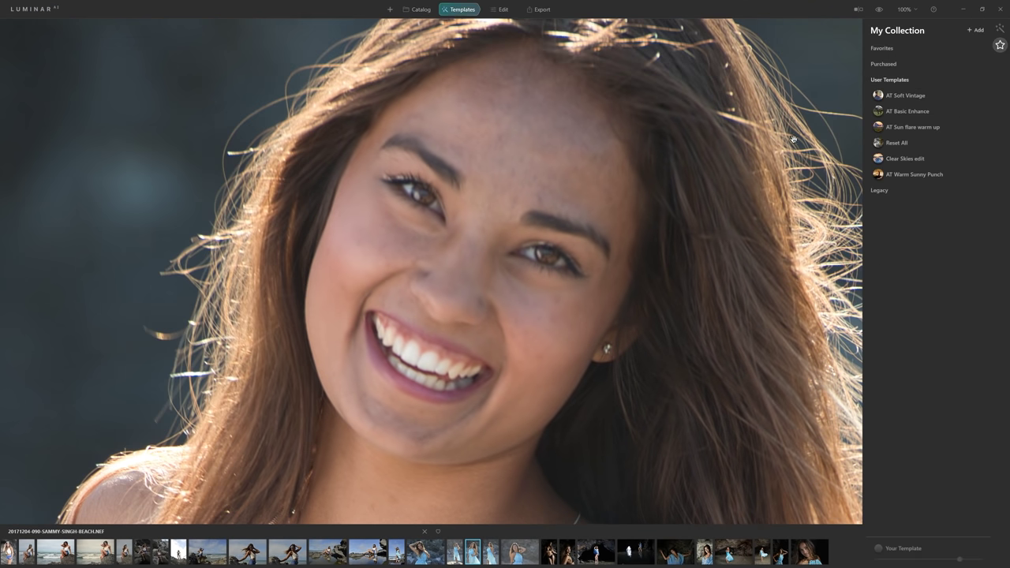
pyautogui.click(907, 111)
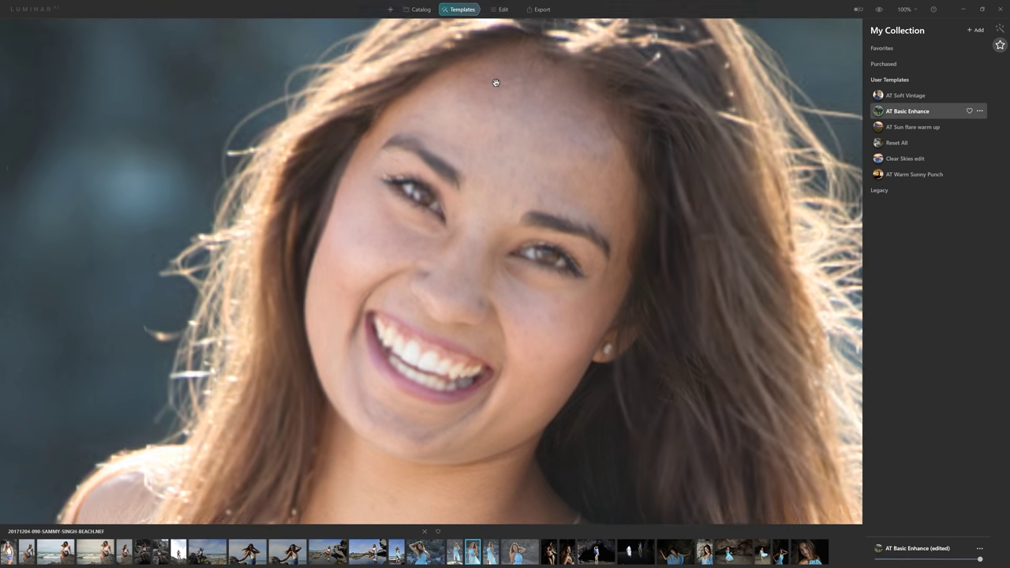
pyautogui.click(499, 10)
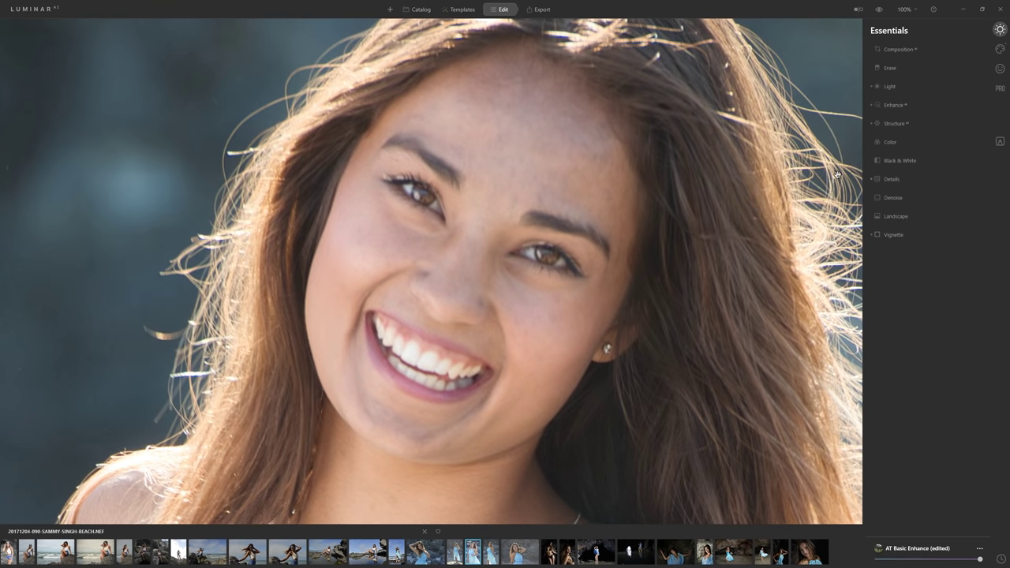
pyautogui.click(890, 180)
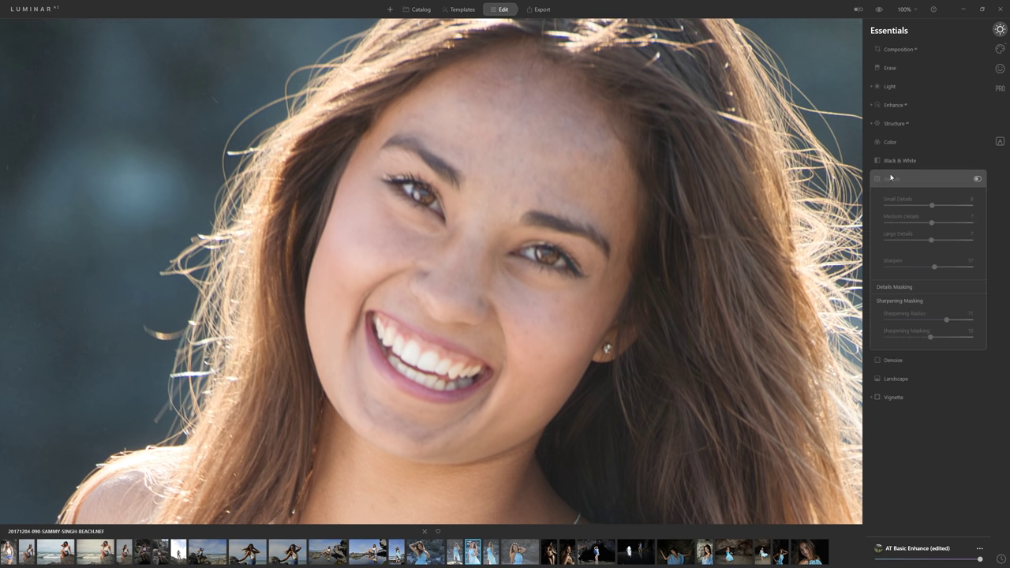
# Compare the beach portrait with and without the Details adjustment, leaving the adjustment enabled
pyautogui.click(978, 179)
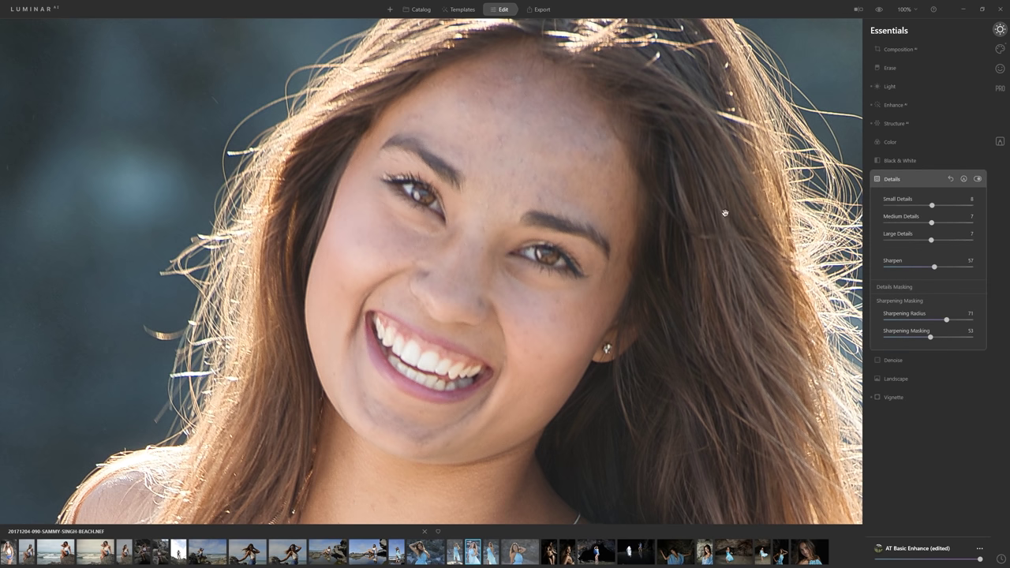
pyautogui.click(978, 180)
pyautogui.click(978, 179)
# Set Face AI's Eye Enhancer to 100 on the portrait and compare the eyes with and without the effect
pyautogui.click(999, 68)
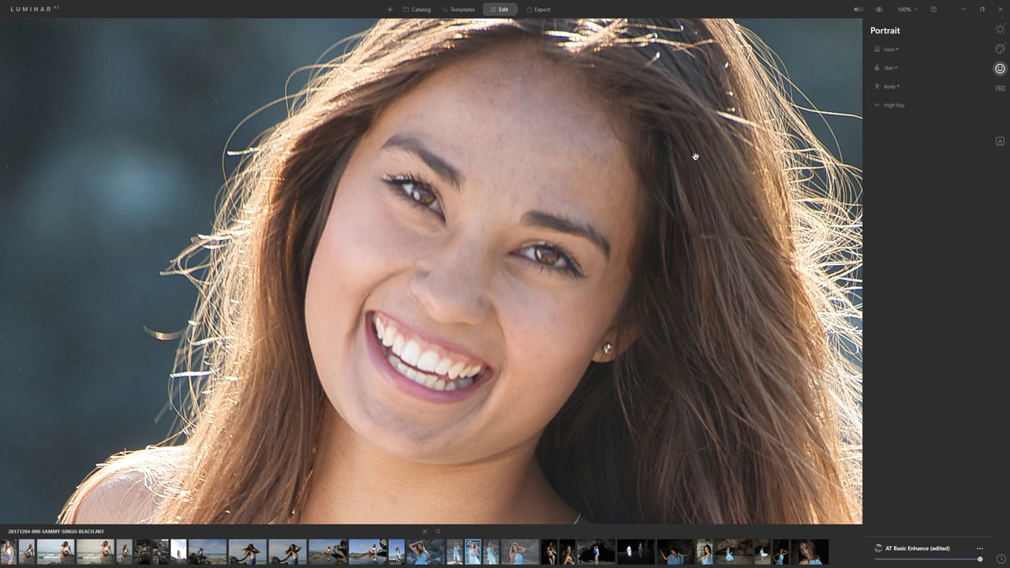
pyautogui.click(901, 51)
pyautogui.moveTo(886, 75); pyautogui.dragTo(885, 96)
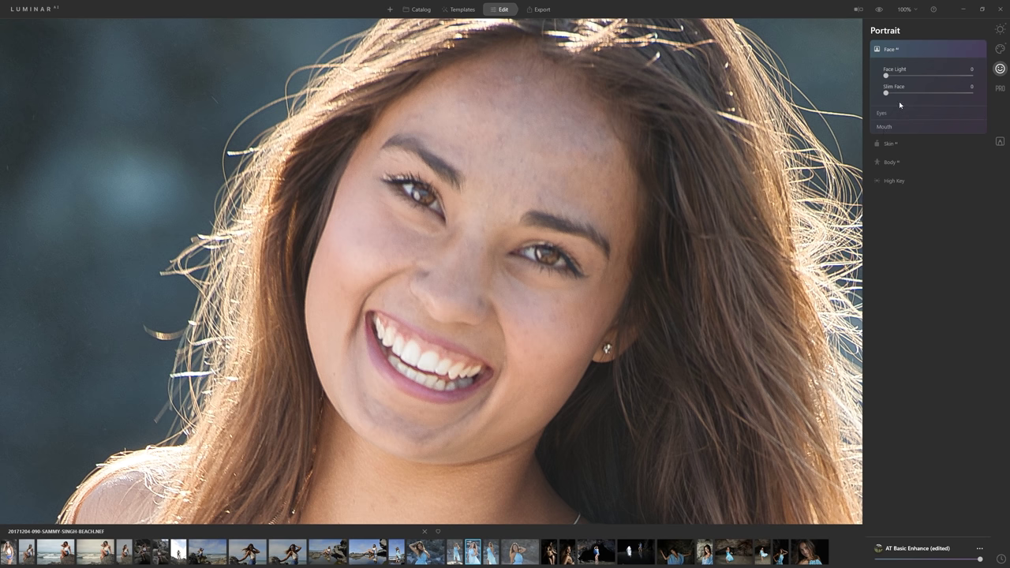
pyautogui.click(901, 115)
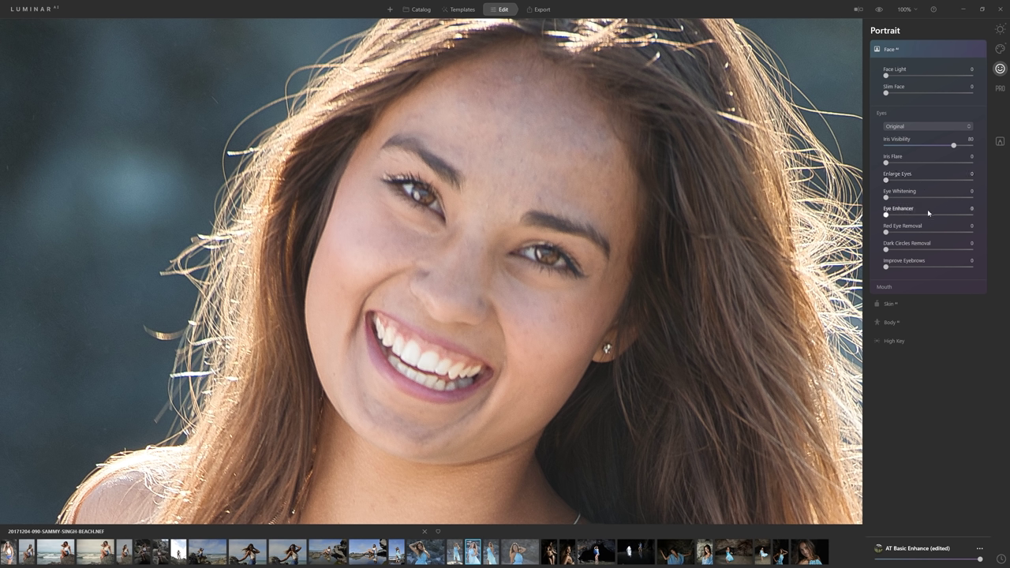
pyautogui.moveTo(885, 214); pyautogui.dragTo(976, 216)
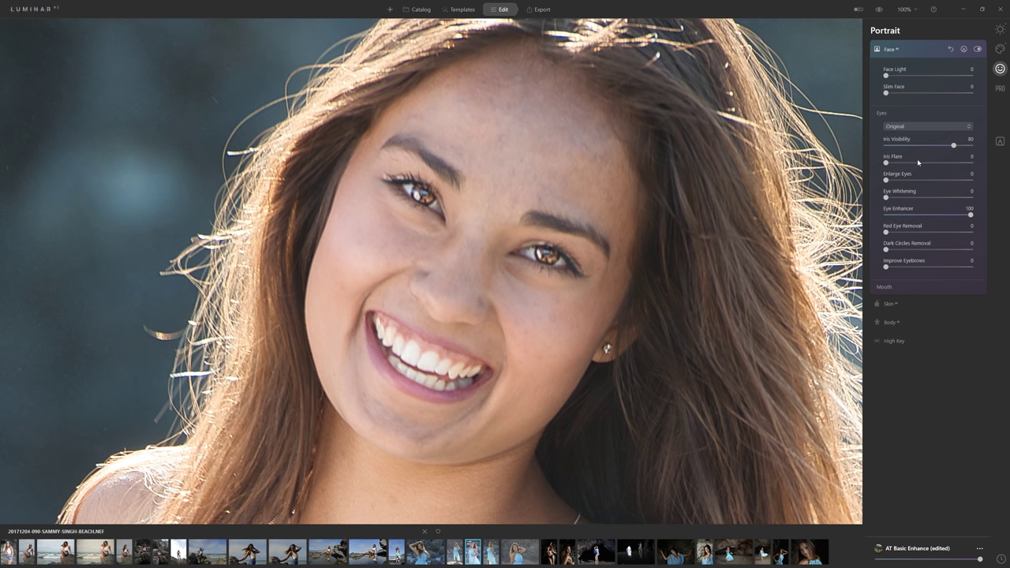
pyautogui.click(979, 50)
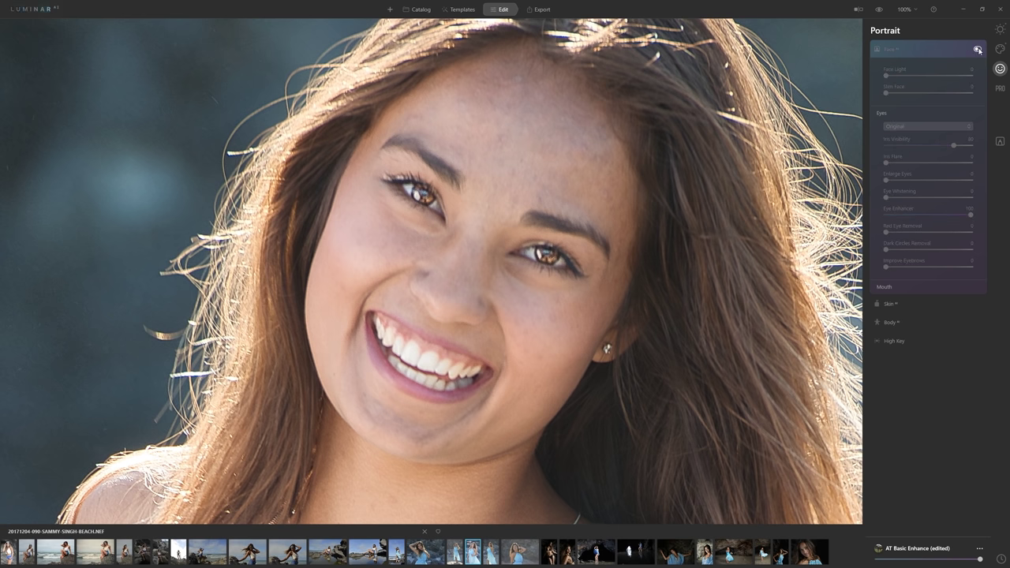
pyautogui.click(978, 49)
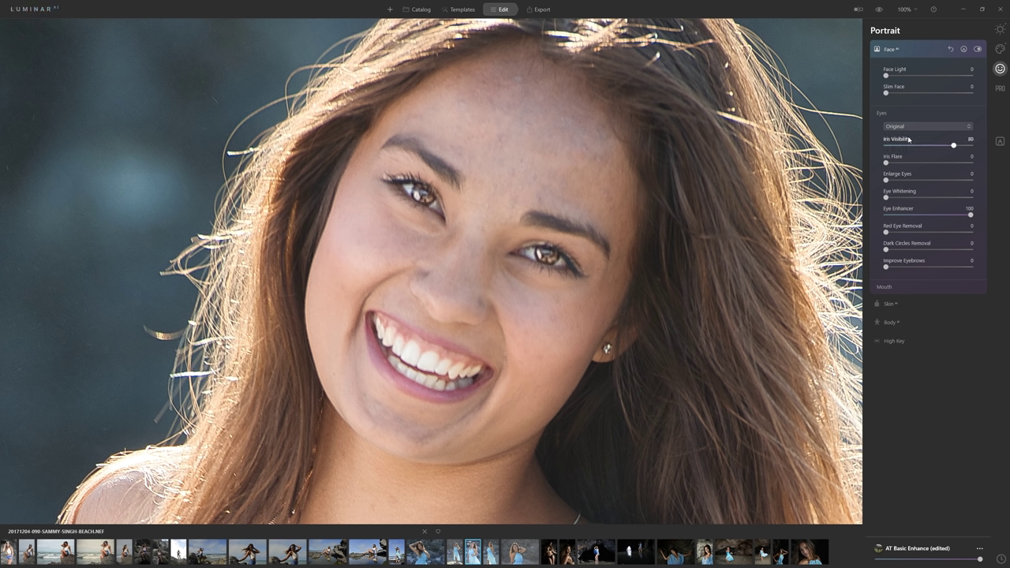
# Reduce the Eye Enhancer to 33, compare the face with and without it, and look over the Mouth settings
pyautogui.moveTo(970, 215); pyautogui.dragTo(914, 216)
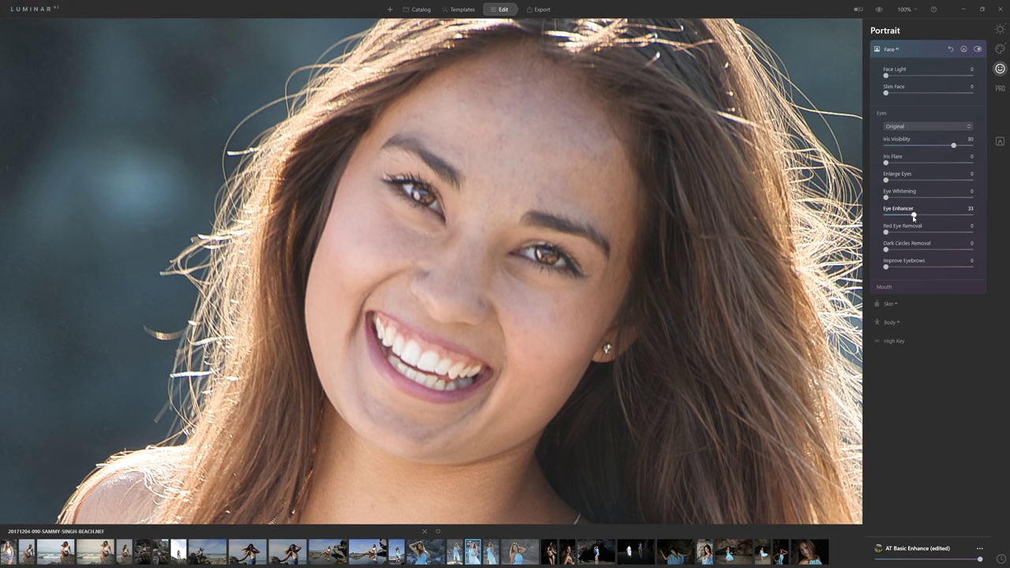
pyautogui.click(978, 49)
pyautogui.click(977, 49)
pyautogui.click(900, 287)
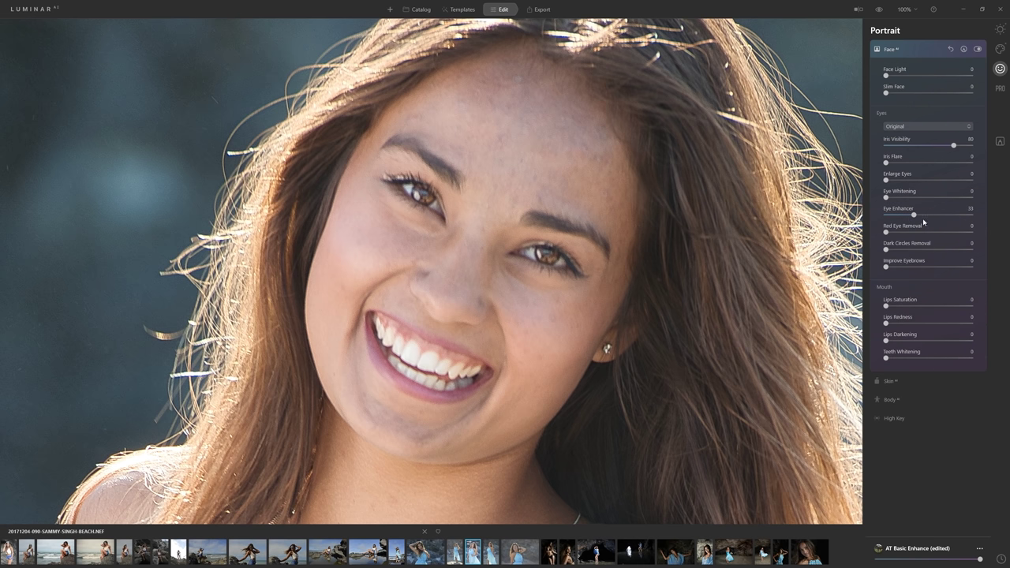
pyautogui.moveTo(886, 323)
pyautogui.mouseDown()
pyautogui.moveTo(987, 325)
pyautogui.moveTo(884, 324)
pyautogui.mouseUp()
# Smooth the skin with Skin AI at Amount 84 with Skin Defects Removal enabled, and view the whole photo
pyautogui.click(889, 381)
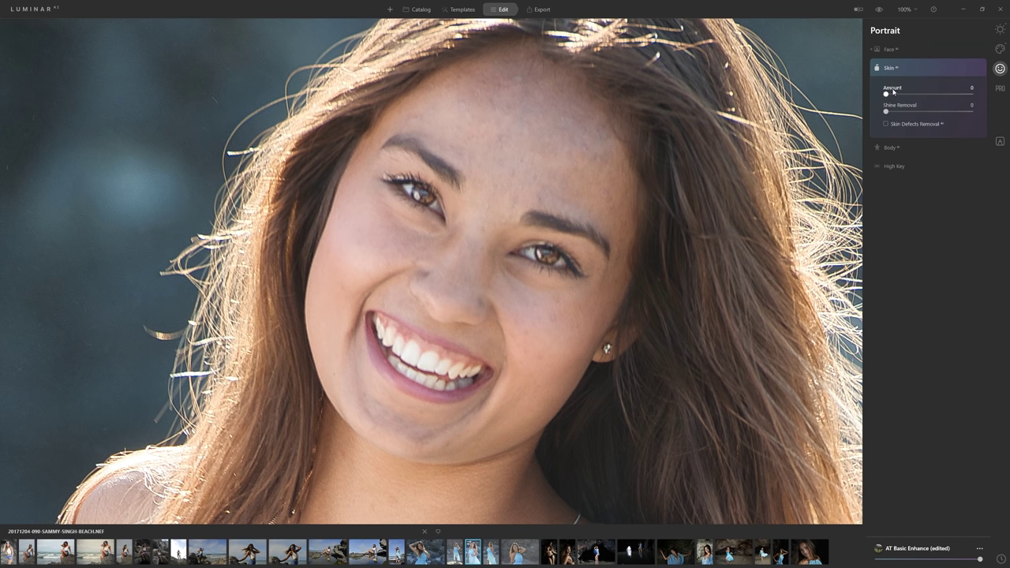
pyautogui.moveTo(898, 95); pyautogui.dragTo(953, 116)
pyautogui.hotkey('ctrl', '0')
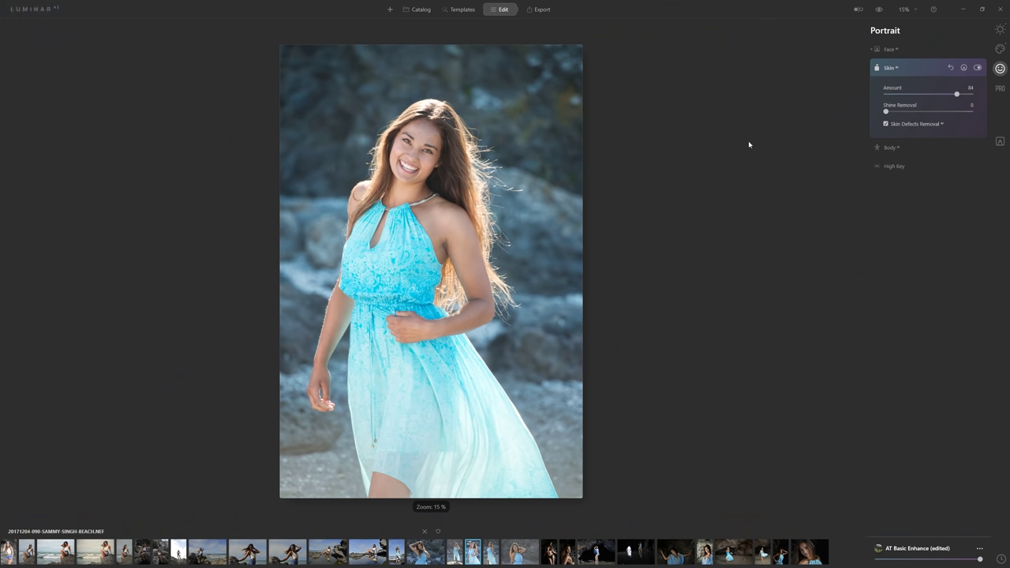
# Try slimming the figure with Body AI's Shape at 57, and remove the adjustment
pyautogui.click(891, 149)
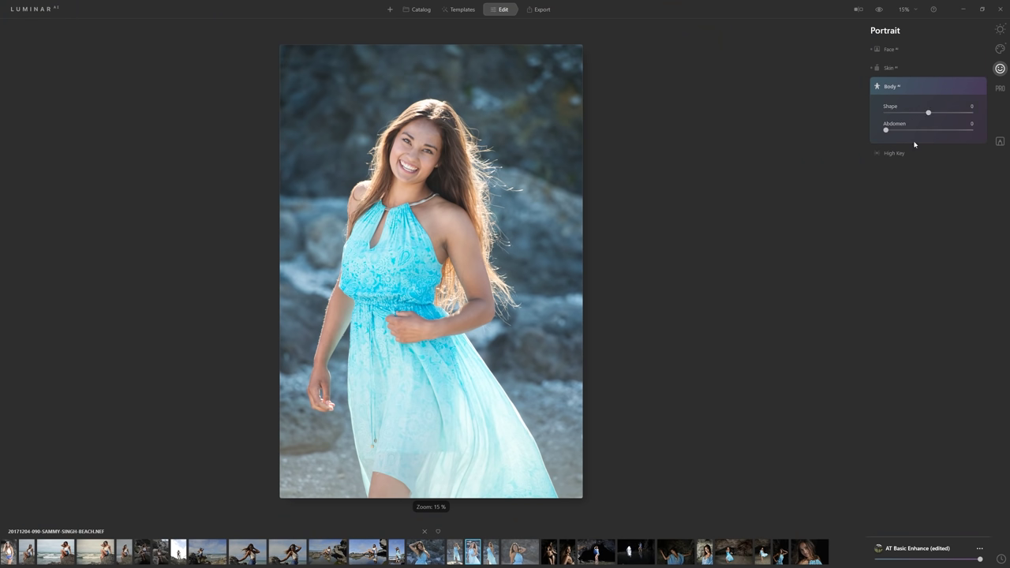
pyautogui.moveTo(927, 117); pyautogui.dragTo(952, 115)
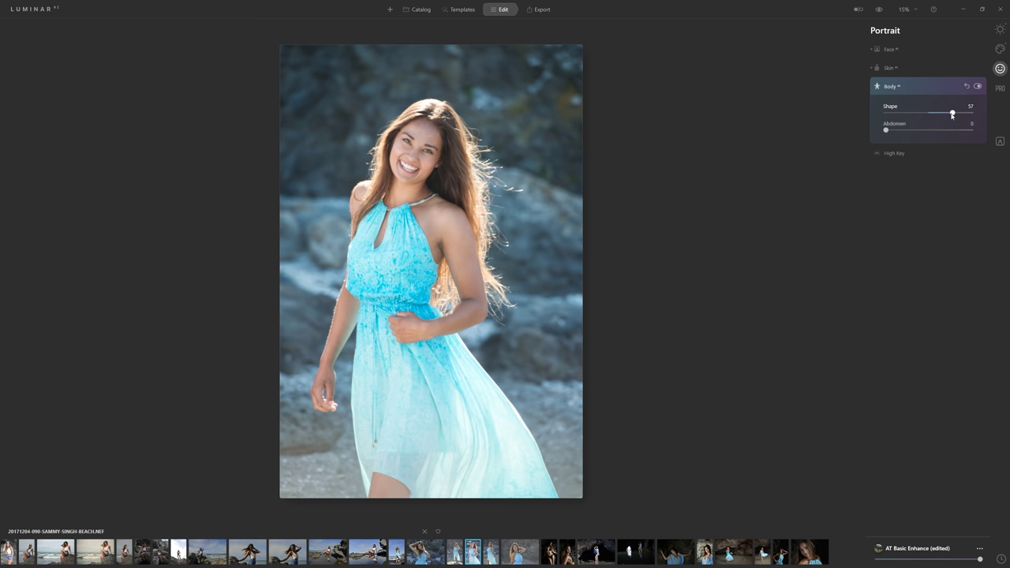
pyautogui.click(908, 85)
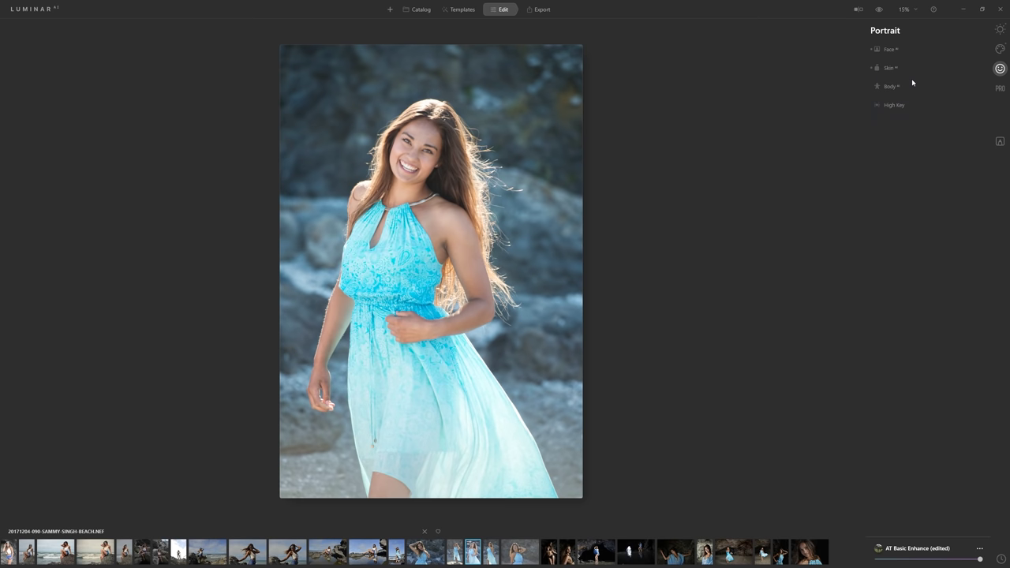
# Apply High Key at Amount 16, and enable Auto Distortion Corrections and Remove Chromatic Aberrations in Optics
pyautogui.click(905, 106)
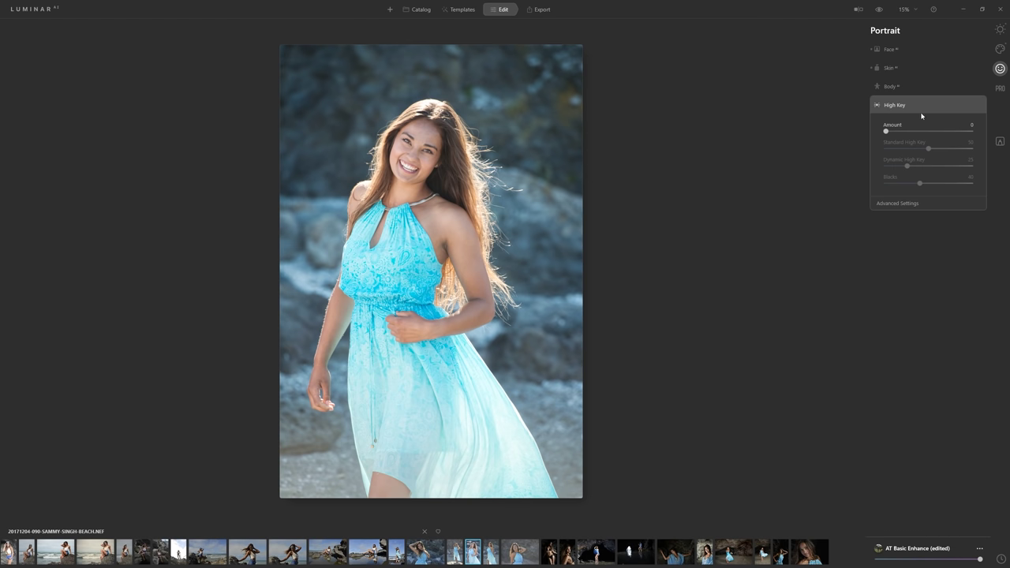
pyautogui.moveTo(885, 131)
pyautogui.mouseDown()
pyautogui.moveTo(910, 132)
pyautogui.moveTo(899, 133)
pyautogui.mouseUp()
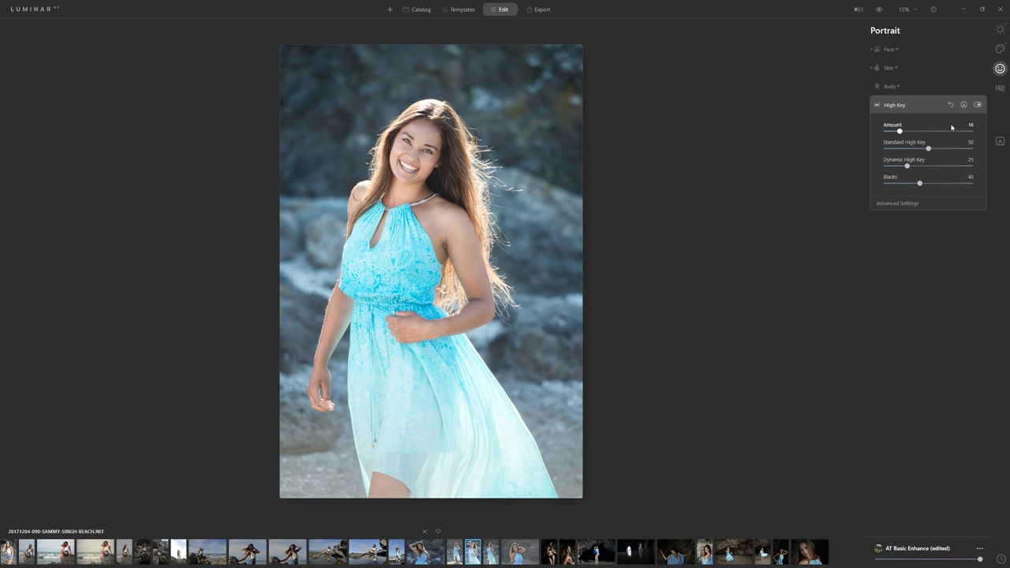
pyautogui.click(1000, 89)
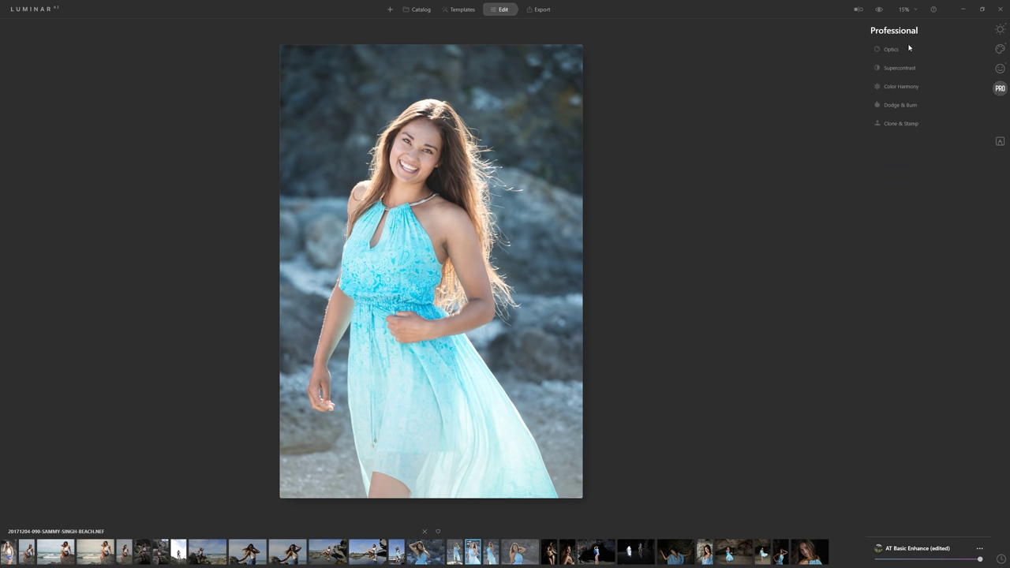
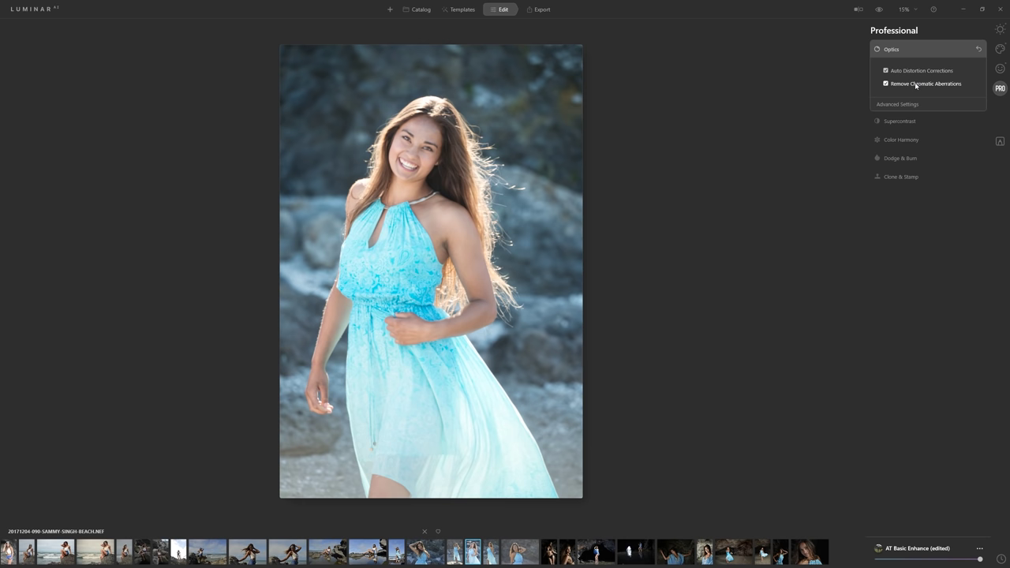
# Lighten the hair and darken the skirt with Dodge & Burn at size 100 and strength 50, and compare the result
pyautogui.click(901, 158)
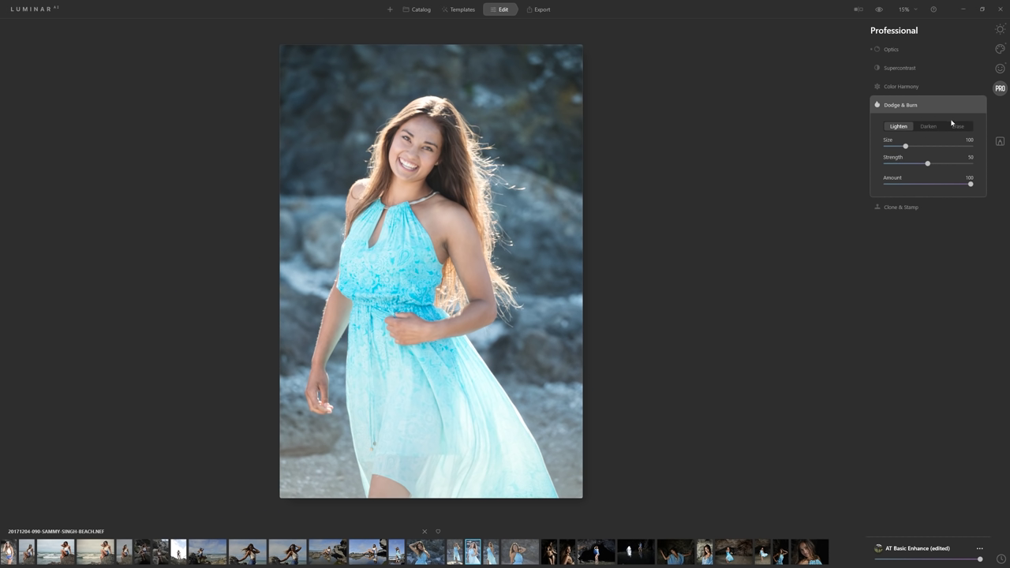
pyautogui.moveTo(428, 95)
pyautogui.mouseDown()
pyautogui.moveTo(459, 187)
pyautogui.moveTo(461, 136)
pyautogui.moveTo(460, 182)
pyautogui.moveTo(460, 158)
pyautogui.moveTo(453, 180)
pyautogui.mouseUp()
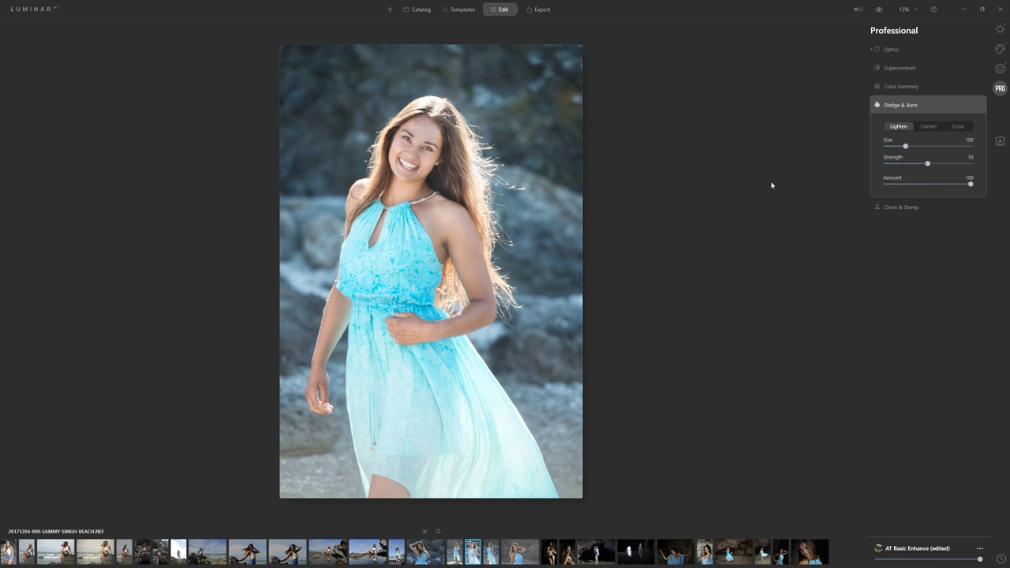
pyautogui.click(928, 126)
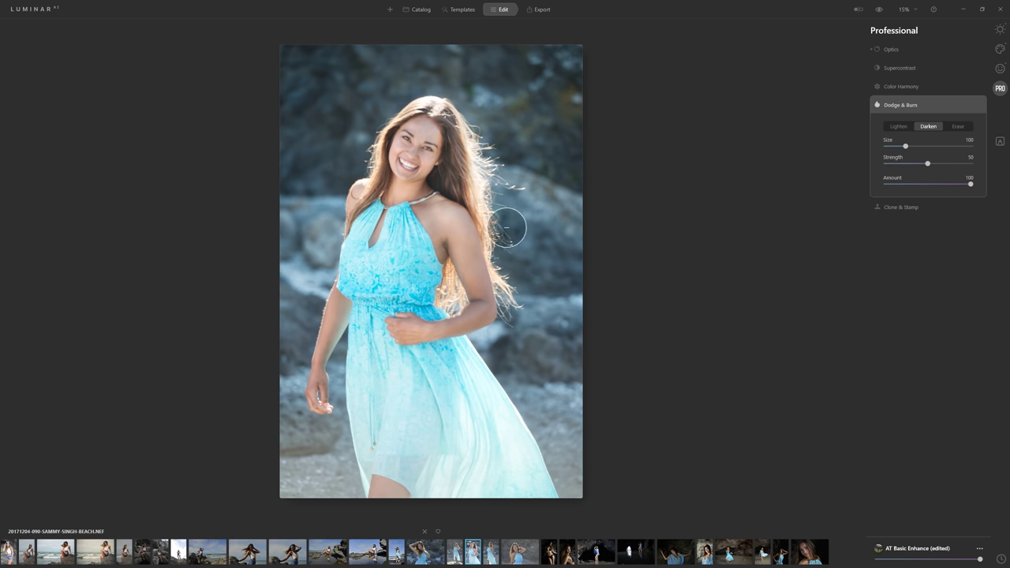
pyautogui.moveTo(462, 361)
pyautogui.mouseDown()
pyautogui.moveTo(501, 439)
pyautogui.moveTo(534, 439)
pyautogui.moveTo(478, 480)
pyautogui.moveTo(395, 394)
pyautogui.moveTo(392, 414)
pyautogui.mouseUp()
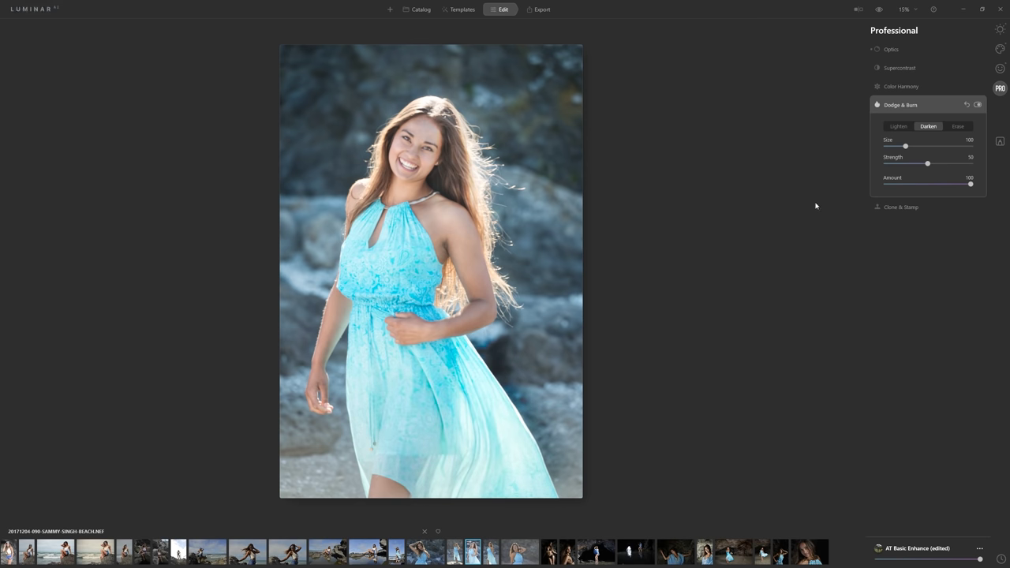
pyautogui.click(978, 105)
pyautogui.click(977, 104)
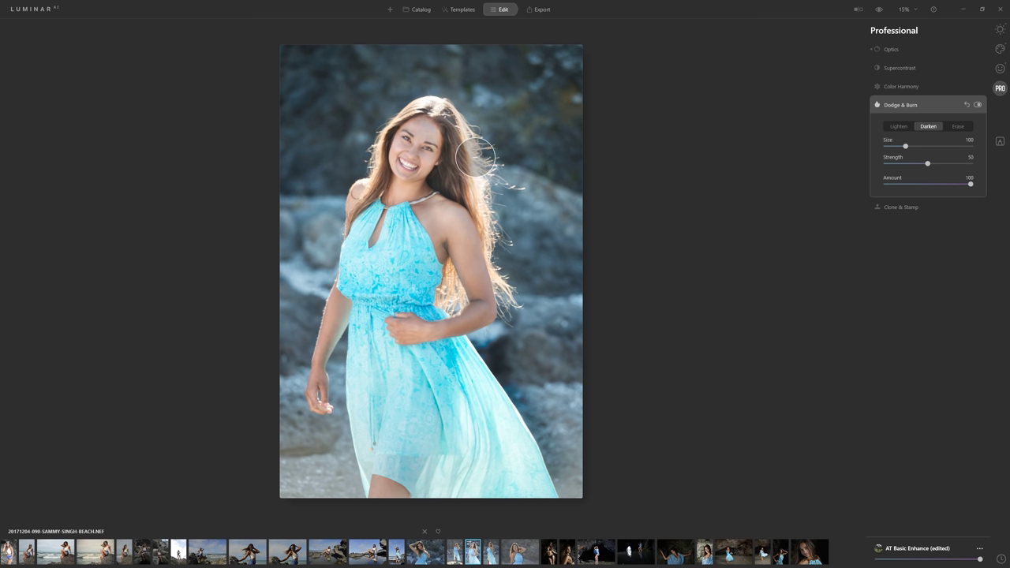
# Open the photo of the woman with one arm raised behind her head for Clone & Stamp retouching
pyautogui.press('Right')
pyautogui.press('Right')
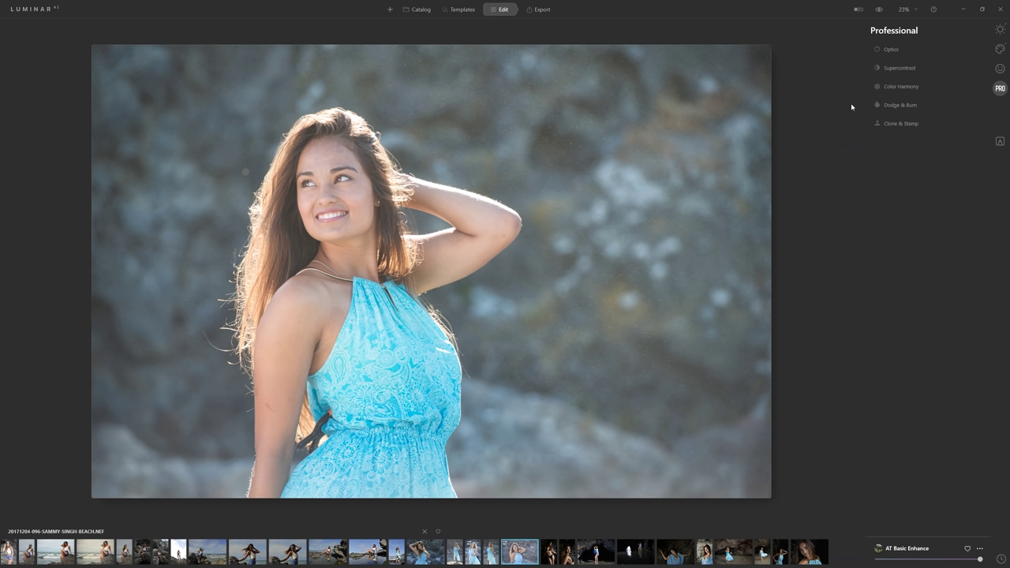
pyautogui.click(902, 123)
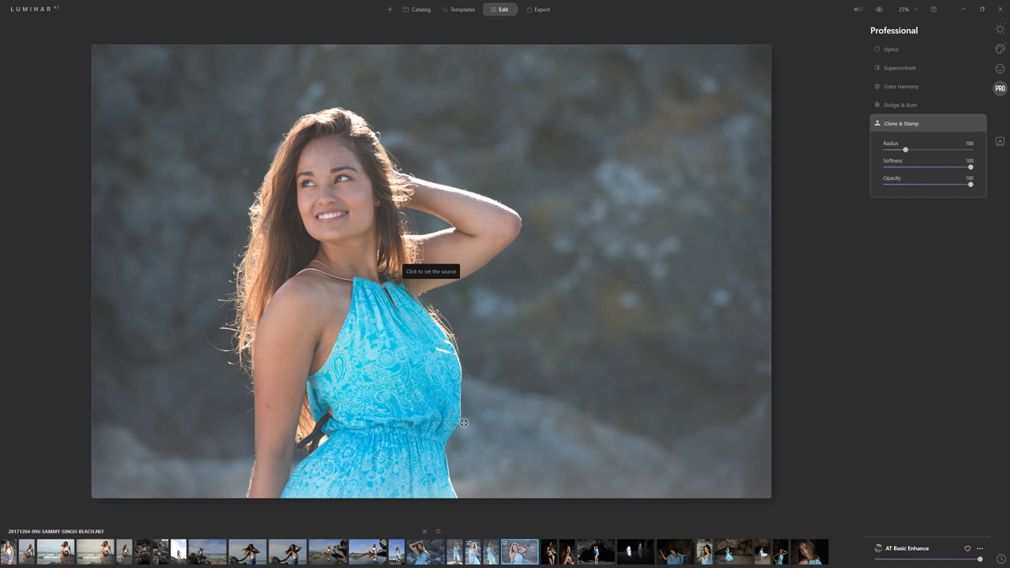
# Clone fabric from the dress edge over the gap at the waist, using a brush radius of 40
pyautogui.click(317, 394)
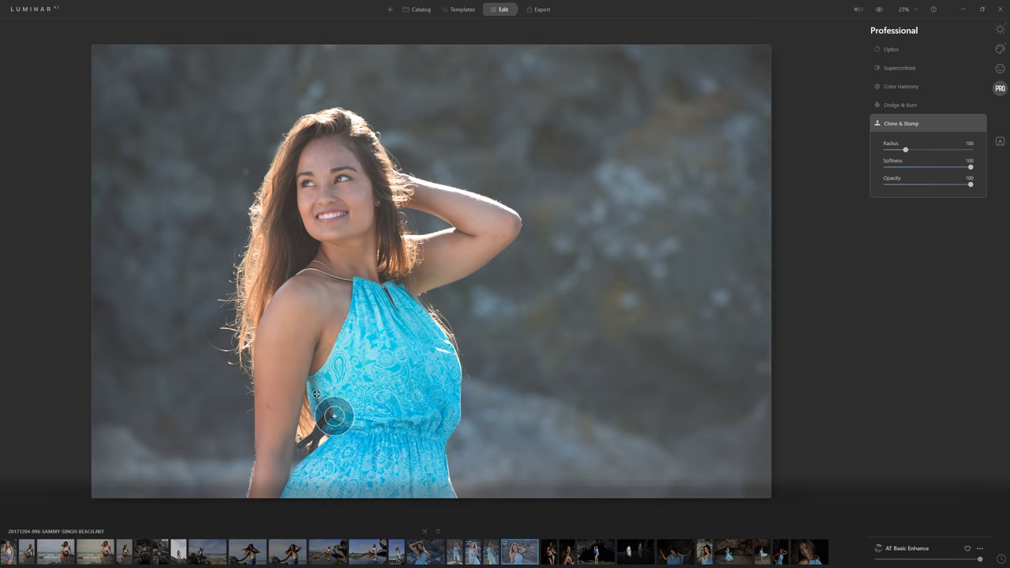
pyautogui.press('[')
pyautogui.press('[')
pyautogui.press('[')
pyautogui.press('[')
pyautogui.press('[')
pyautogui.press('[')
pyautogui.moveTo(327, 417); pyautogui.dragTo(332, 415)
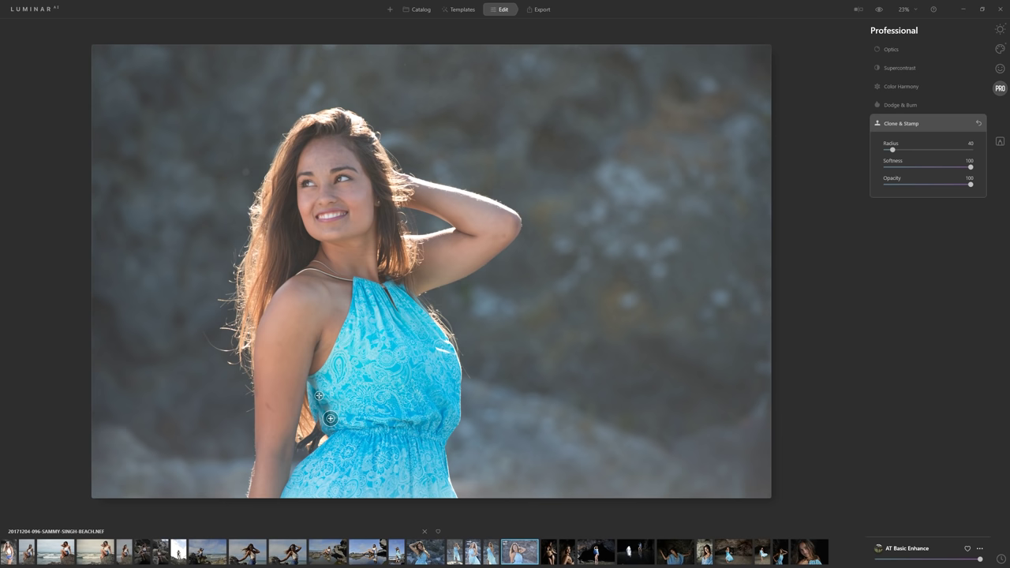
# Clone the woman's head and hair onto the rocky background beside her, using a brush radius of 160
pyautogui.press(']')
pyautogui.press(']')
pyautogui.press(']')
pyautogui.press(']')
pyautogui.click(329, 190)
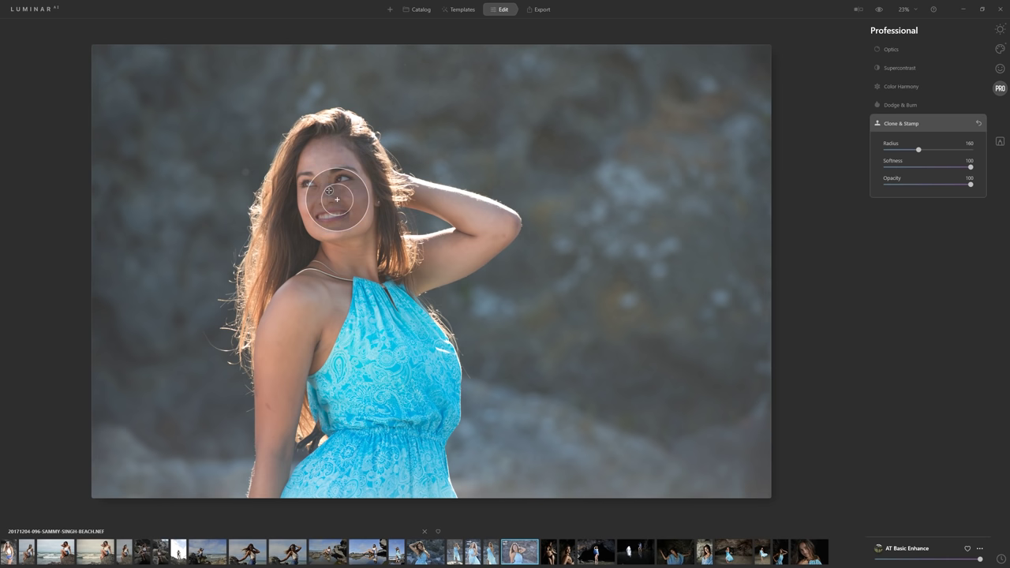
pyautogui.moveTo(650, 158)
pyautogui.mouseDown()
pyautogui.moveTo(650, 190)
pyautogui.moveTo(652, 149)
pyautogui.moveTo(673, 186)
pyautogui.moveTo(649, 136)
pyautogui.moveTo(683, 130)
pyautogui.moveTo(626, 119)
pyautogui.moveTo(675, 189)
pyautogui.moveTo(626, 162)
pyautogui.moveTo(661, 146)
pyautogui.moveTo(688, 203)
pyautogui.moveTo(682, 228)
pyautogui.moveTo(664, 210)
pyautogui.moveTo(653, 214)
pyautogui.moveTo(677, 245)
pyautogui.mouseUp()
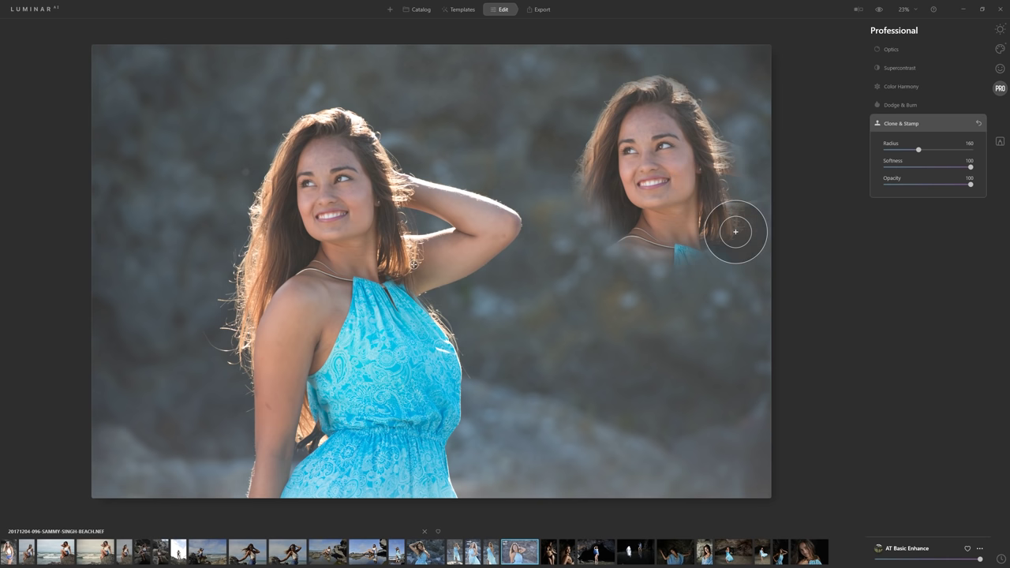
pyautogui.moveTo(675, 112)
pyautogui.mouseDown()
pyautogui.moveTo(728, 147)
pyautogui.moveTo(764, 193)
pyautogui.mouseUp()
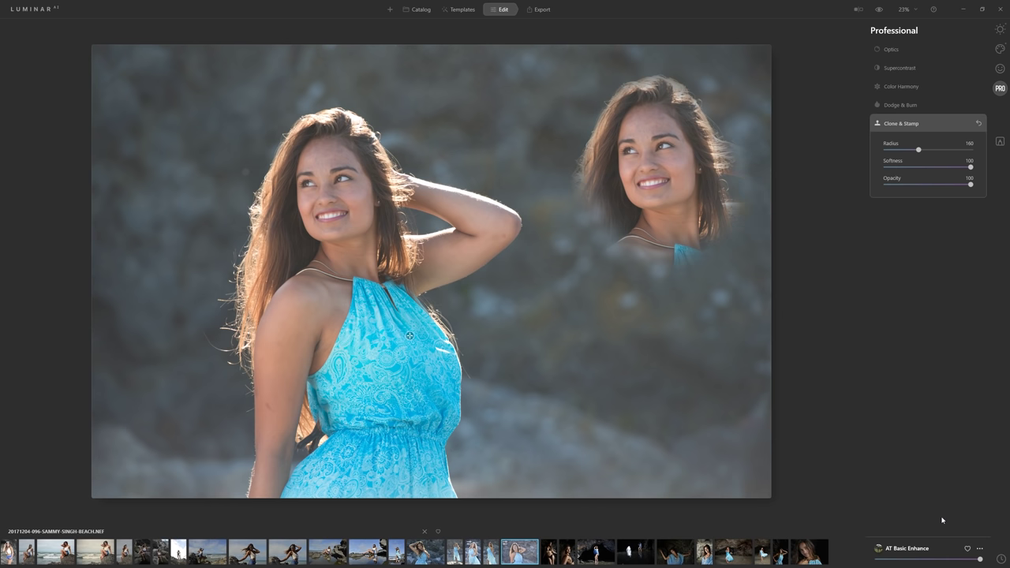
# Revert the photo through its edit history, first to the AT Basic Enhance template state and finally to the original image
pyautogui.click(1001, 559)
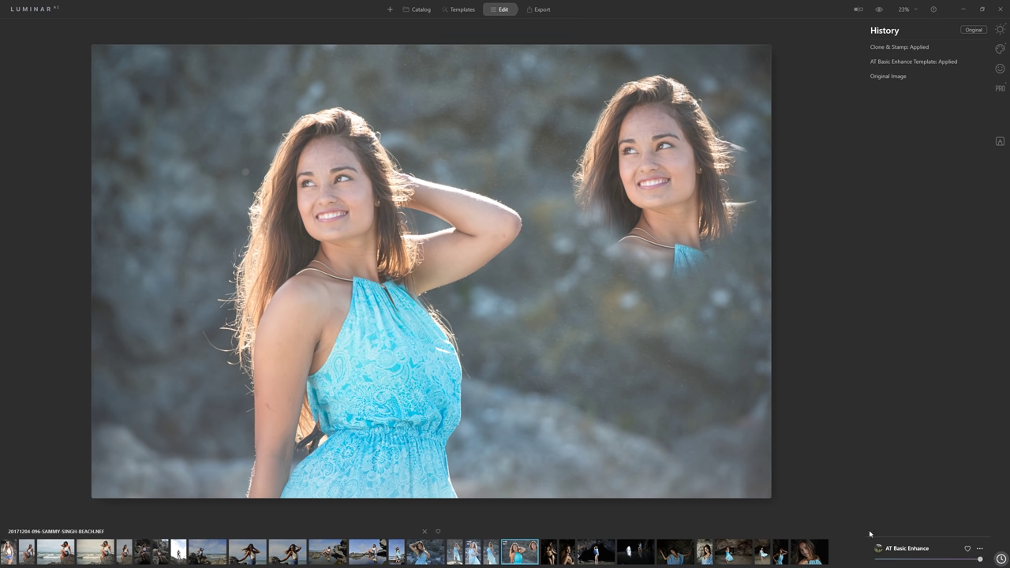
pyautogui.click(923, 63)
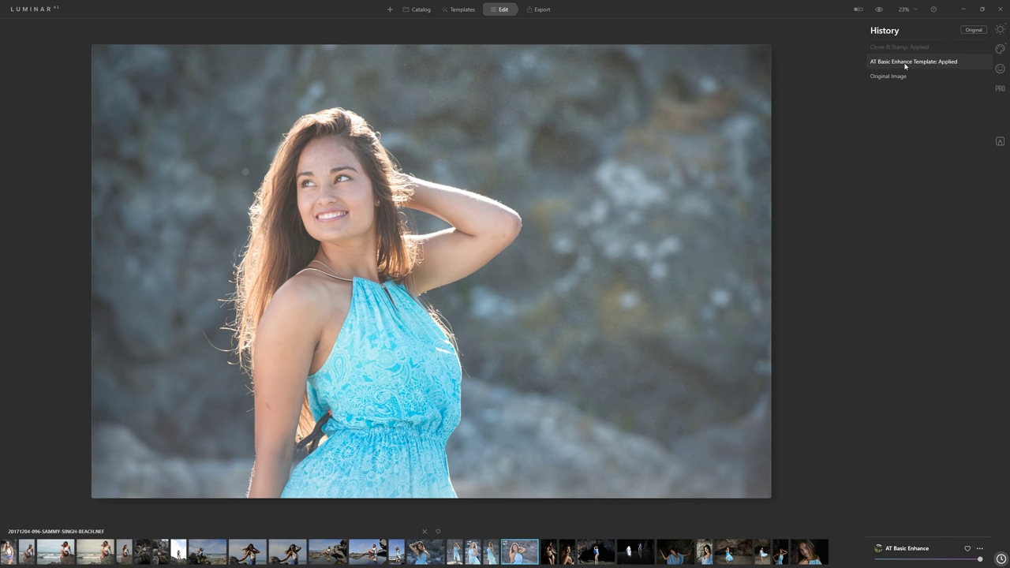
pyautogui.click(905, 80)
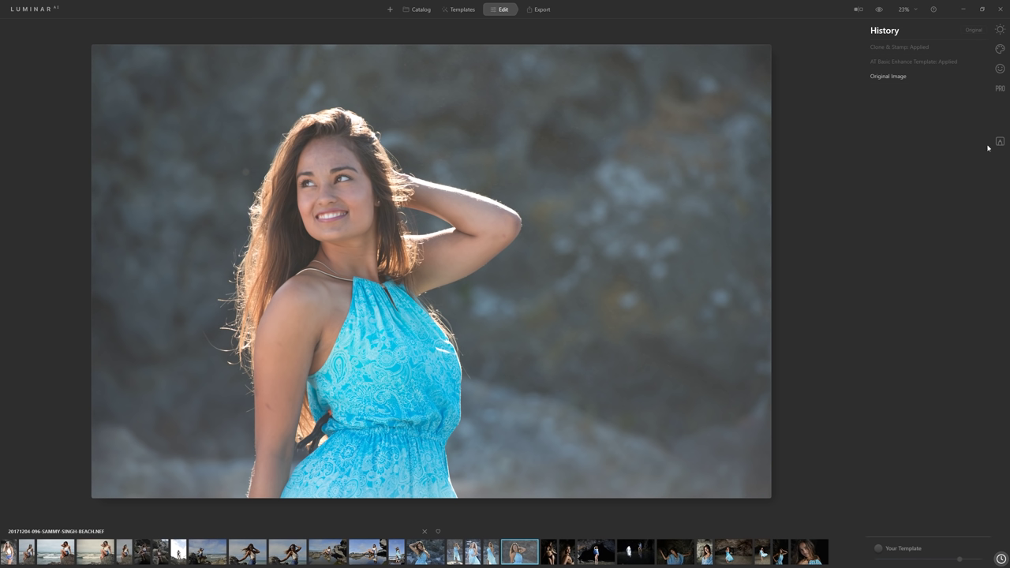
# Add a Basic local mask with Warmth 7, Exposure 0.23, Contrast 67 and Highlights -27
pyautogui.click(999, 142)
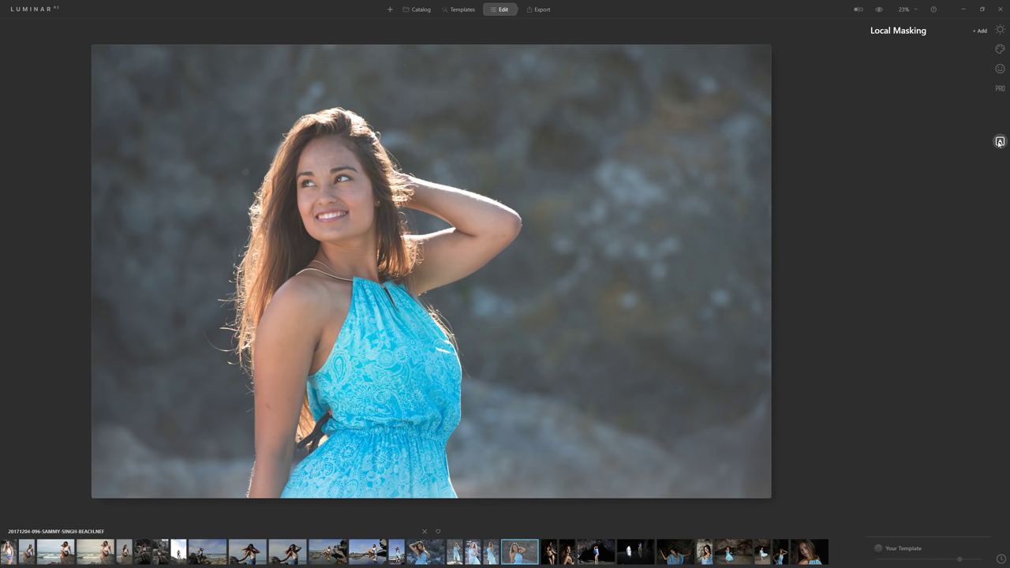
pyautogui.click(979, 30)
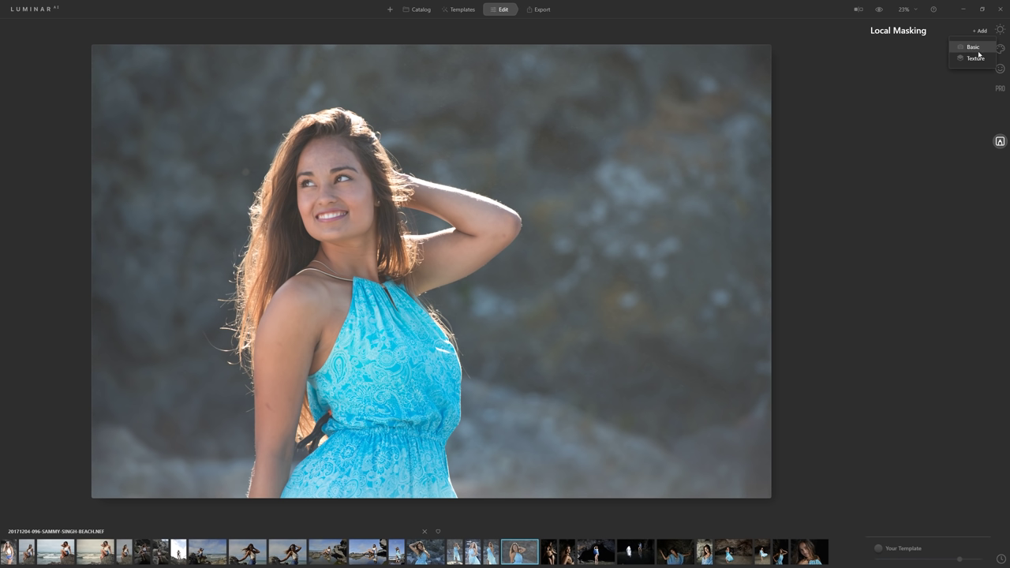
pyautogui.click(971, 49)
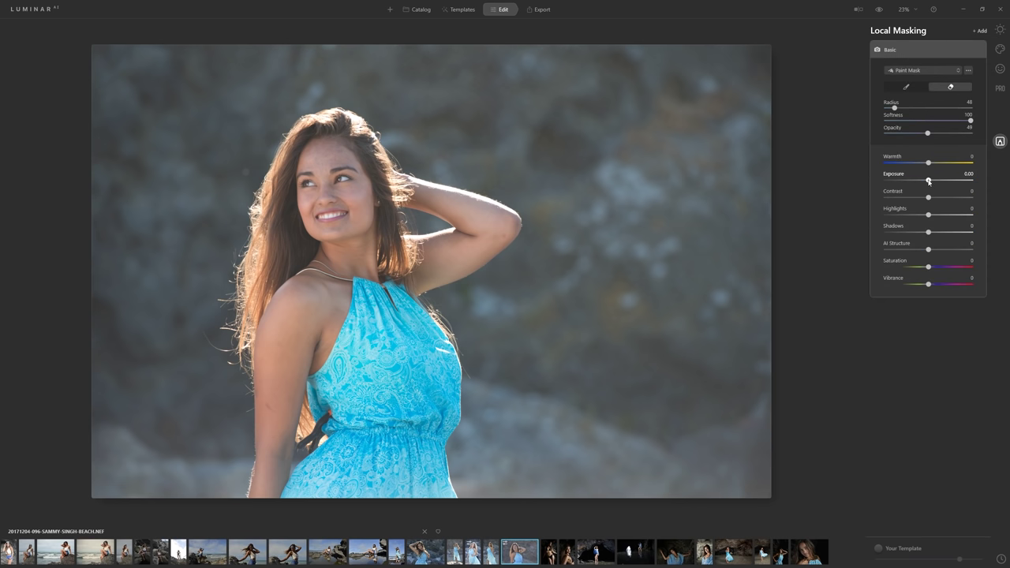
pyautogui.moveTo(929, 197); pyautogui.dragTo(917, 218)
pyautogui.moveTo(930, 163); pyautogui.dragTo(933, 167)
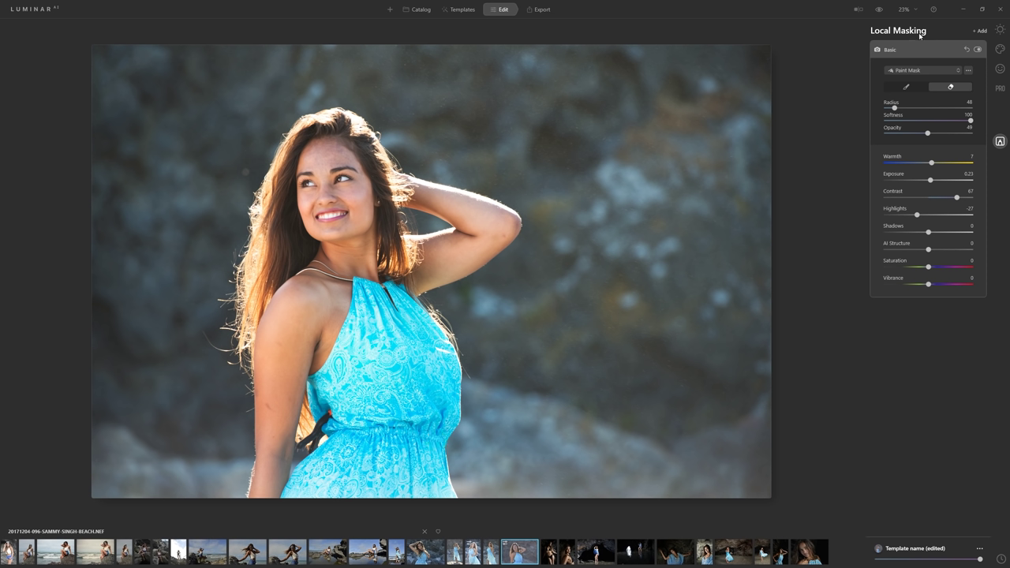
# Paint the Basic mask over the woman from her face down the dress, using a brush radius of 252 at 49 opacity
pyautogui.press(']')
pyautogui.press(']')
pyautogui.press(']')
pyautogui.press(']')
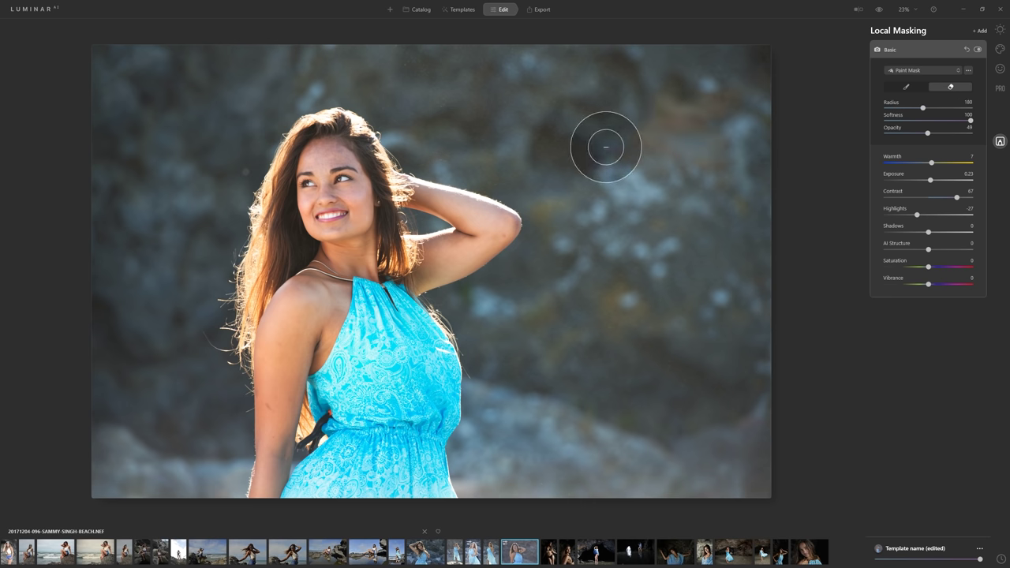
pyautogui.click(907, 87)
pyautogui.press(']')
pyautogui.press(']')
pyautogui.moveTo(333, 147)
pyautogui.mouseDown()
pyautogui.moveTo(335, 259)
pyautogui.moveTo(342, 149)
pyautogui.moveTo(321, 267)
pyautogui.moveTo(333, 225)
pyautogui.moveTo(302, 281)
pyautogui.moveTo(316, 263)
pyautogui.moveTo(271, 527)
pyautogui.moveTo(332, 303)
pyautogui.moveTo(358, 511)
pyautogui.moveTo(374, 327)
pyautogui.moveTo(374, 527)
pyautogui.moveTo(409, 377)
pyautogui.moveTo(358, 269)
pyautogui.moveTo(453, 252)
pyautogui.moveTo(490, 220)
pyautogui.moveTo(340, 163)
pyautogui.moveTo(386, 226)
pyautogui.moveTo(322, 150)
pyautogui.moveTo(311, 170)
pyautogui.moveTo(281, 329)
pyautogui.moveTo(316, 204)
pyautogui.moveTo(298, 256)
pyautogui.moveTo(321, 296)
pyautogui.moveTo(357, 302)
pyautogui.moveTo(374, 500)
pyautogui.moveTo(402, 523)
pyautogui.mouseUp()
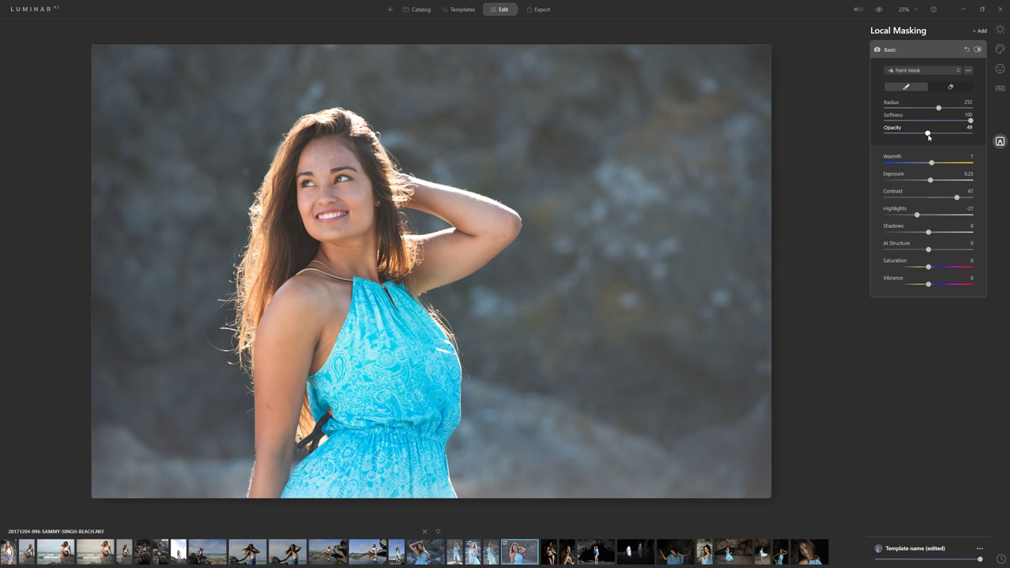
# Set the brush opacity to 100, repaint the mask over the woman's face and torso, and compare with the mask effect off
pyautogui.moveTo(928, 134); pyautogui.dragTo(974, 132)
pyautogui.moveTo(328, 164)
pyautogui.mouseDown()
pyautogui.moveTo(346, 212)
pyautogui.moveTo(295, 209)
pyautogui.moveTo(332, 174)
pyautogui.moveTo(288, 314)
pyautogui.moveTo(327, 297)
pyautogui.moveTo(374, 302)
pyautogui.moveTo(383, 349)
pyautogui.mouseUp()
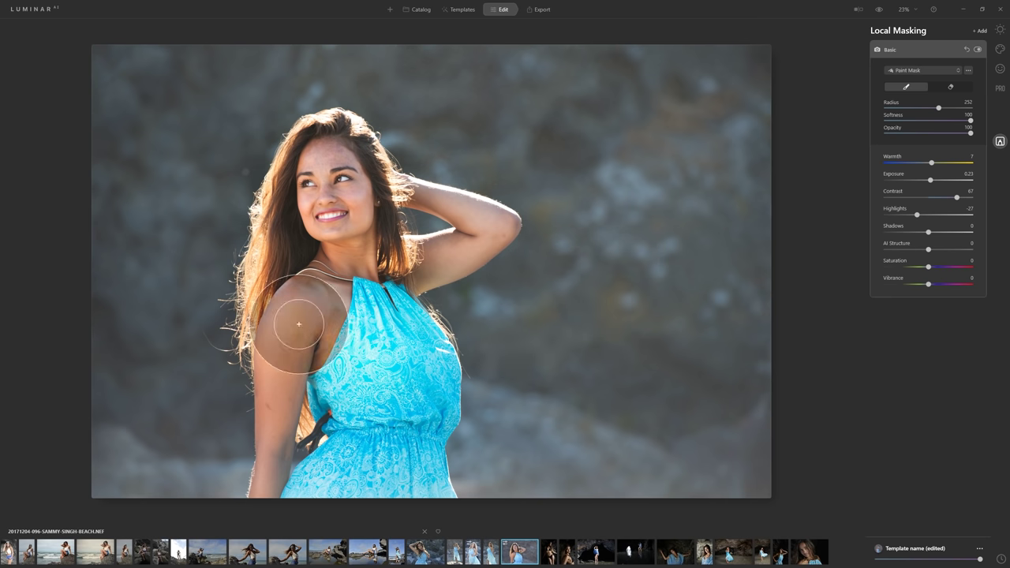
pyautogui.click(978, 50)
pyautogui.click(978, 49)
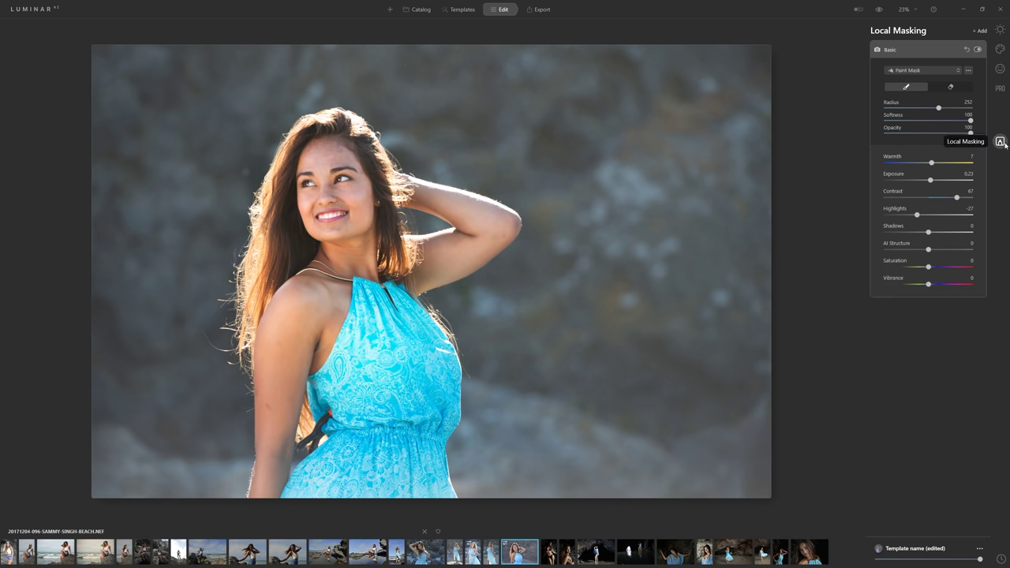
# Try the Palm Springs LUT in the Mood tool and settle on the Bakersfield LUT
pyautogui.click(1000, 50)
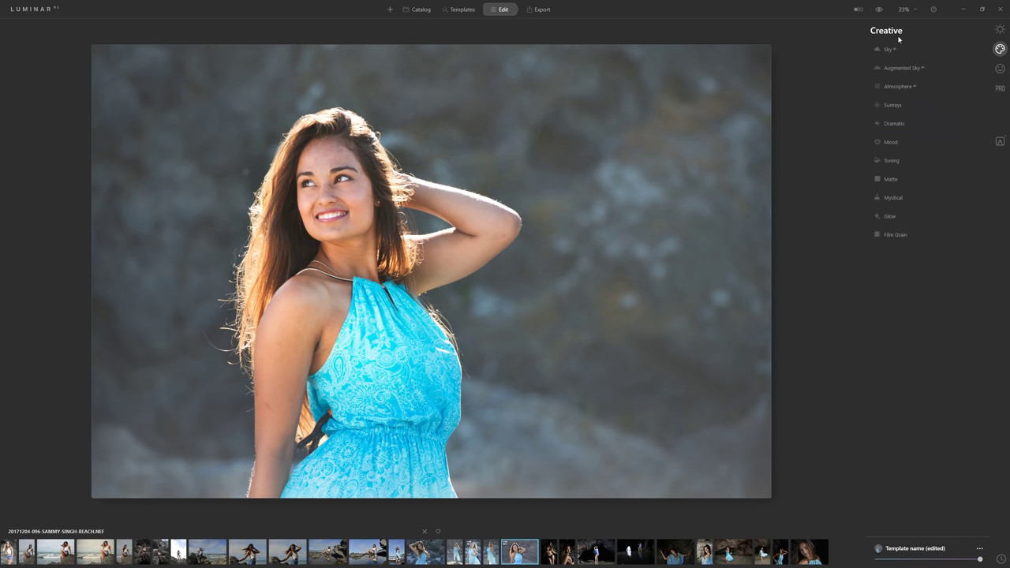
pyautogui.click(900, 145)
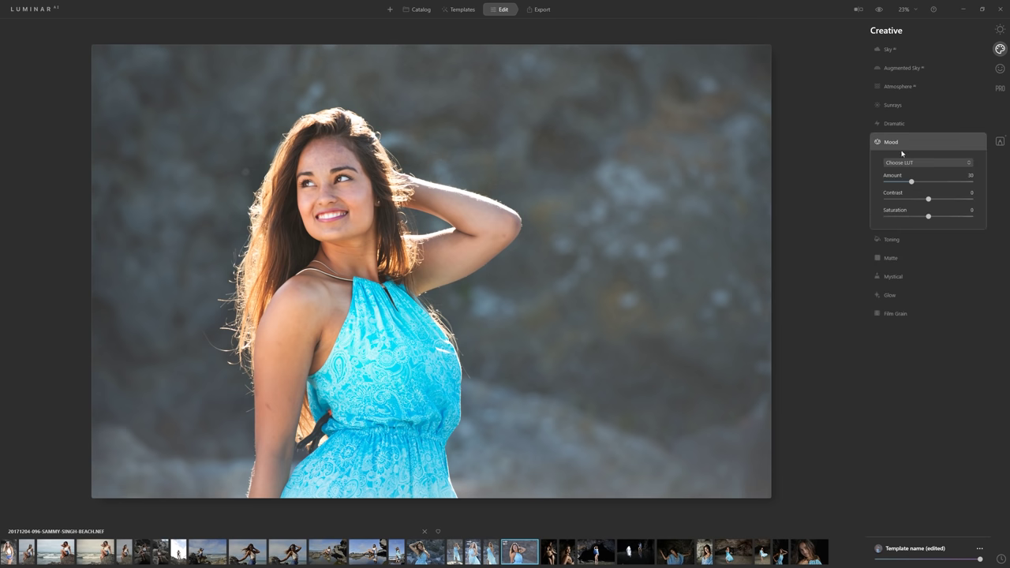
pyautogui.click(907, 162)
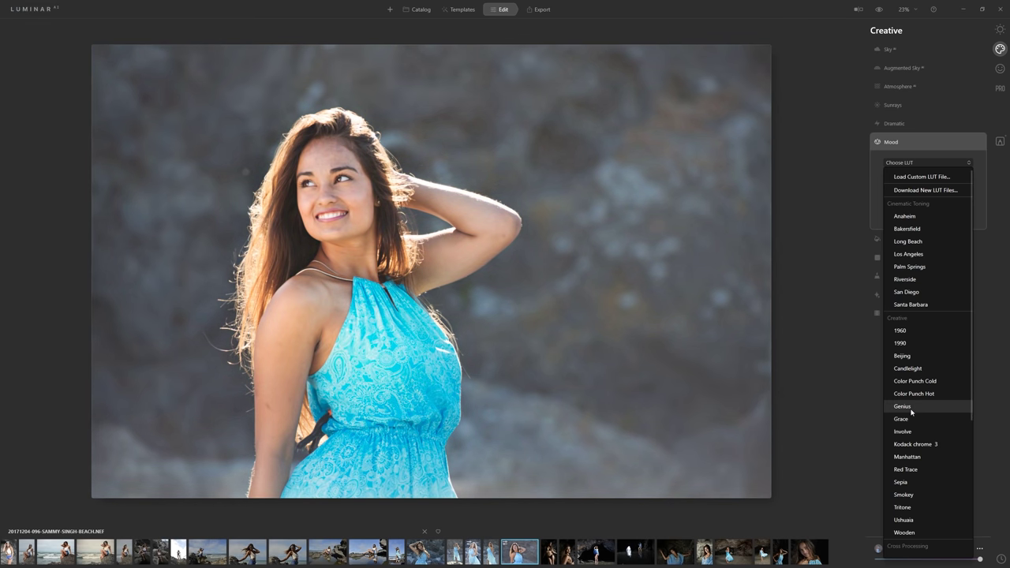
pyautogui.click(909, 267)
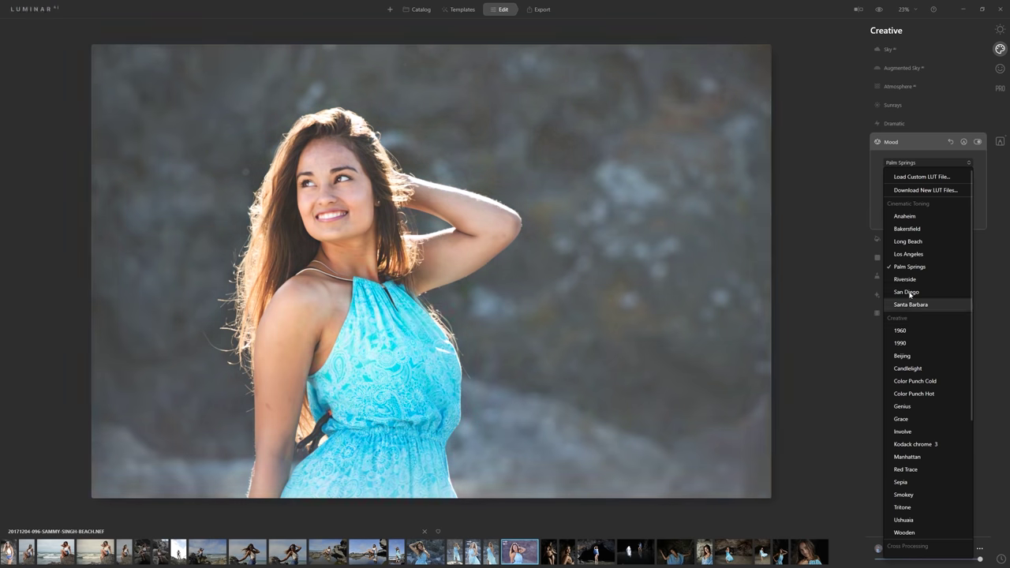
pyautogui.click(902, 228)
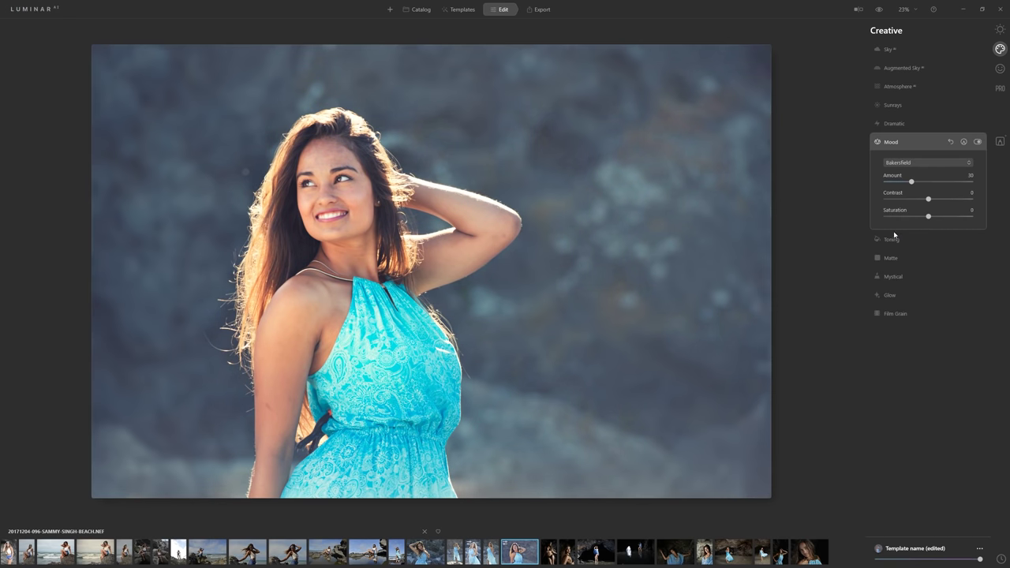
# Apply the Mystical effect with an Amount of 63 and compare the edited photo with the original
pyautogui.click(906, 273)
pyautogui.moveTo(886, 224); pyautogui.dragTo(939, 226)
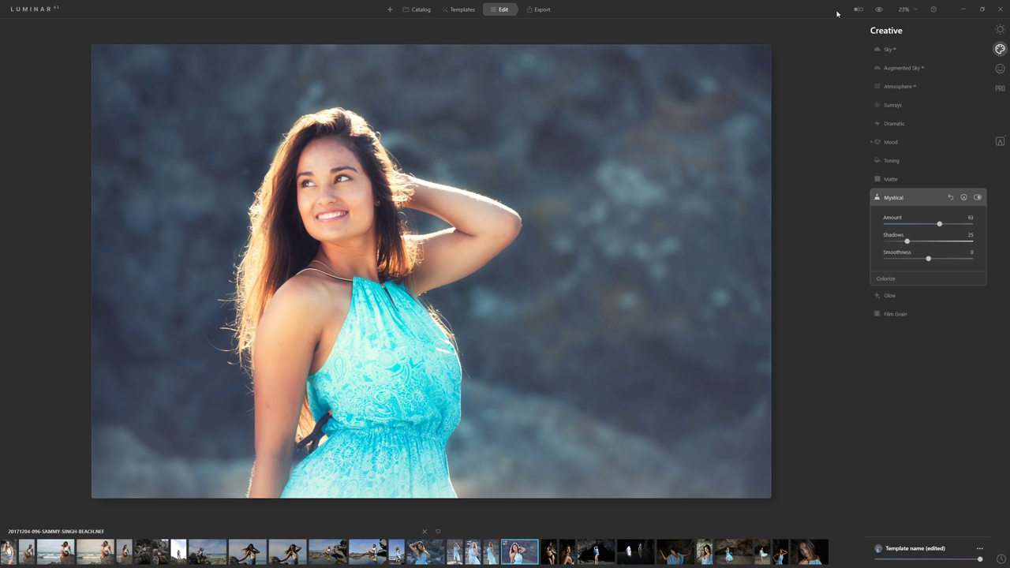
pyautogui.click(880, 10)
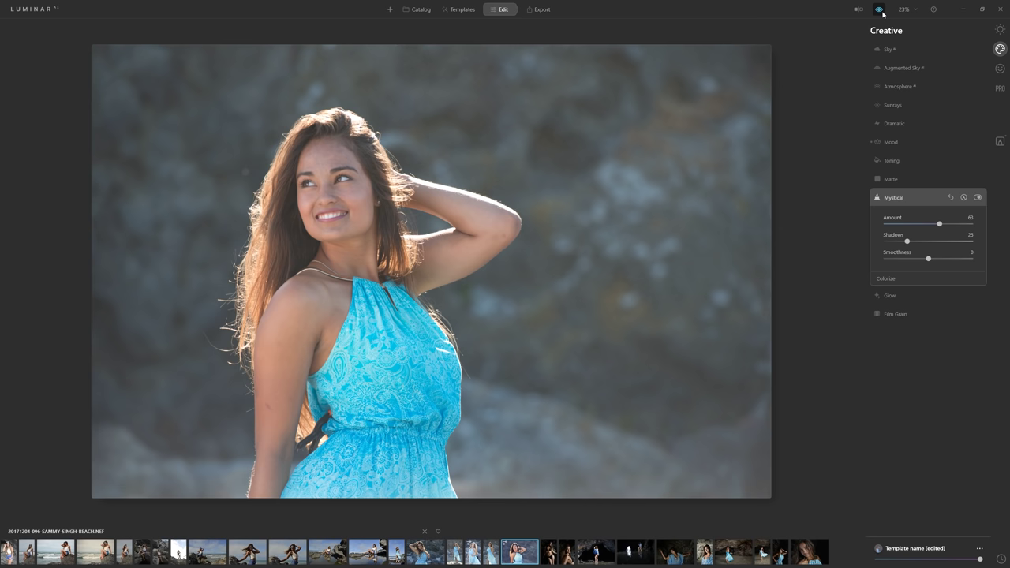
pyautogui.click(880, 10)
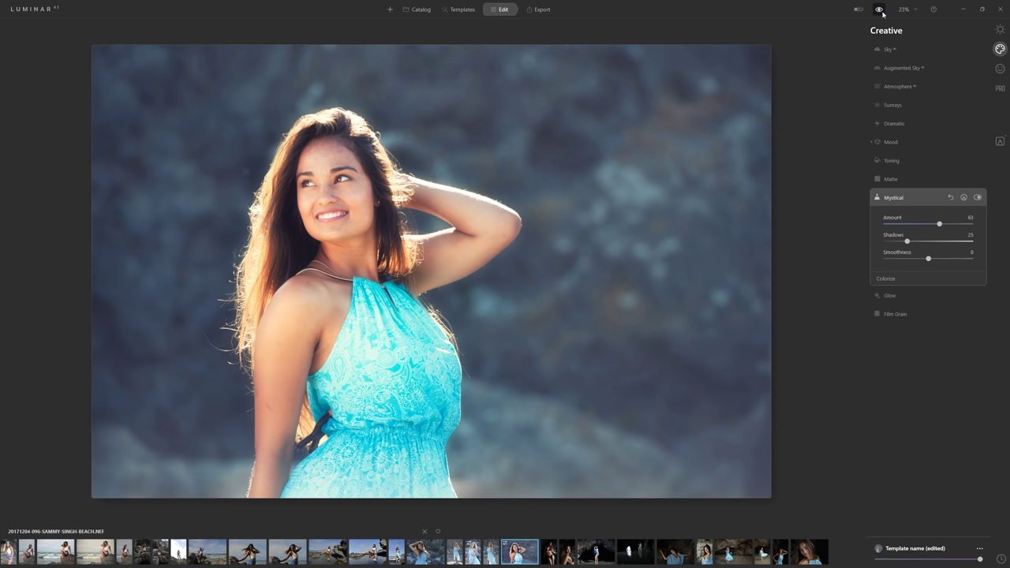
pyautogui.click(880, 10)
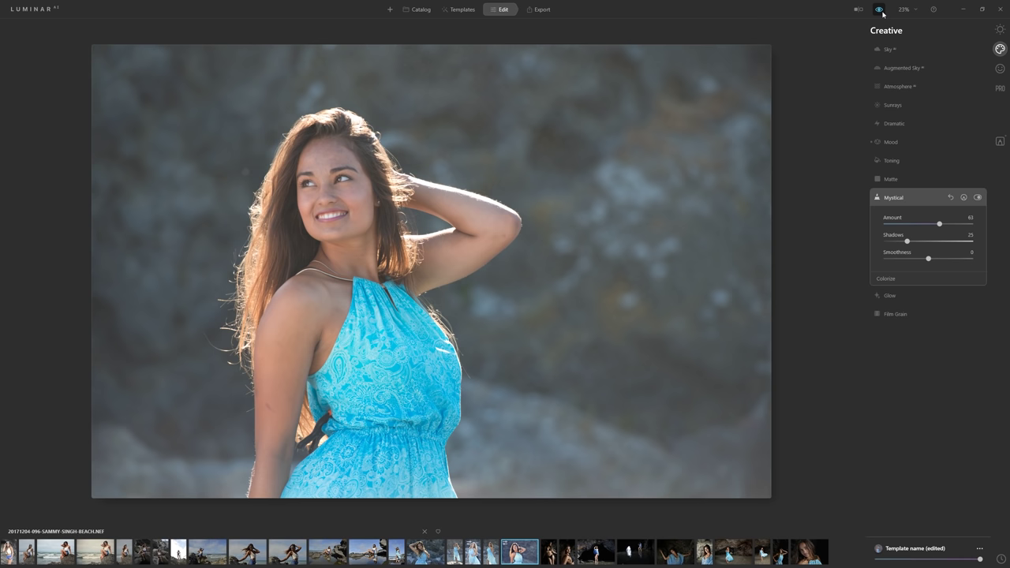
pyautogui.click(881, 11)
pyautogui.click(880, 10)
pyautogui.click(881, 10)
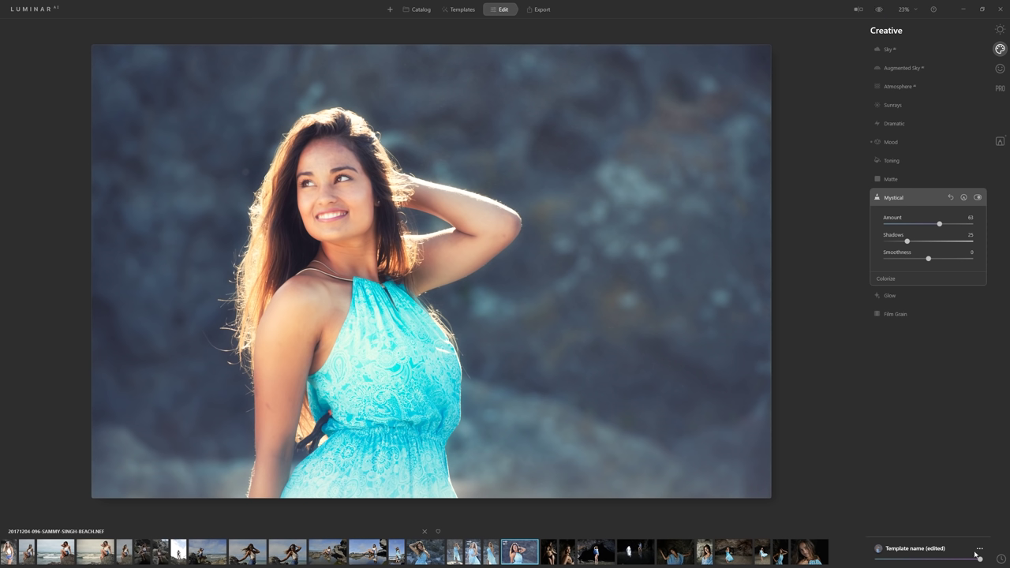
# Reduce the overall template strength to about half and compare before and after in split view along the woman's raised arm
pyautogui.moveTo(981, 560); pyautogui.dragTo(925, 561)
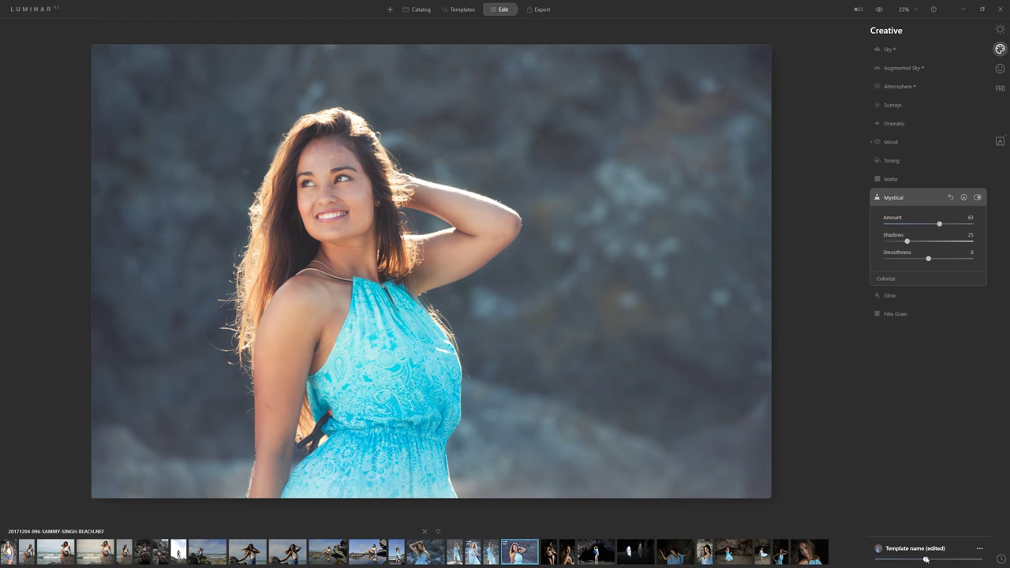
pyautogui.click(881, 9)
pyautogui.click(858, 10)
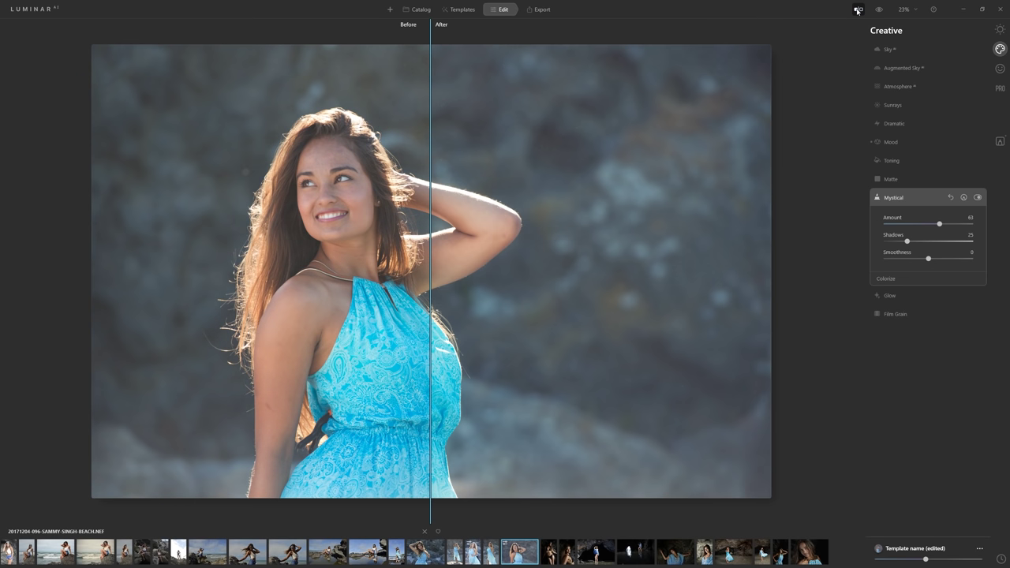
pyautogui.moveTo(433, 97); pyautogui.dragTo(410, 236)
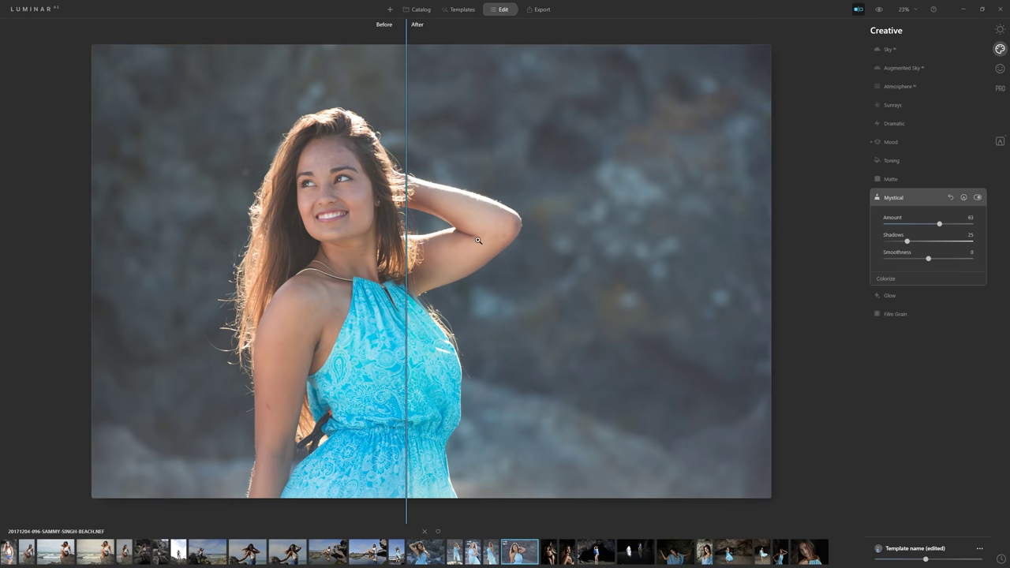
pyautogui.click(858, 8)
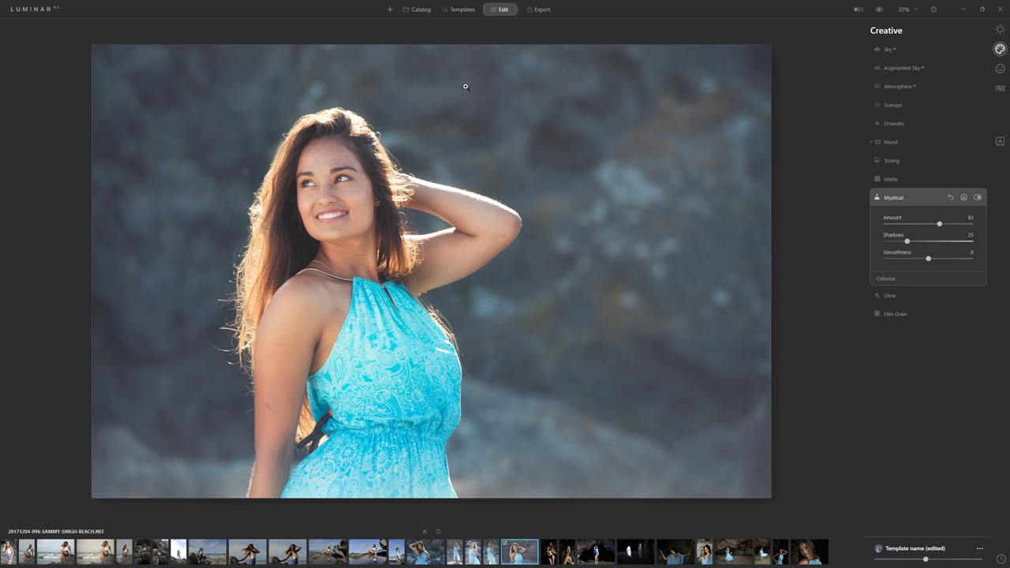
# Open the settings for exporting the photo to disk and set Sharpen to Medium
pyautogui.click(534, 10)
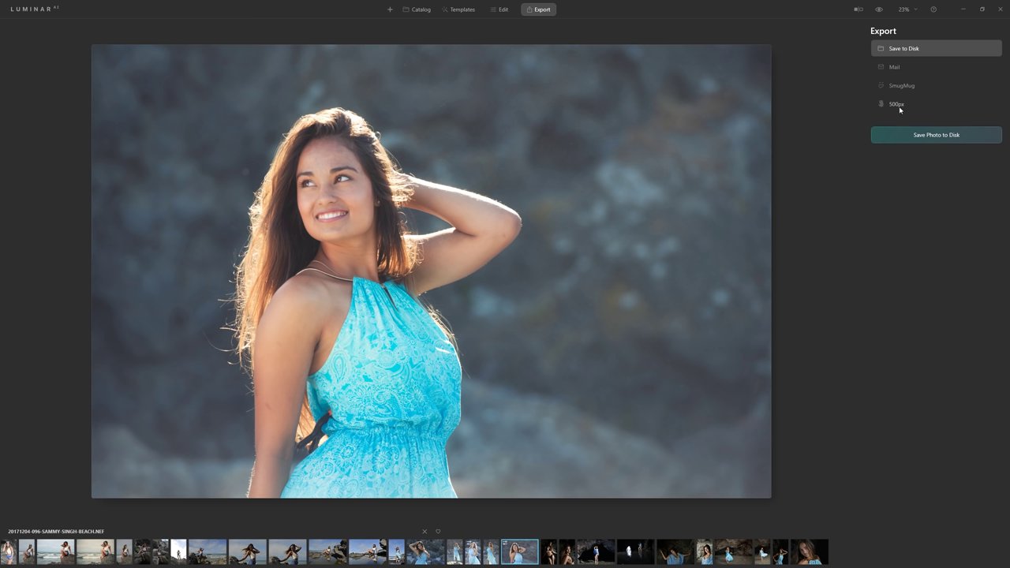
pyautogui.click(924, 138)
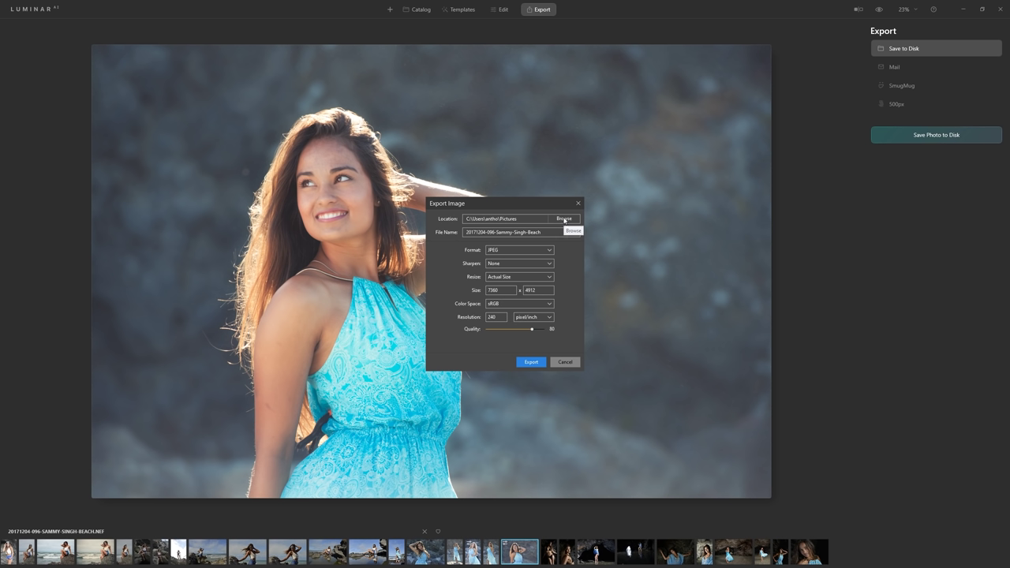
pyautogui.moveTo(553, 232); pyautogui.dragTo(477, 232)
pyautogui.click(508, 265)
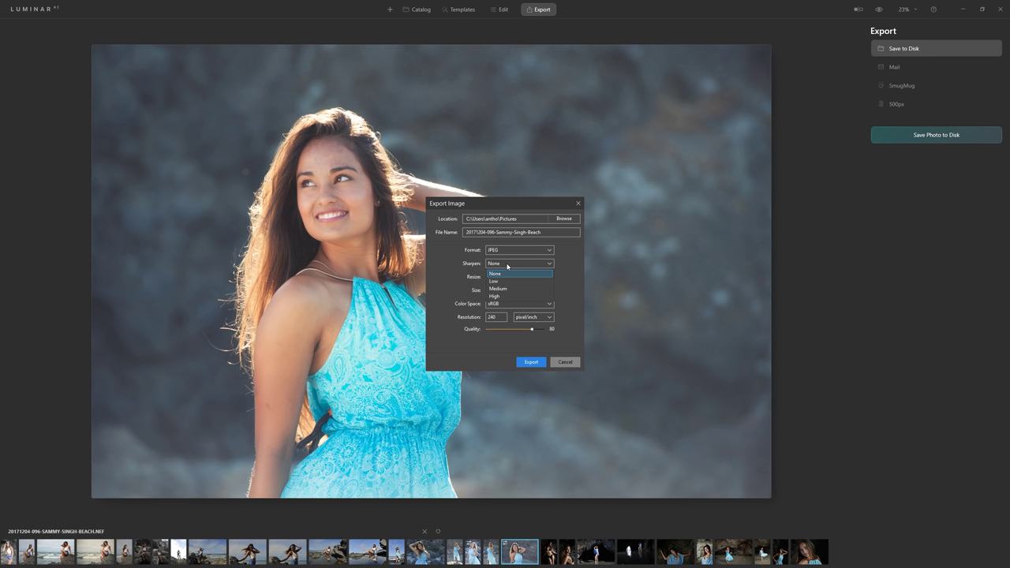
pyautogui.click(519, 289)
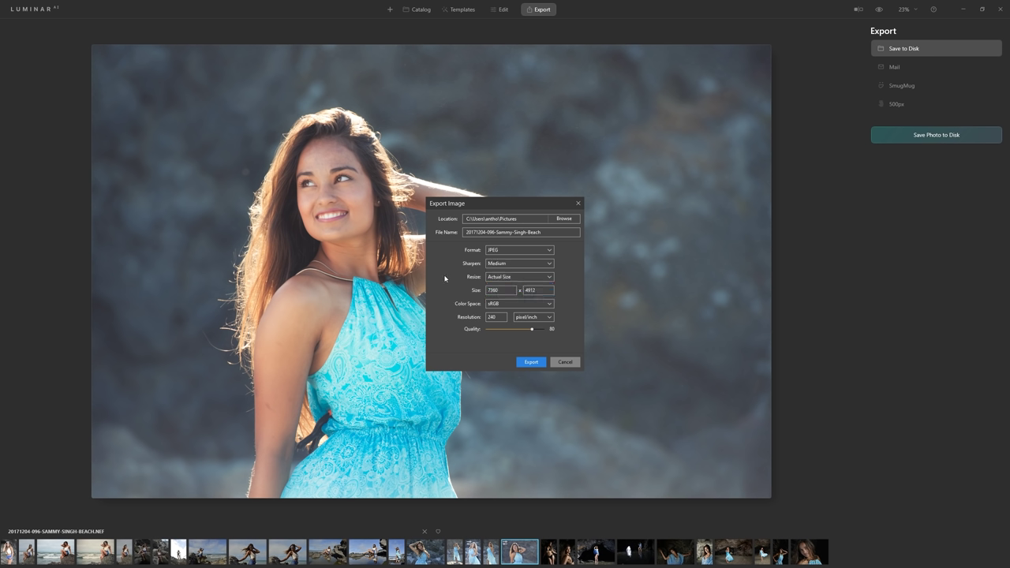
# Set Sharpen back to None, keep Resize at Actual Size, and export the photo as a JPEG to the Pictures folder
pyautogui.click(484, 265)
pyautogui.click(501, 276)
pyautogui.click(487, 278)
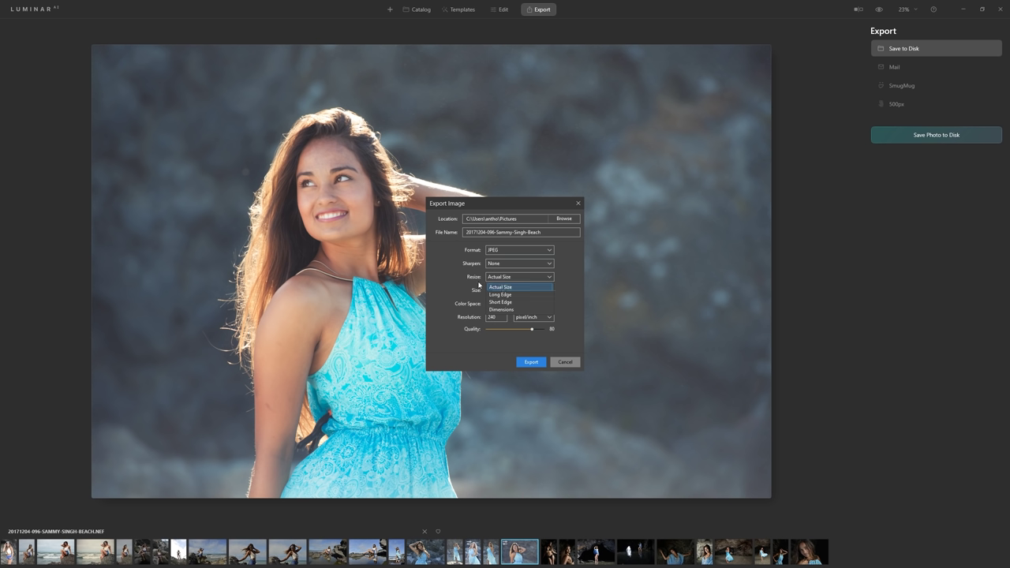
pyautogui.click(479, 284)
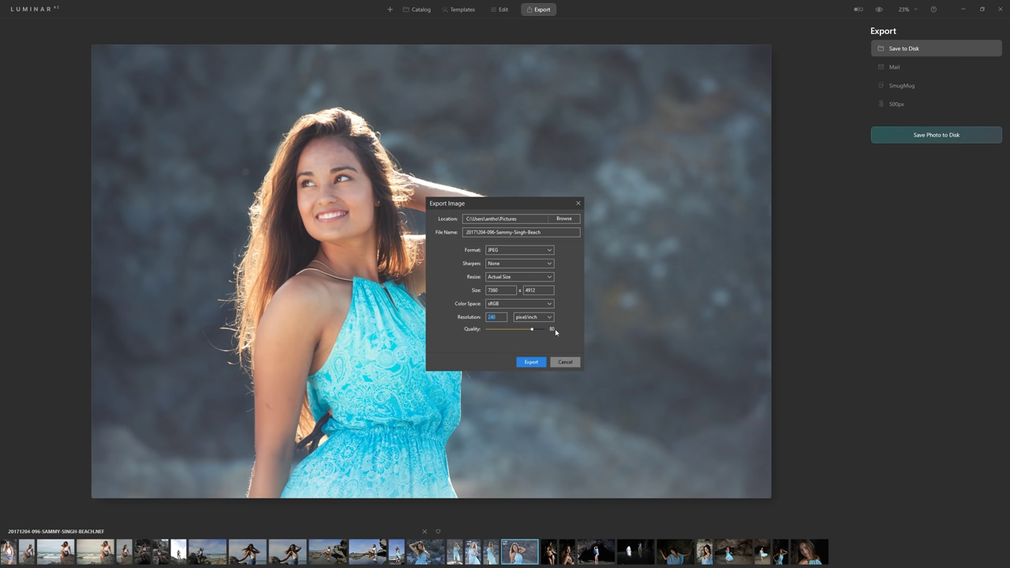
pyautogui.click(521, 363)
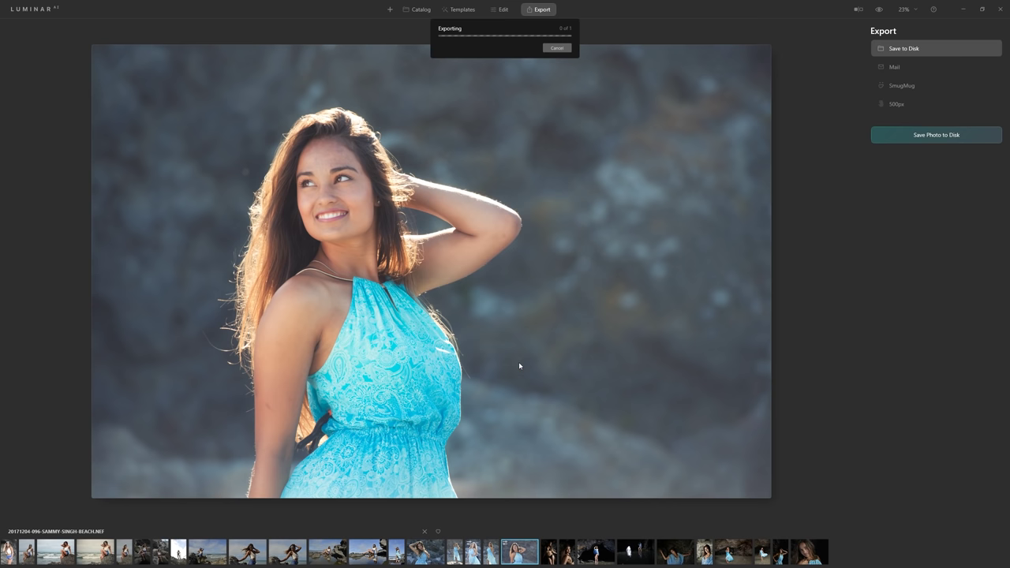